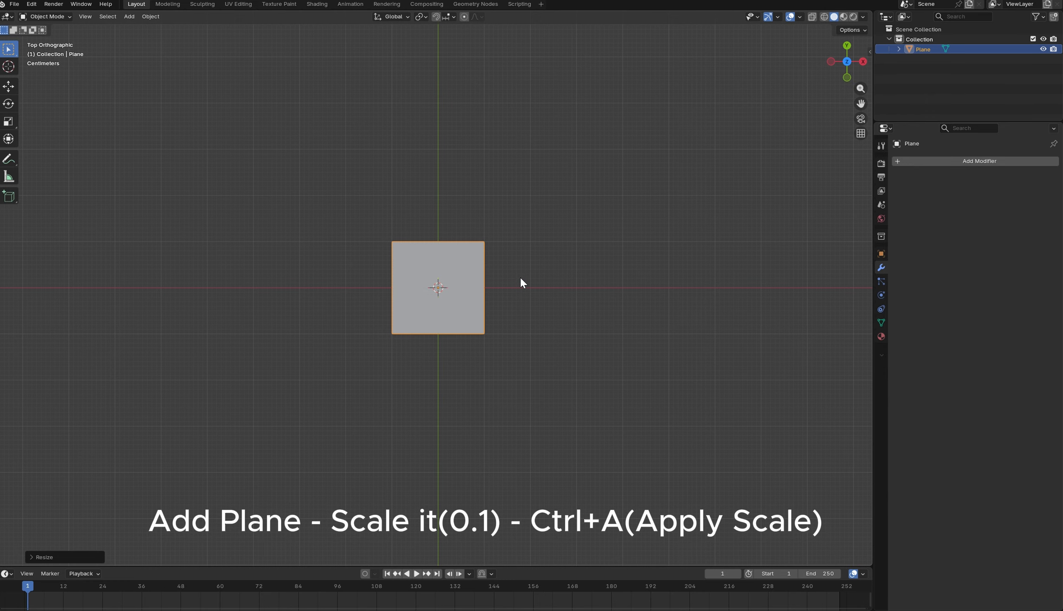
Apply the plane's scale so that its 0.1 scaling is baked into the mesh
{"action": "key", "text": "n"}
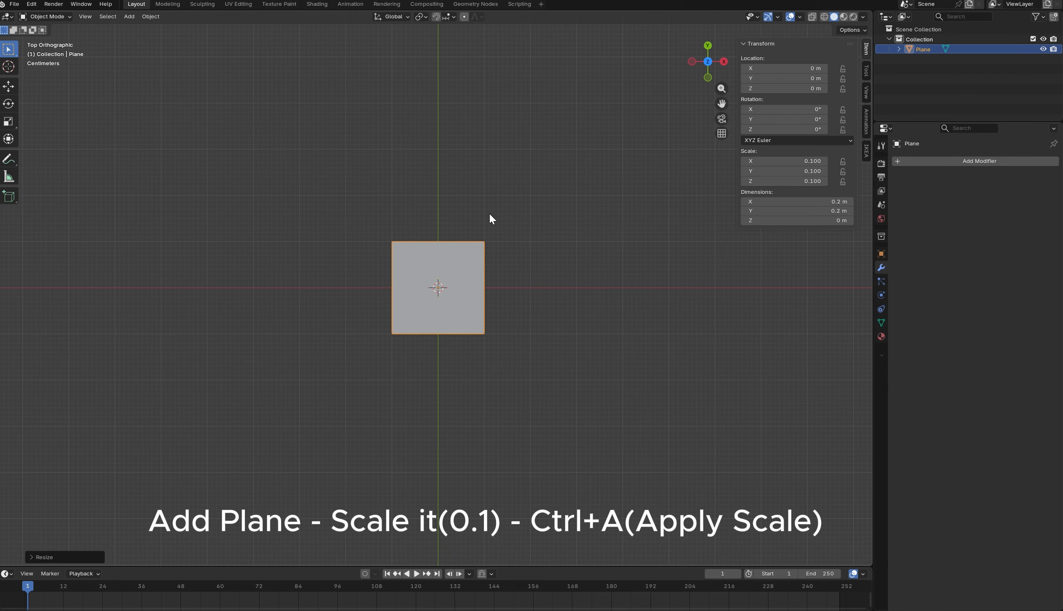
{"action": "key", "text": "ctrl+a"}
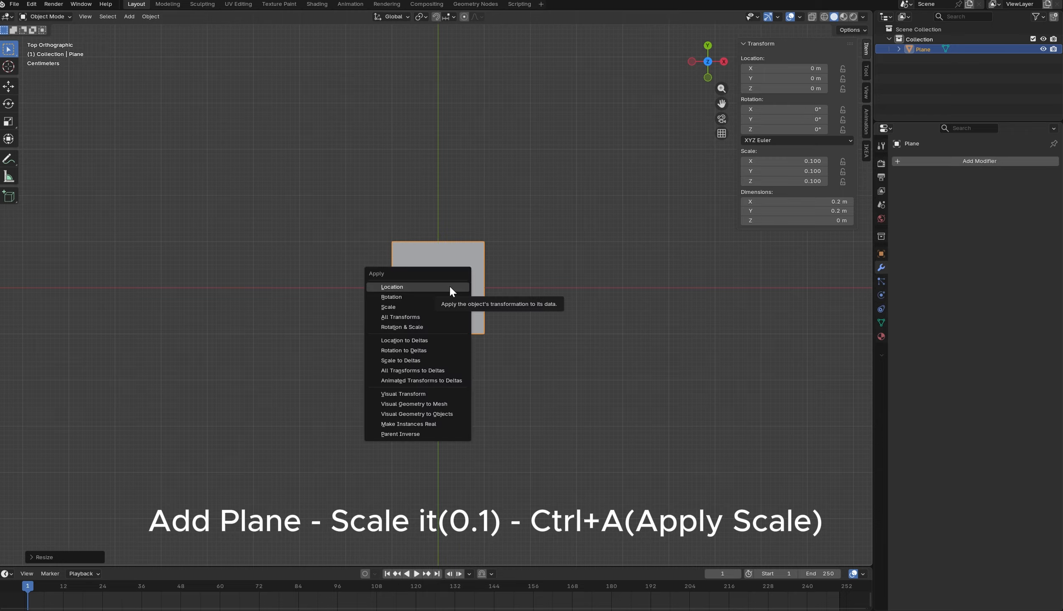
{"action": "left_click", "coordinate": [433, 307]}
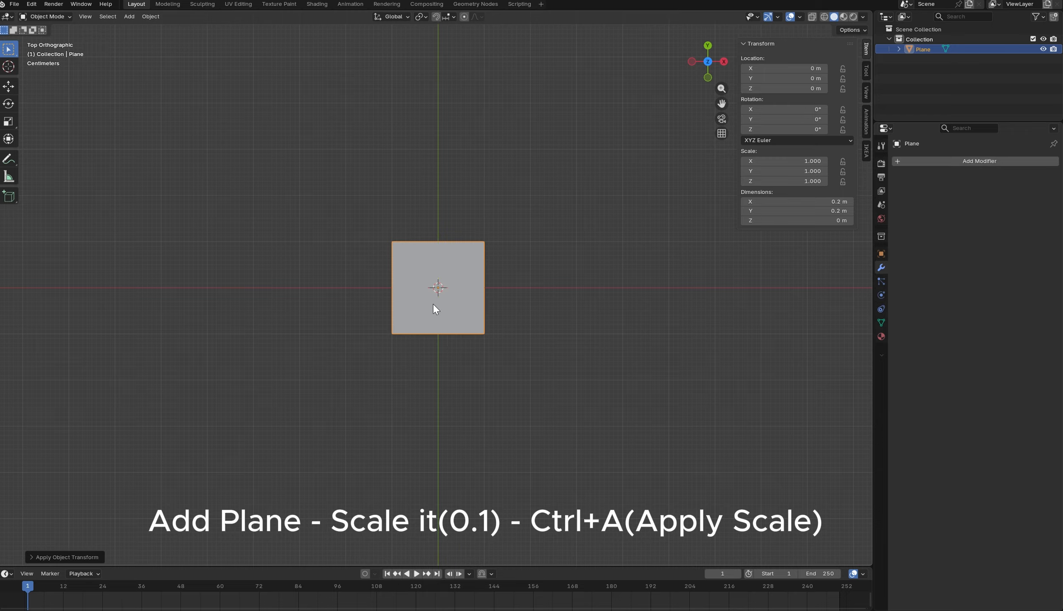
Rotate the plane 90° about the X axis and switch to the front orthographic view
{"action": "middle_click_drag", "start_coordinate": [529, 254], "coordinate": [519, 218]}
{"action": "key", "text": "r"}
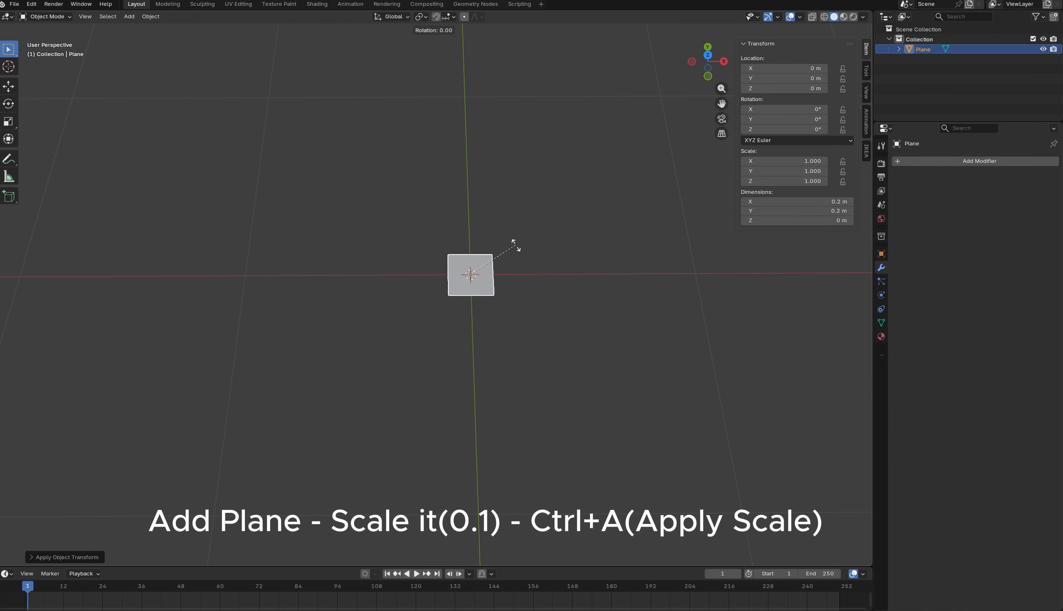
{"action": "type", "text": "x"}
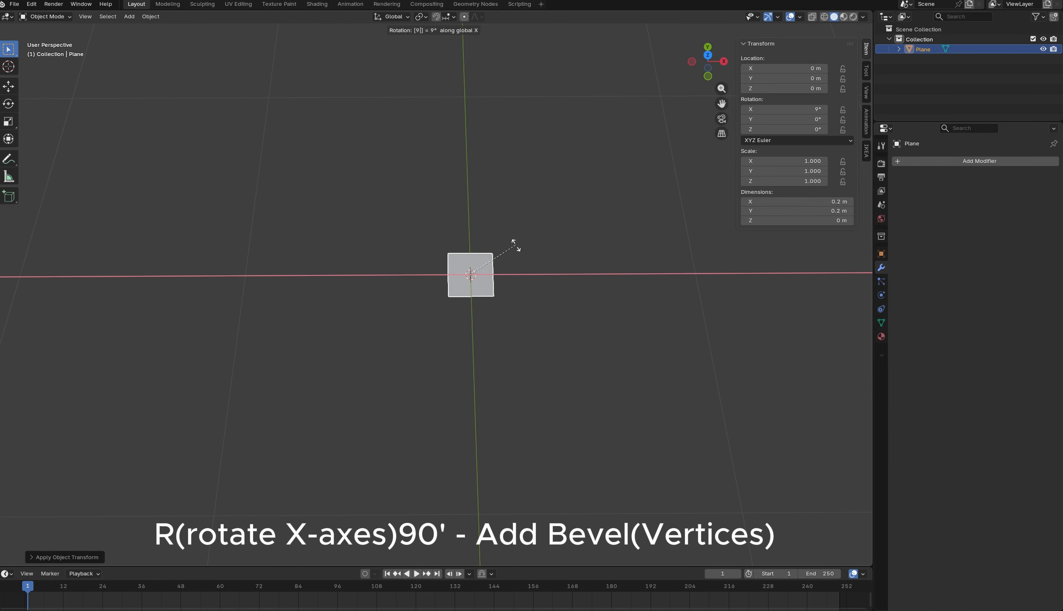
{"action": "type", "text": "90"}
{"action": "key", "text": "Return"}
{"action": "key", "text": "KP_5"}
{"action": "key", "text": "KP_1"}
{"action": "scroll", "coordinate": [494, 271], "scroll_direction": "up", "scroll_amount": 4}
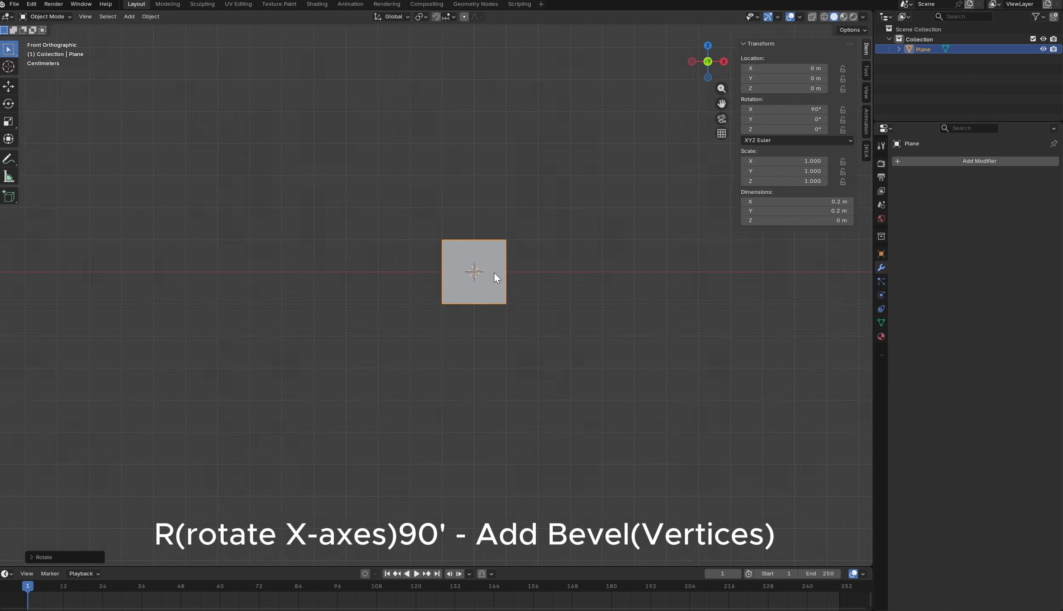
{"action": "scroll", "coordinate": [488, 237], "scroll_direction": "up", "scroll_amount": 6, "text": "ctrl"}
{"action": "key", "text": "n"}
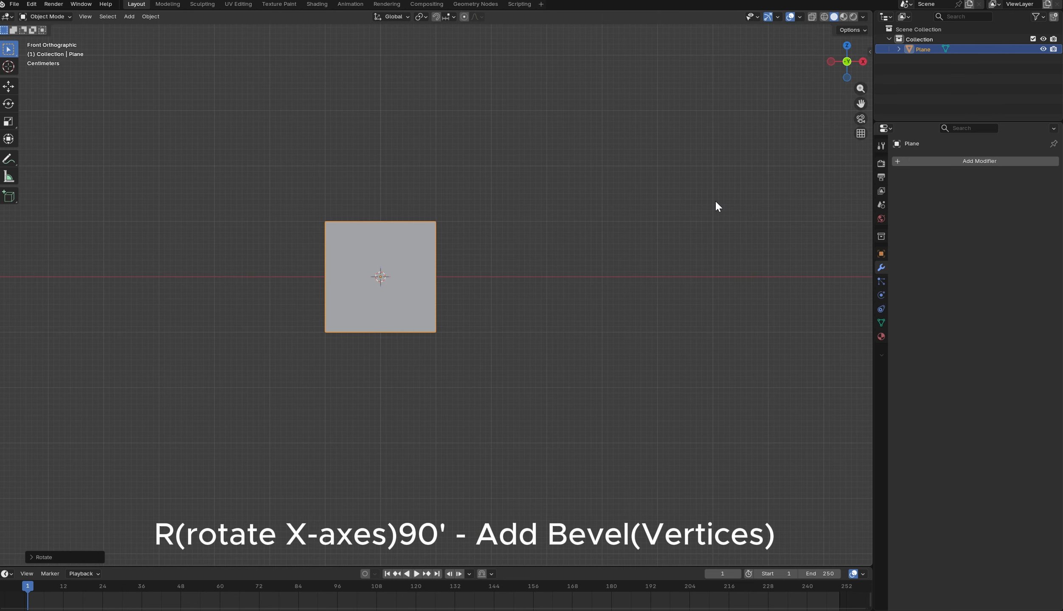
Add a Bevel modifier to the plane and set it to affect vertices
{"action": "left_click", "coordinate": [942, 160]}
{"action": "mouse_move", "coordinate": [941, 159]}
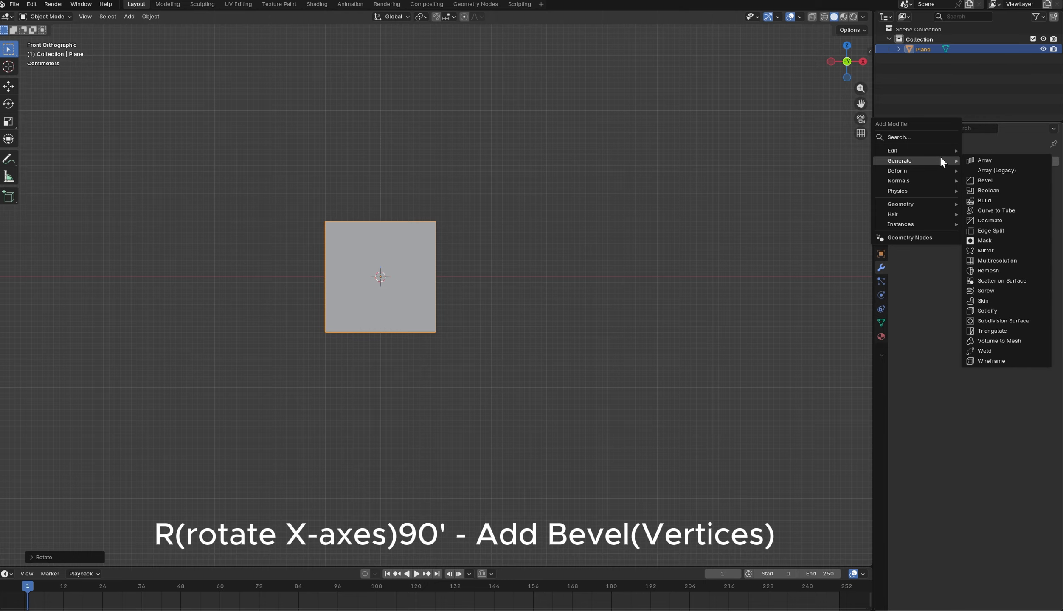
{"action": "left_click", "coordinate": [988, 179]}
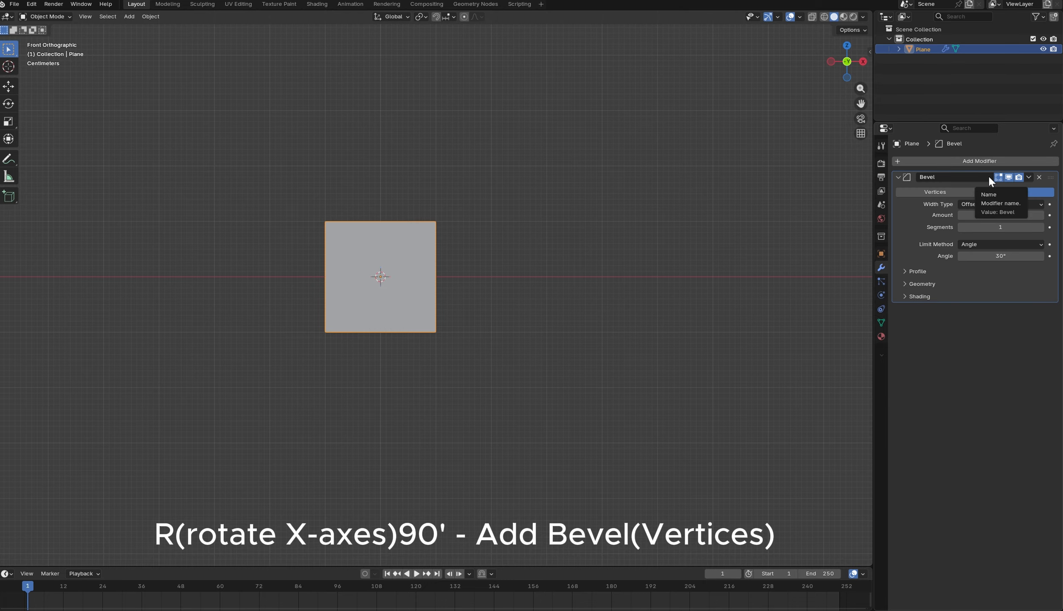
{"action": "left_click", "coordinate": [962, 191]}
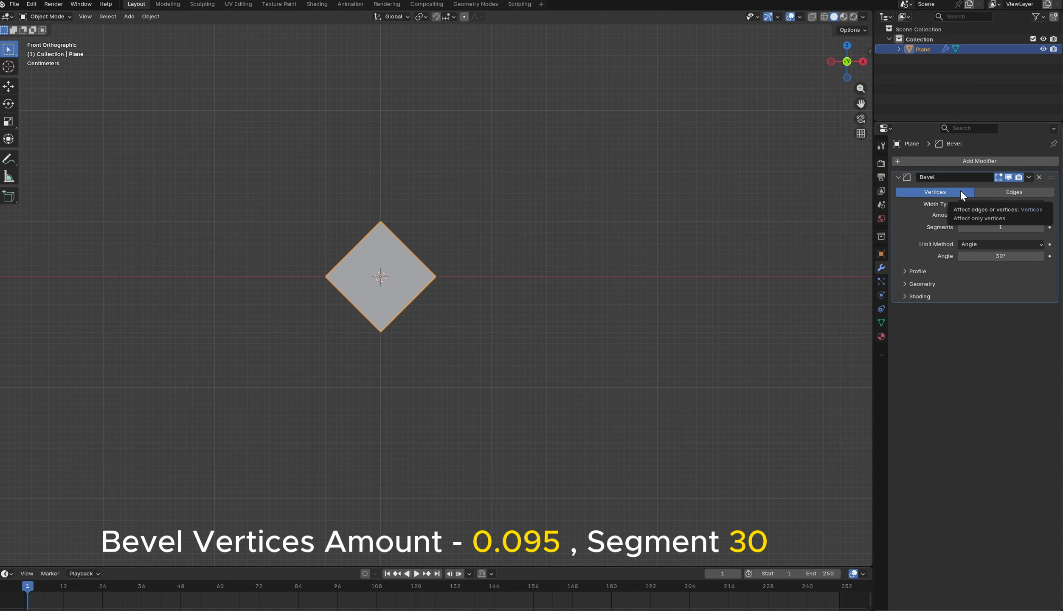
Set the vertex bevel's amount to 0.095 m and its segments to 30
{"action": "scroll", "coordinate": [384, 246], "scroll_direction": "up", "scroll_amount": 3}
{"action": "scroll", "coordinate": [387, 246], "scroll_direction": "up", "scroll_amount": 1}
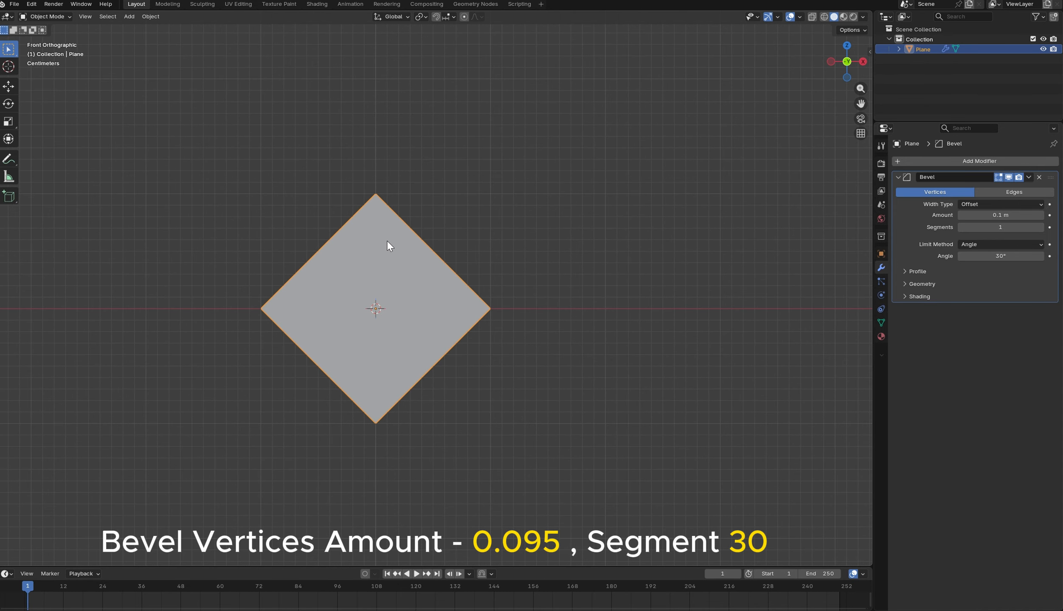
{"action": "scroll", "coordinate": [387, 239], "scroll_direction": "down", "scroll_amount": 2, "text": "ctrl"}
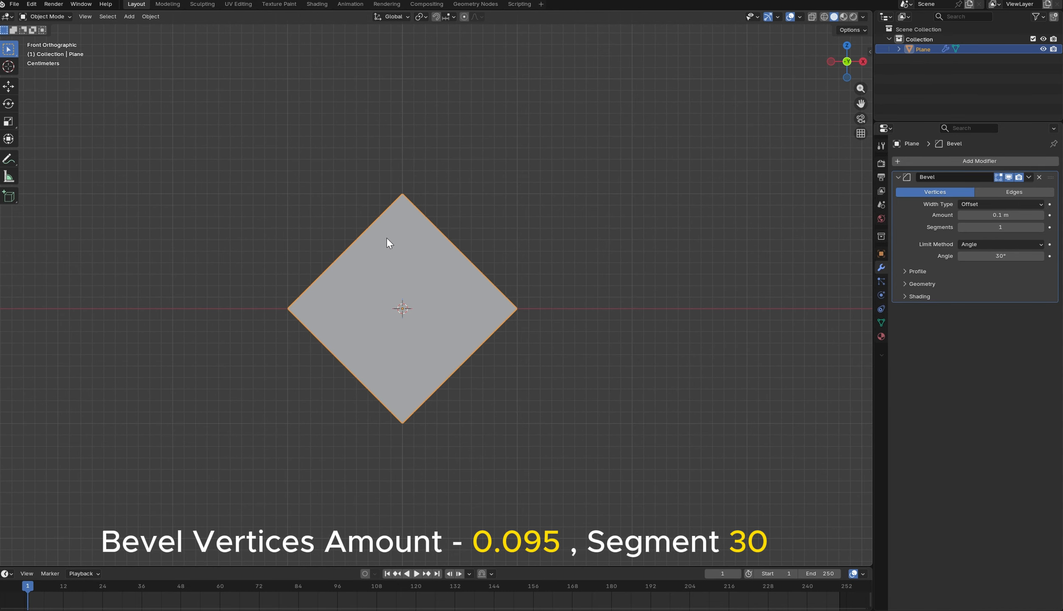
{"action": "left_click", "coordinate": [1027, 217]}
{"action": "type", "text": "0.095"}
{"action": "key", "text": "Return"}
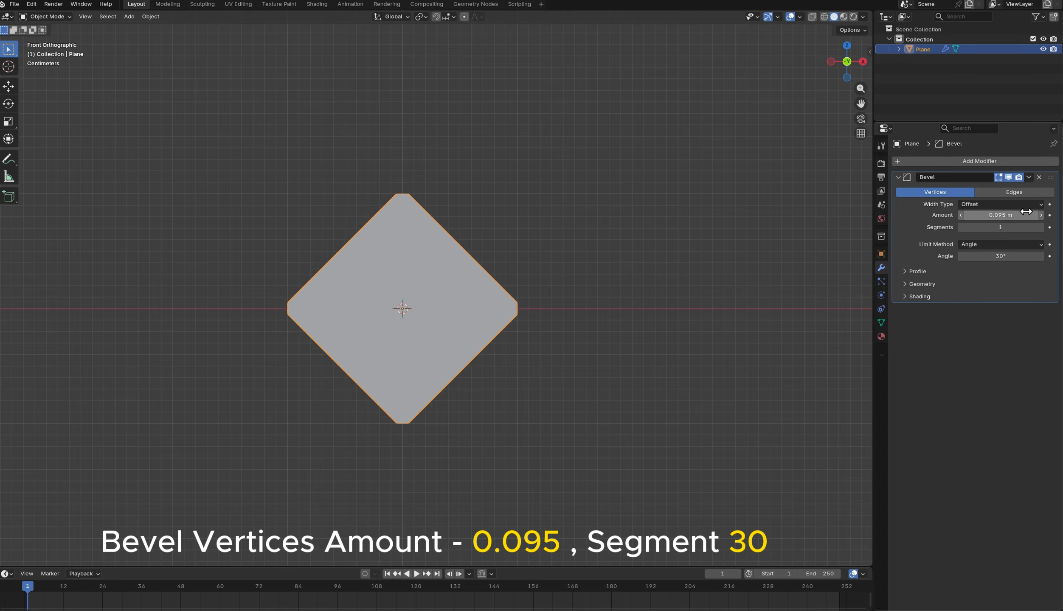
{"action": "left_click", "coordinate": [1023, 228]}
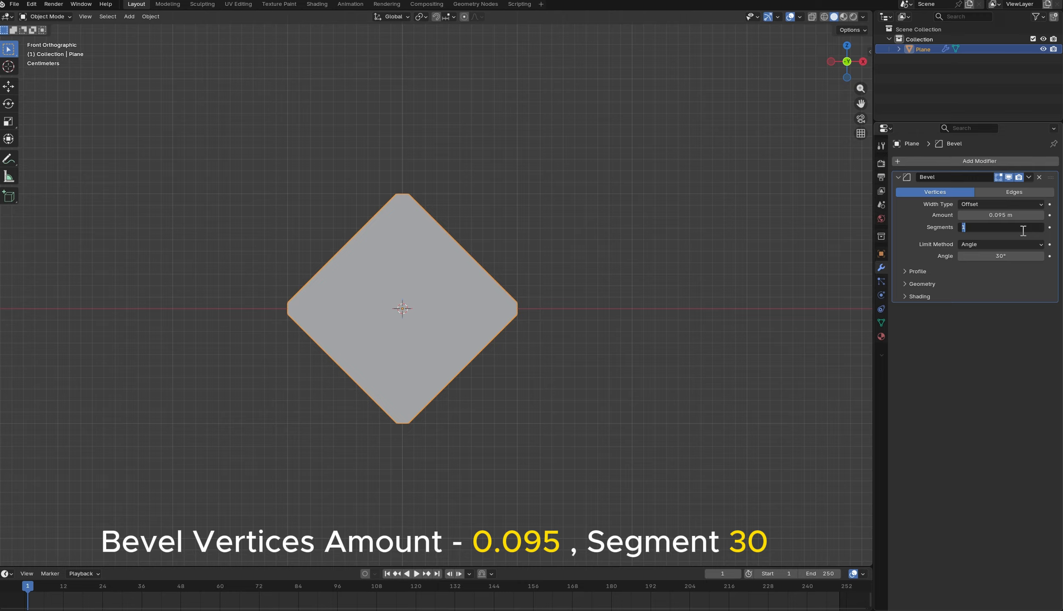
{"action": "type", "text": "30"}
{"action": "key", "text": "Return"}
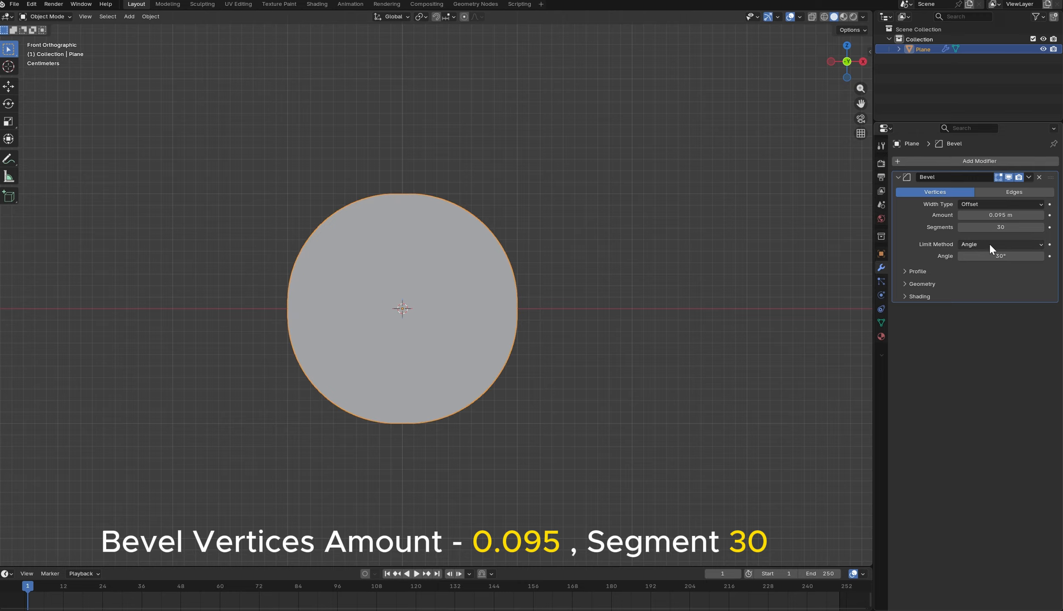
Turn off Clamp Overlap in the vertex bevel's geometry settings and collapse the modifier
{"action": "scroll", "coordinate": [428, 211], "scroll_direction": "up", "scroll_amount": 2}
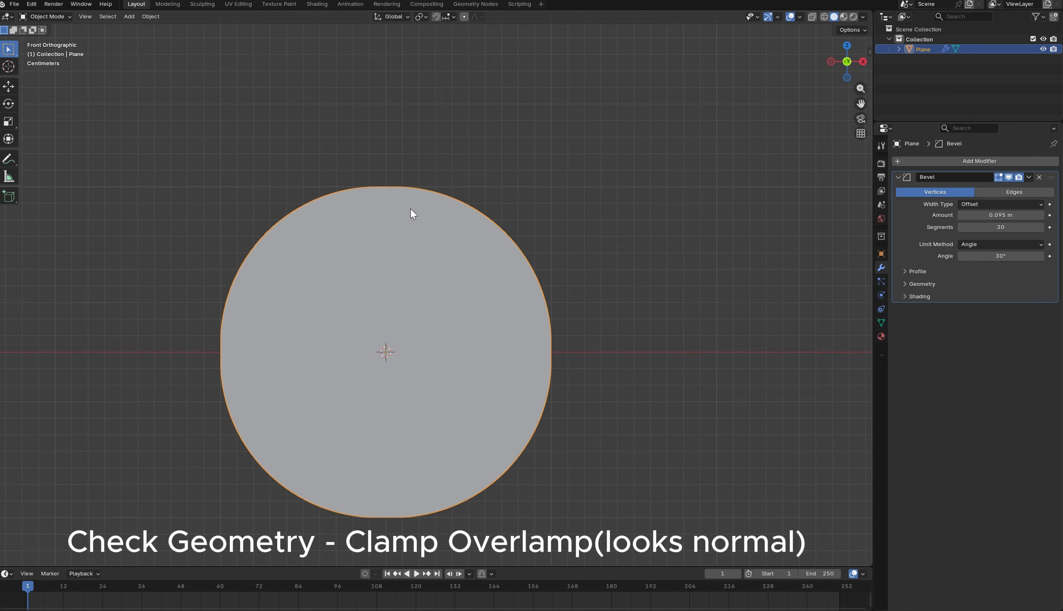
{"action": "middle_click_drag", "start_coordinate": [410, 210], "coordinate": [481, 276]}
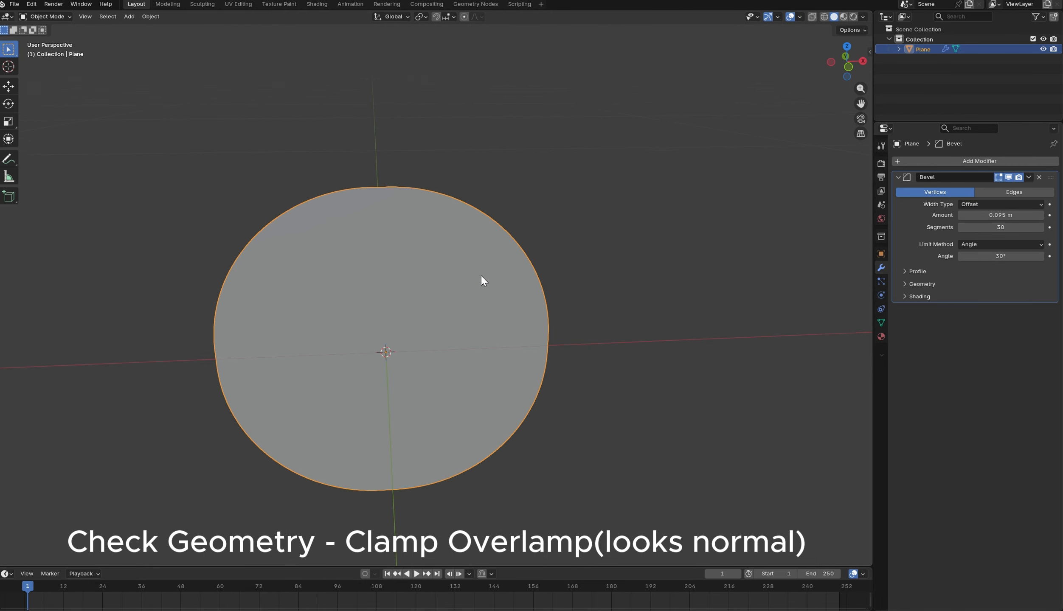
{"action": "left_click", "coordinate": [922, 284]}
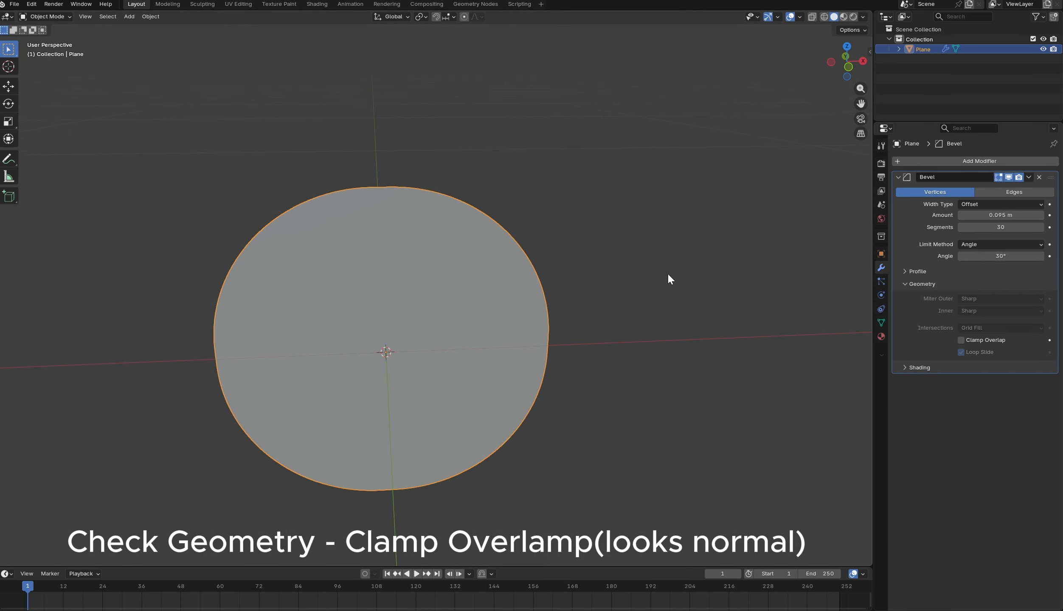
{"action": "middle_click_drag", "start_coordinate": [542, 232], "coordinate": [837, 200]}
{"action": "scroll", "coordinate": [511, 225], "scroll_direction": "down", "scroll_amount": 3}
{"action": "left_click", "coordinate": [897, 177]}
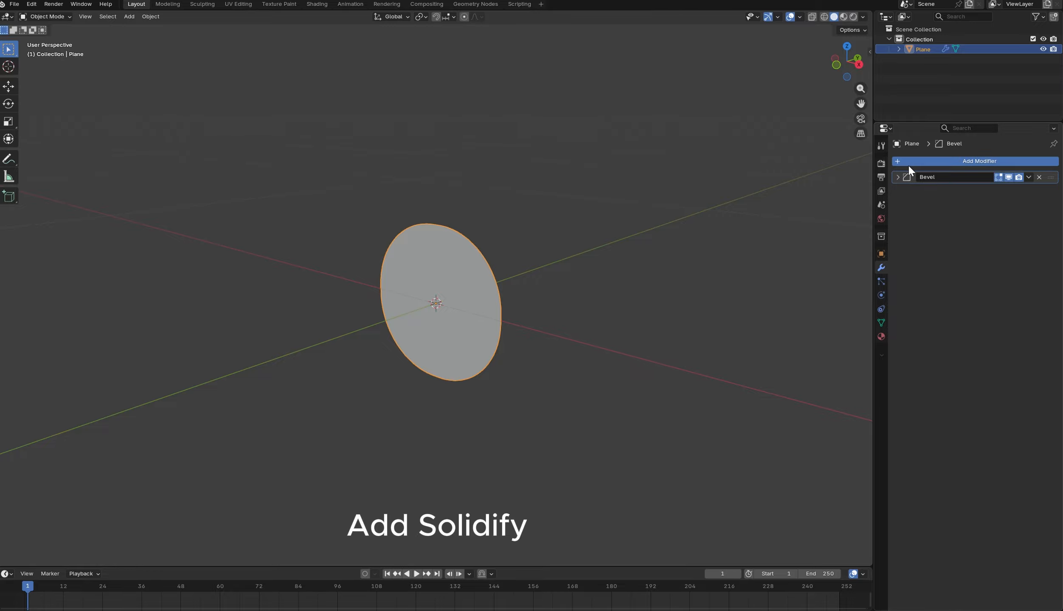
Add a Solidify modifier to the rounded plane to give it thickness
{"action": "left_click", "coordinate": [907, 163]}
{"action": "mouse_move", "coordinate": [908, 172]}
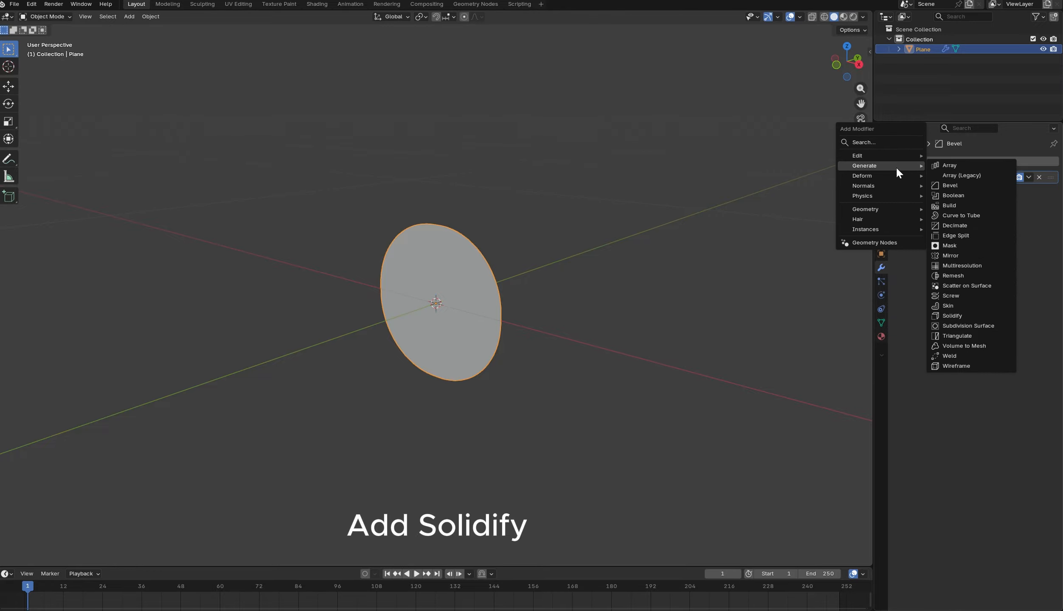
{"action": "mouse_move", "coordinate": [913, 219]}
{"action": "left_click", "coordinate": [957, 318]}
{"action": "scroll", "coordinate": [482, 277], "scroll_direction": "up", "scroll_amount": 5}
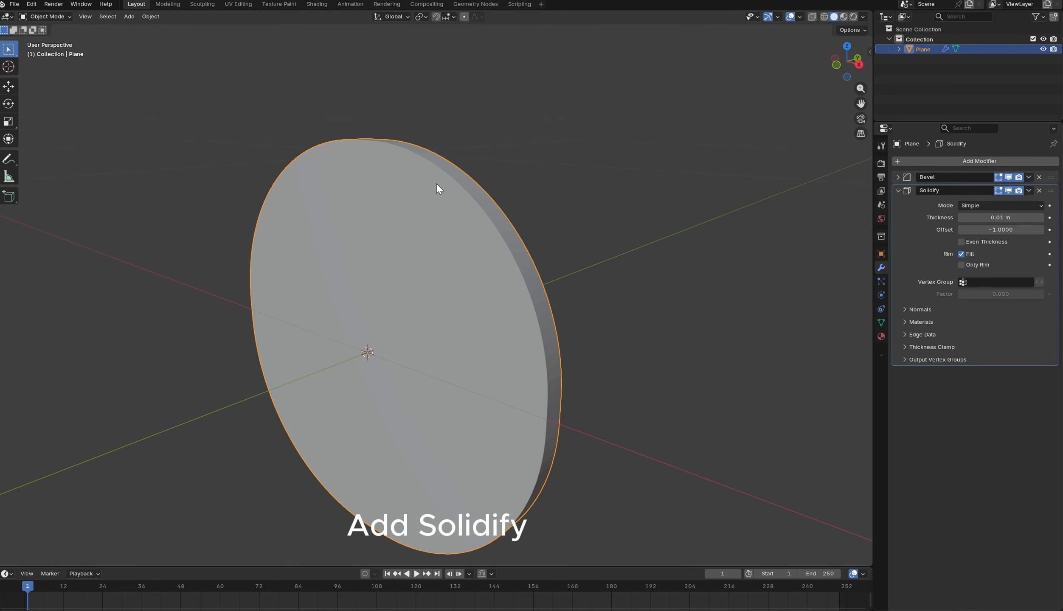
Add a second Bevel modifier after Solidify, set it to affect edges and lower its amount to about 0.015 m
{"action": "middle_click_drag", "start_coordinate": [437, 184], "coordinate": [371, 95]}
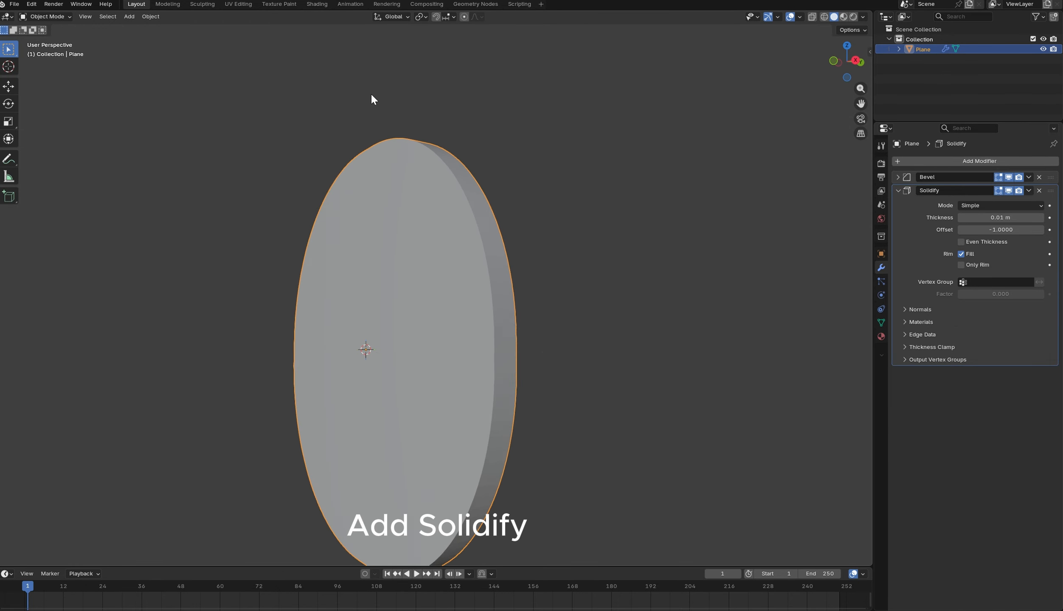
{"action": "scroll", "coordinate": [546, 306], "scroll_direction": "down", "scroll_amount": 3}
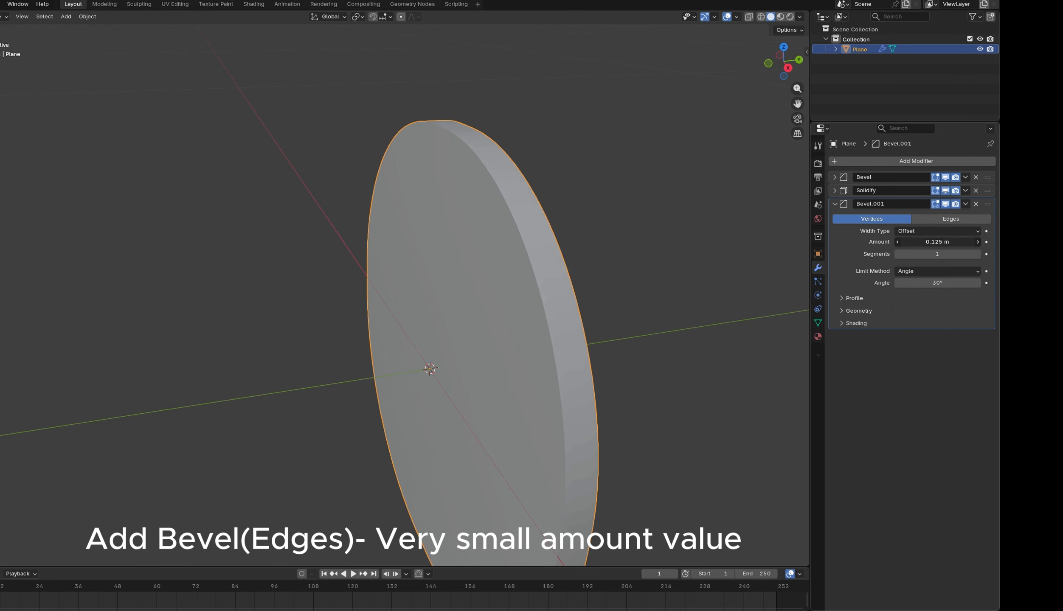
{"action": "left_click", "coordinate": [947, 219]}
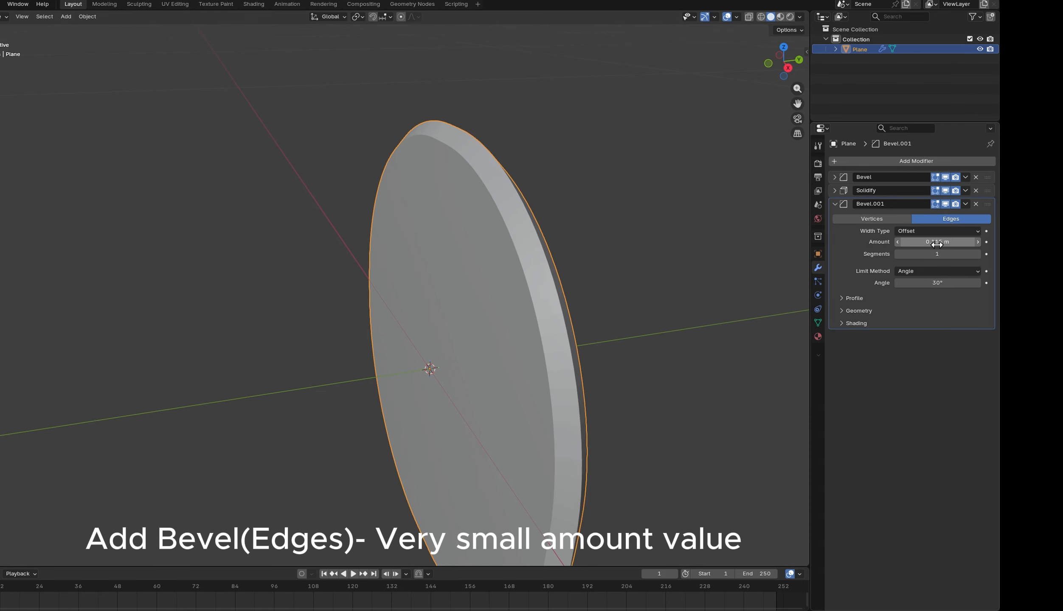
{"action": "left_click_drag", "start_coordinate": [936, 245], "coordinate": [943, 245]}
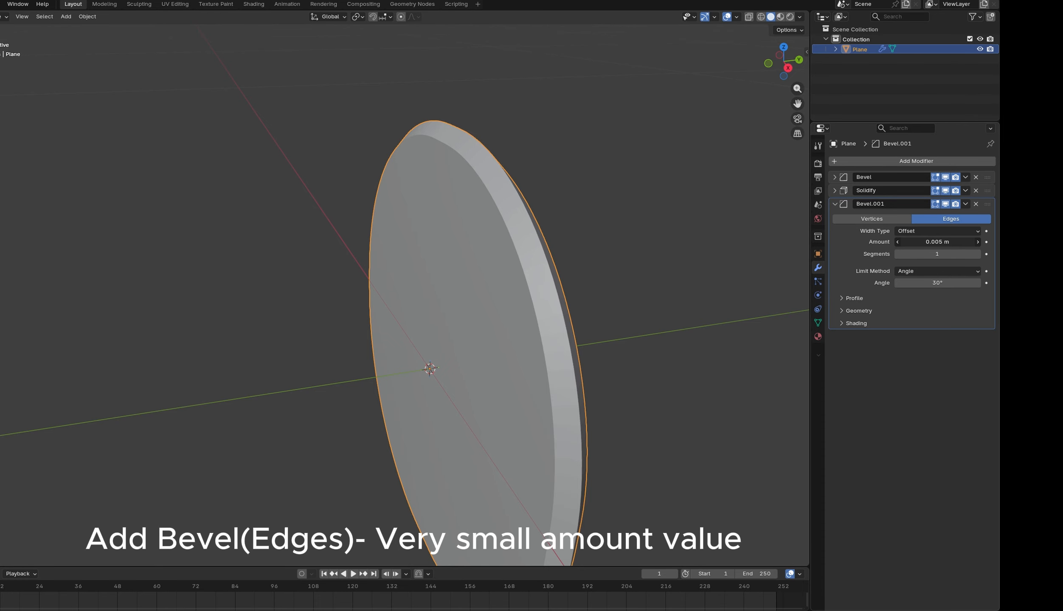
{"action": "middle_click_drag", "start_coordinate": [611, 280], "coordinate": [735, 361]}
Turn off Clamp Overlap for the edge bevel and set its amount to 0.005 m
{"action": "left_click", "coordinate": [871, 310]}
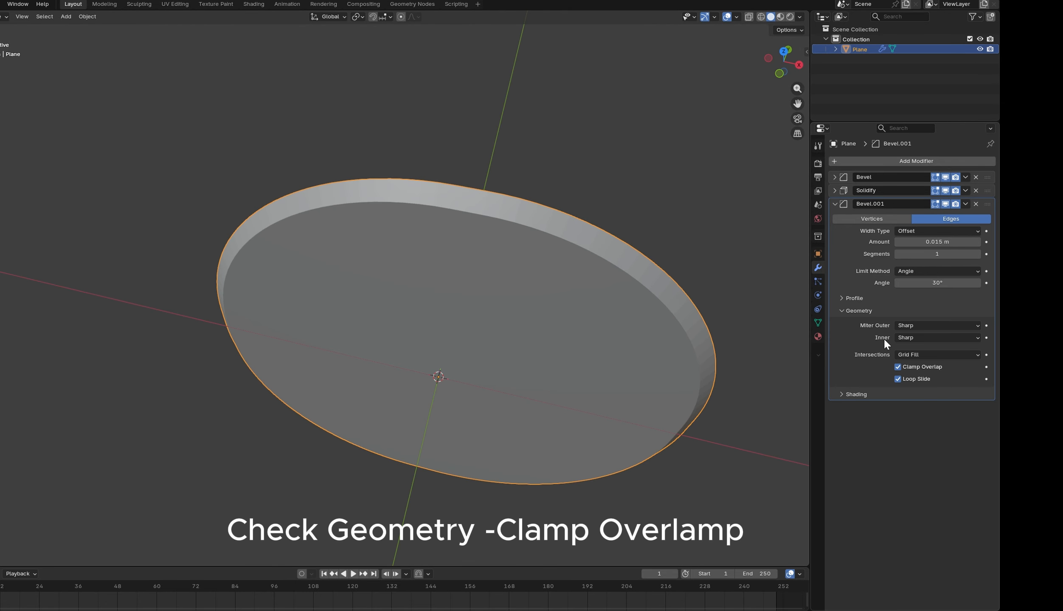
{"action": "left_click", "coordinate": [898, 367]}
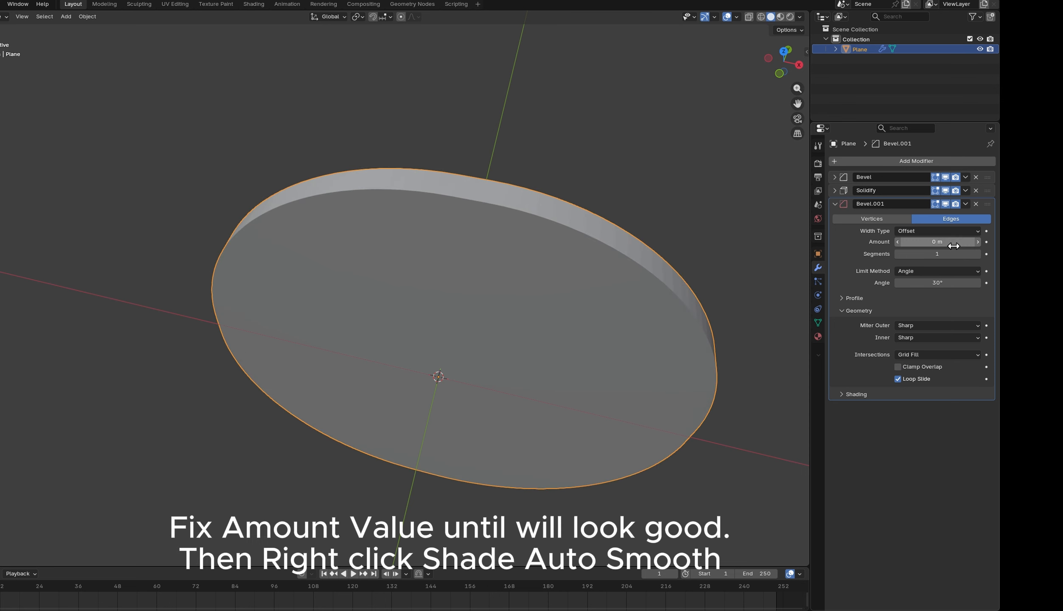
{"action": "left_click", "coordinate": [955, 242]}
{"action": "type", "text": "0.005"}
{"action": "key", "text": "Return"}
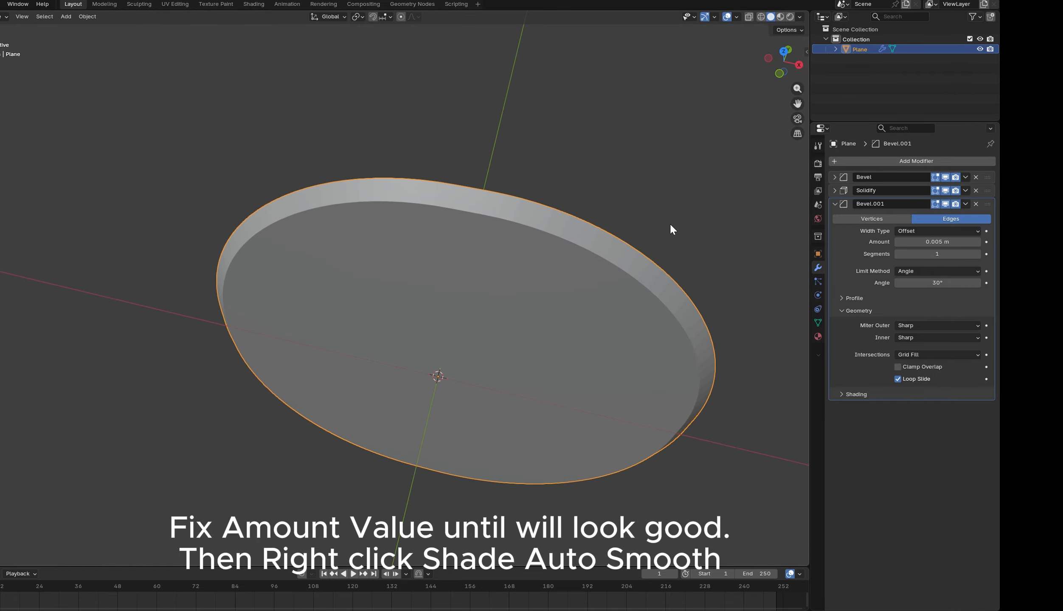
Add a basis shape key and a second shape key to the disc, and set the second key's value to 0
{"action": "middle_click_drag", "start_coordinate": [671, 225], "coordinate": [375, 64]}
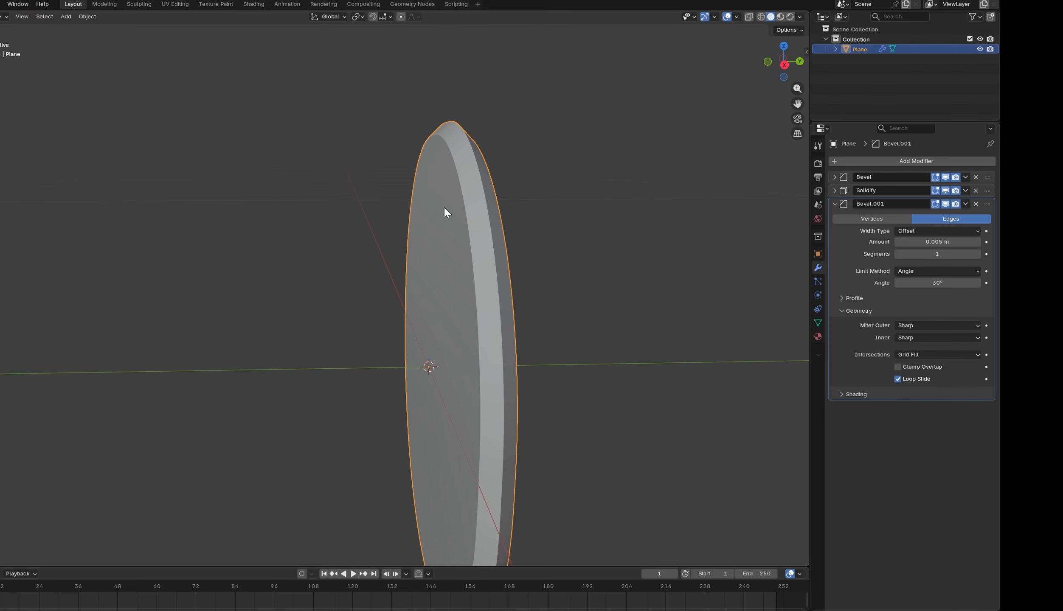
{"action": "scroll", "coordinate": [531, 276], "scroll_direction": "down", "scroll_amount": 3}
{"action": "key", "text": "KP_1"}
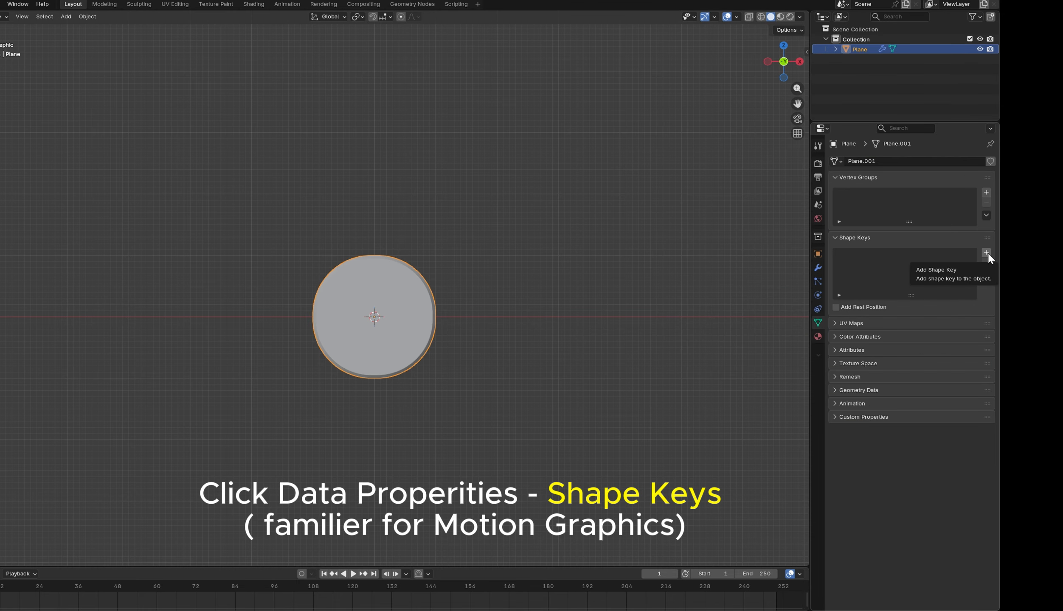
{"action": "left_click", "coordinate": [986, 253]}
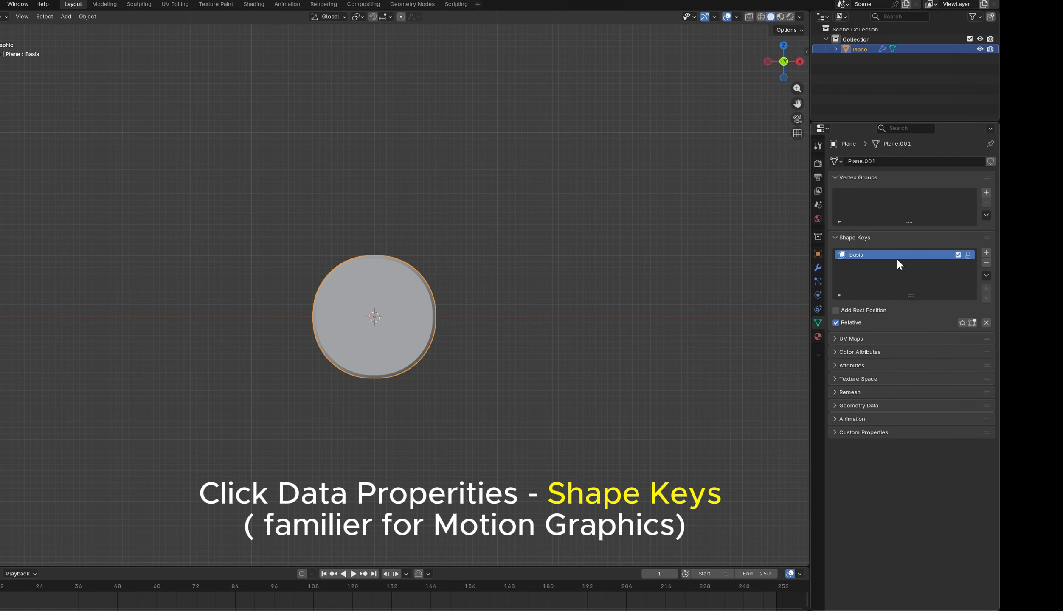
{"action": "left_click", "coordinate": [987, 252]}
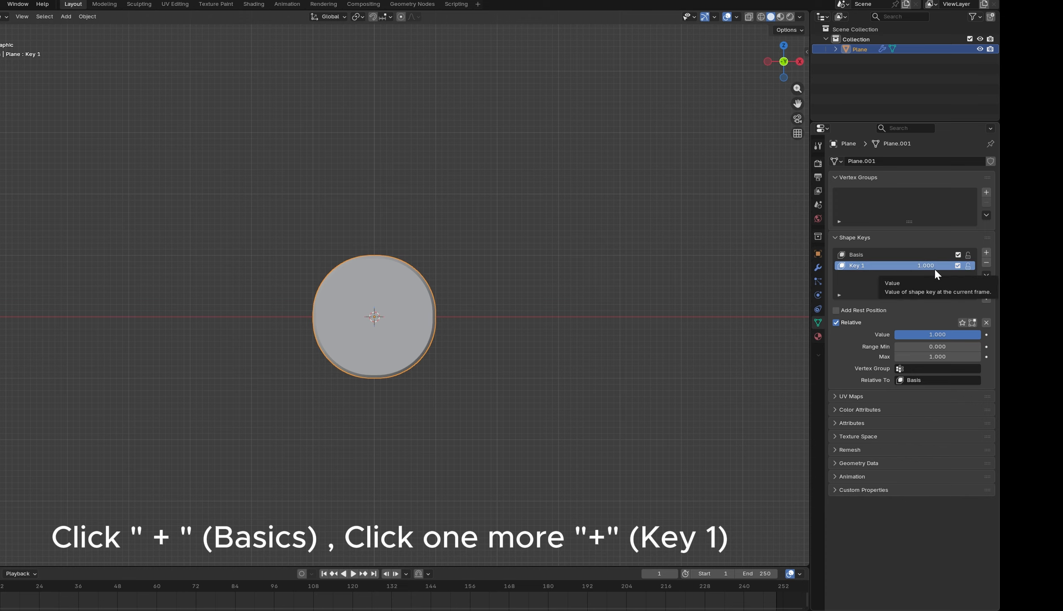
{"action": "left_click_drag", "start_coordinate": [969, 335], "coordinate": [894, 333]}
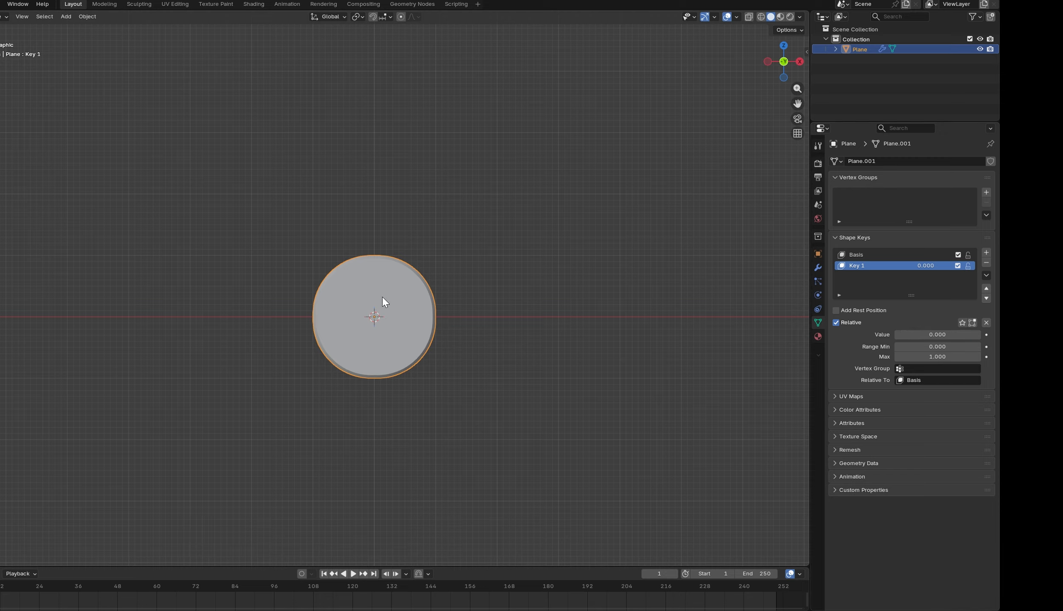
Edit the disc's mesh on the Key 1 shape key and move its two upper vertices 0.6 m up along Z
{"action": "key", "text": "Tab"}
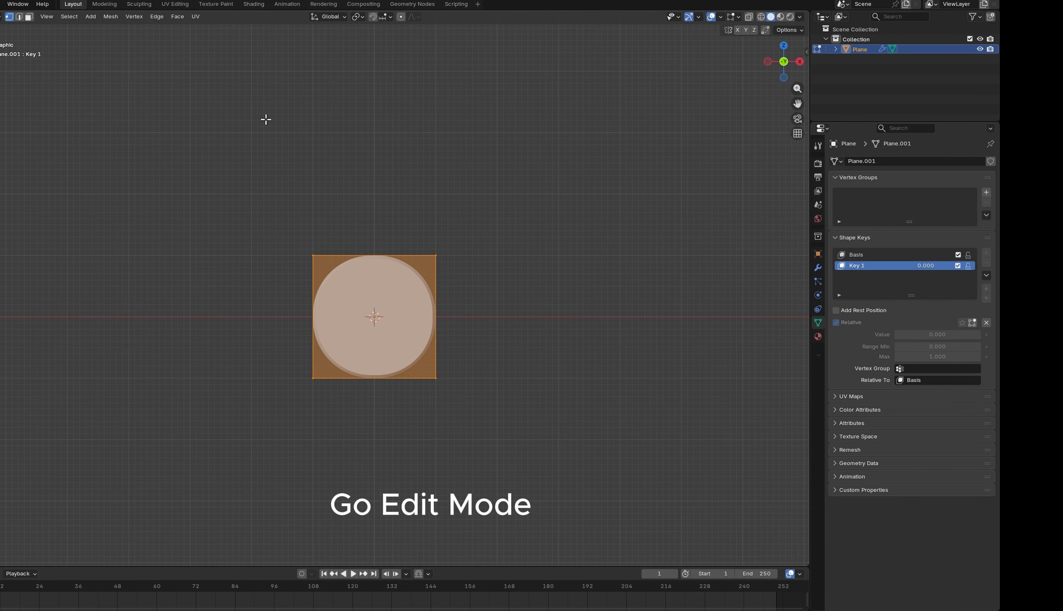
{"action": "key", "text": "alt+a"}
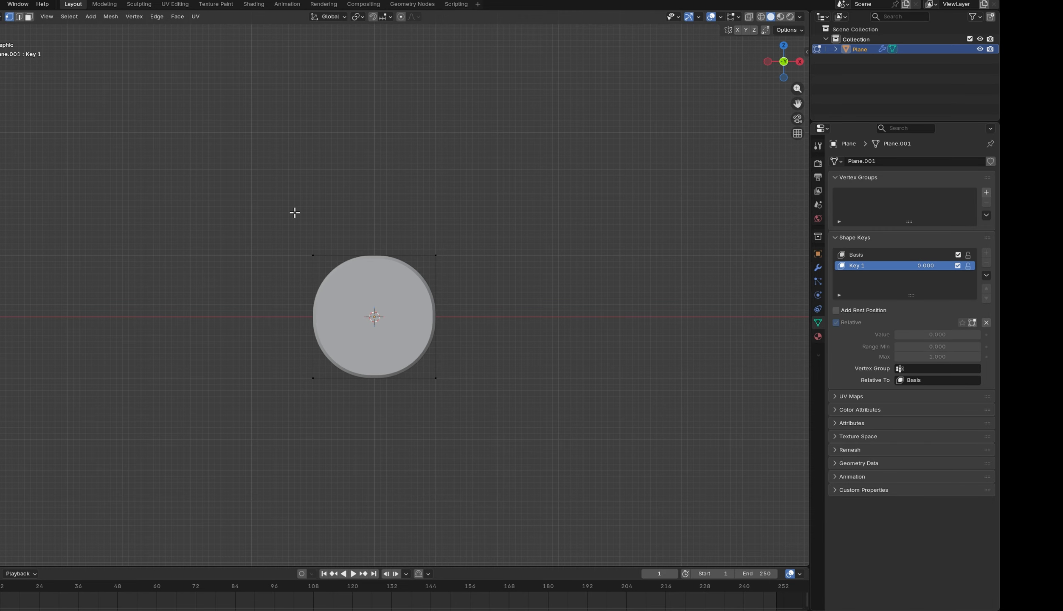
{"action": "scroll", "coordinate": [294, 213], "scroll_direction": "down", "scroll_amount": 3}
{"action": "left_click_drag", "start_coordinate": [291, 230], "coordinate": [419, 273]}
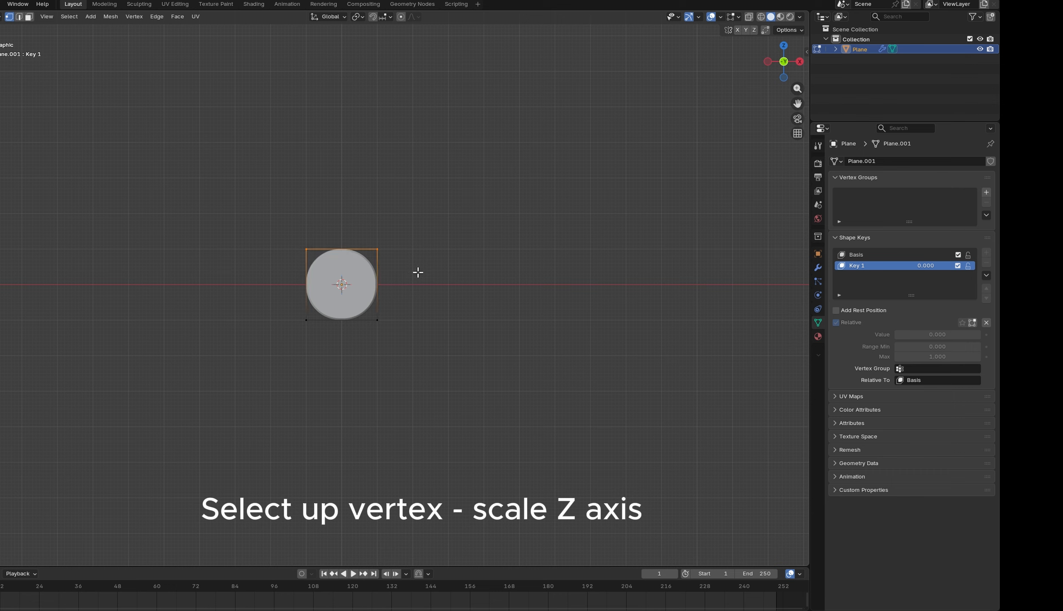
{"action": "key", "text": "g"}
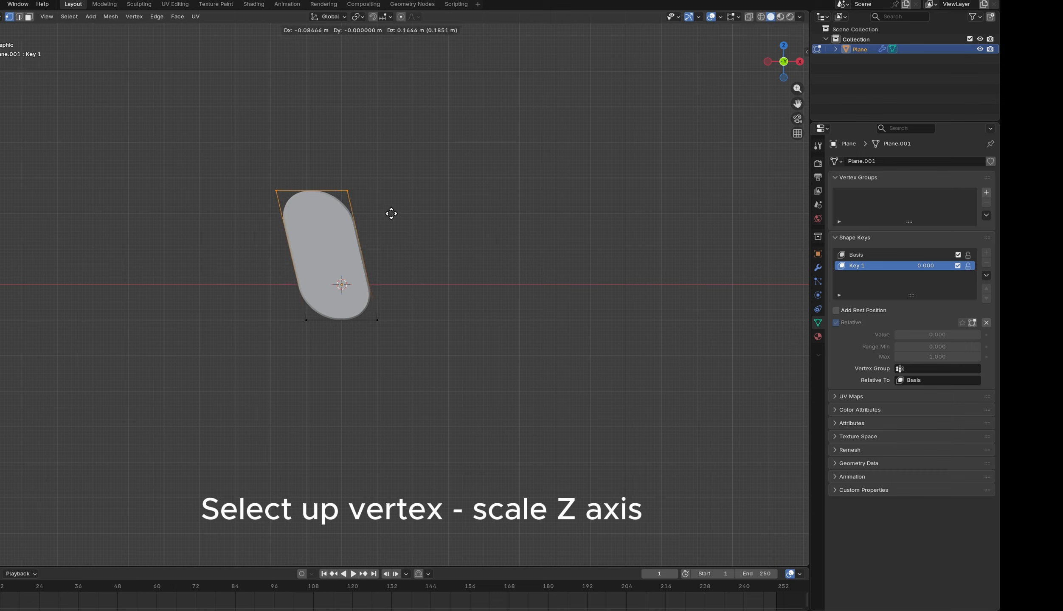
{"action": "key", "text": "z"}
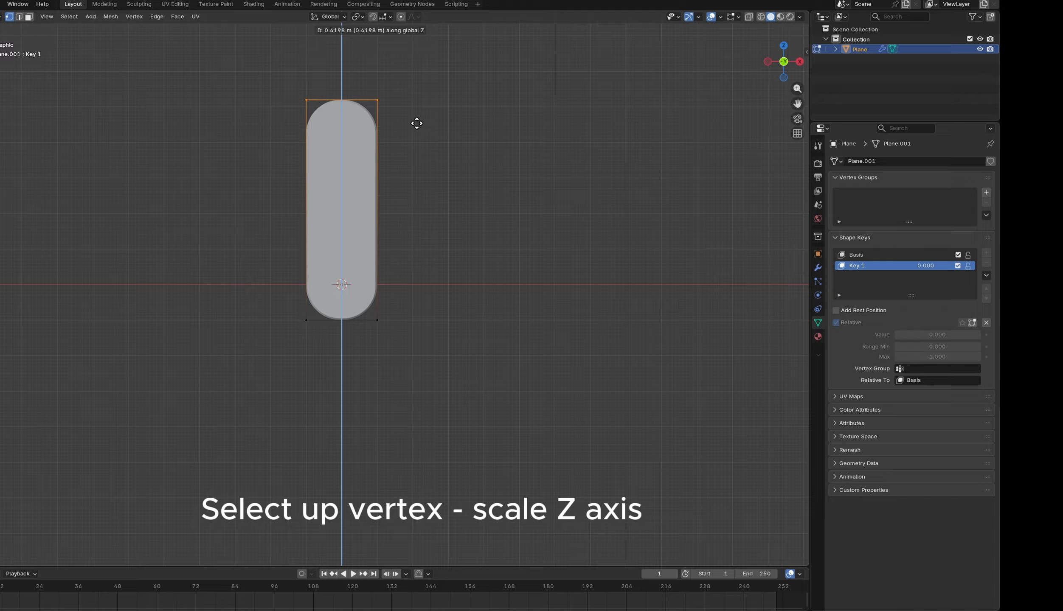
{"action": "type", "text": "0.6"}
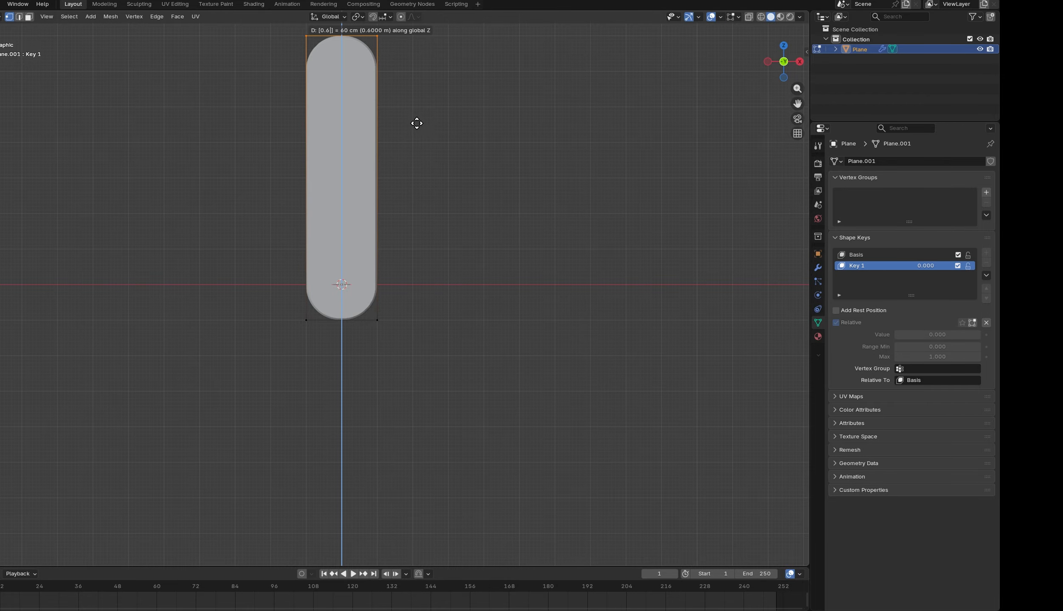
{"action": "key", "text": "Return"}
Move the two lower vertices -0.6 m along Z on the Key 1 shape key, then return to Object Mode
{"action": "scroll", "coordinate": [416, 127], "scroll_direction": "down", "scroll_amount": 2}
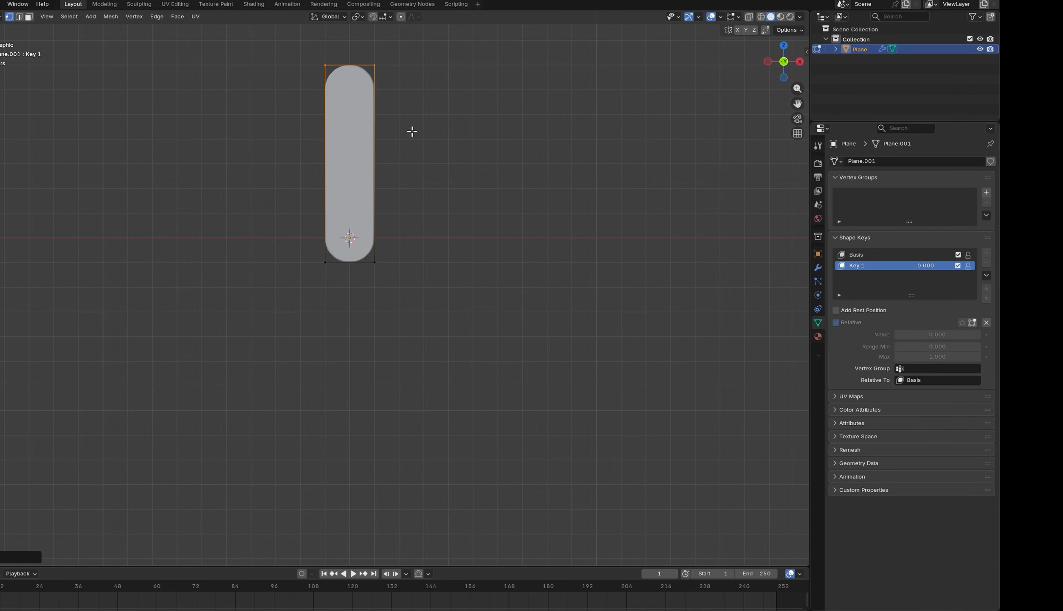
{"action": "scroll", "coordinate": [412, 132], "scroll_direction": "up", "scroll_amount": 2, "text": "ctrl"}
{"action": "left_click", "coordinate": [296, 251]}
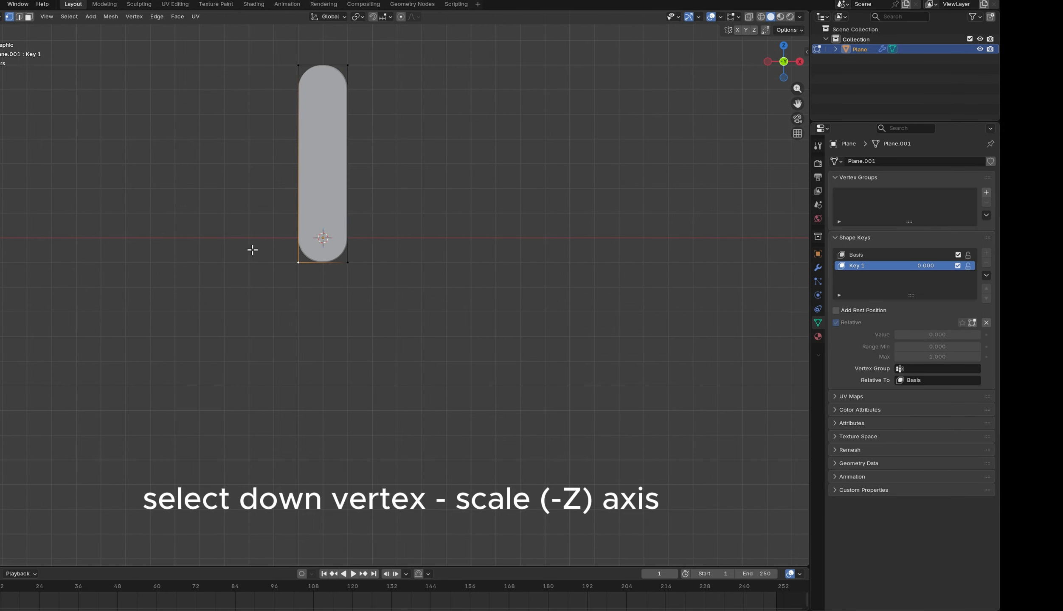
{"action": "left_click_drag", "start_coordinate": [252, 249], "coordinate": [402, 275]}
{"action": "type", "text": "gz0.-6"}
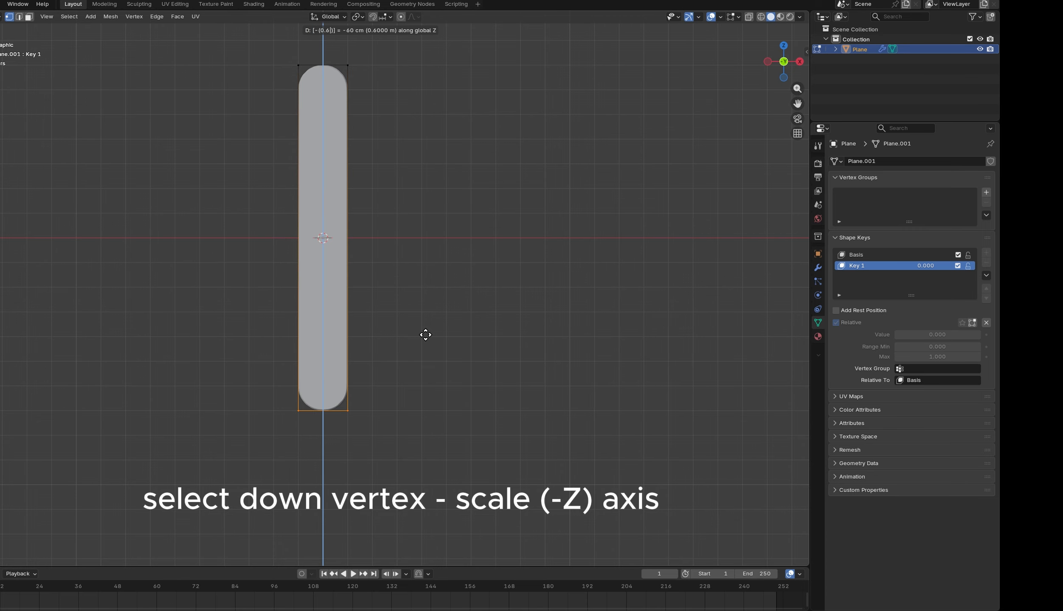
{"action": "key", "text": "Return"}
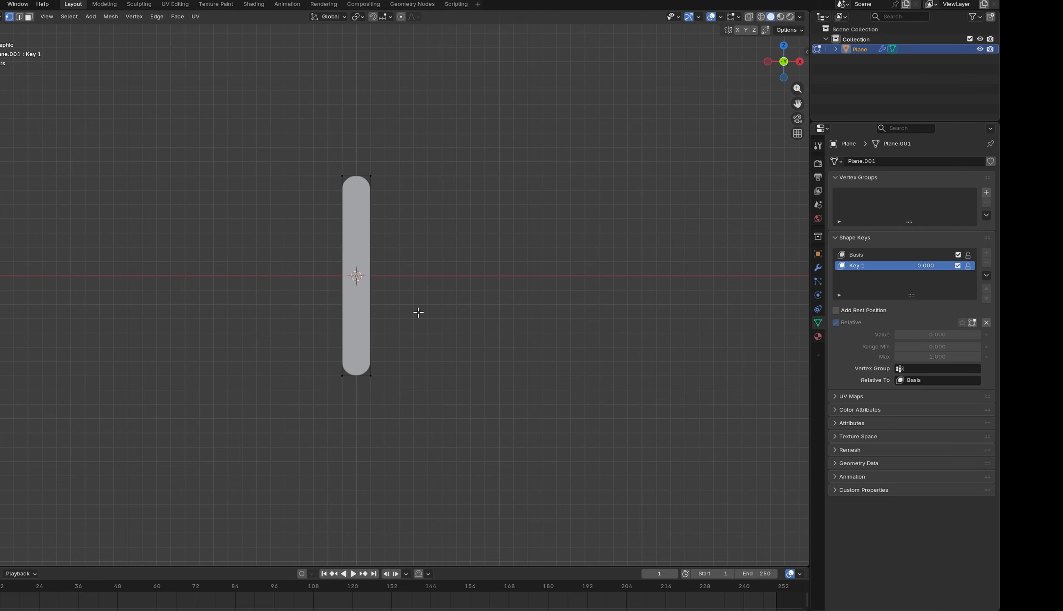
{"action": "key", "text": "Tab"}
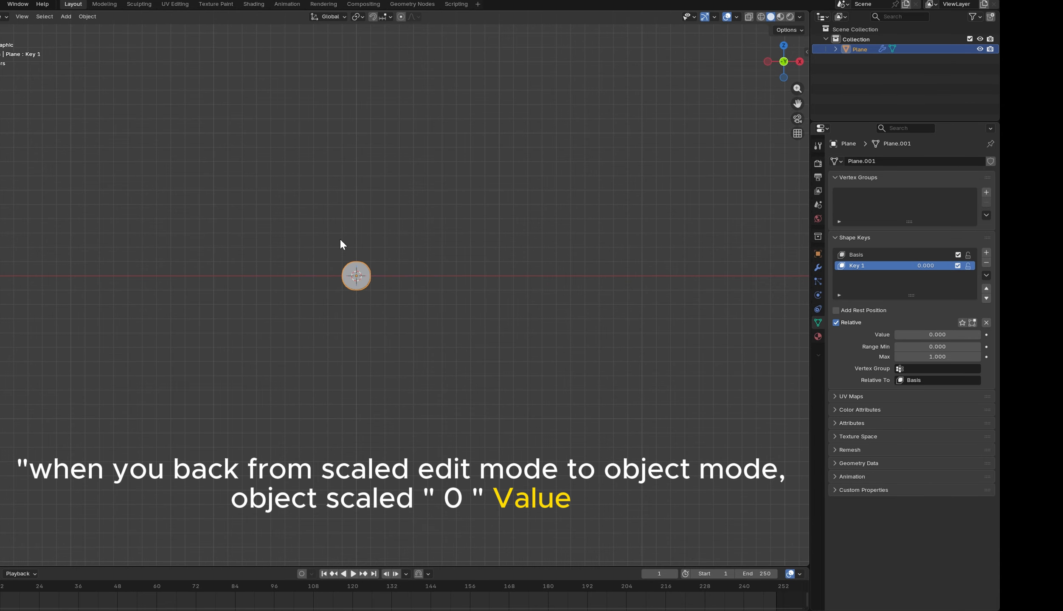
Set the Key 1 shape key's value to 1 to stretch the disc into a stick
{"action": "scroll", "coordinate": [349, 251], "scroll_direction": "up", "scroll_amount": 7}
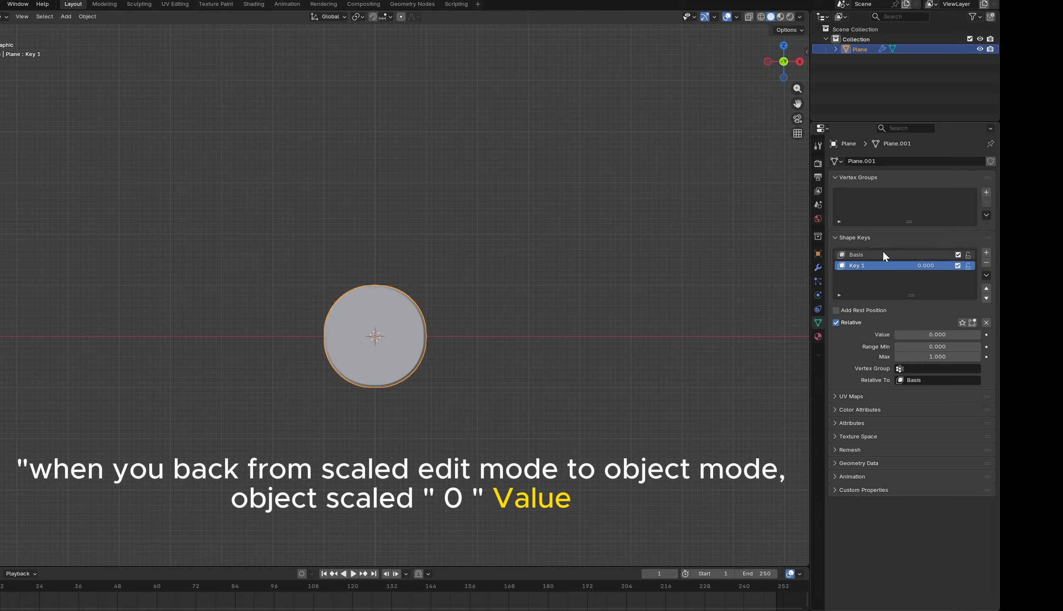
{"action": "left_click", "coordinate": [857, 256]}
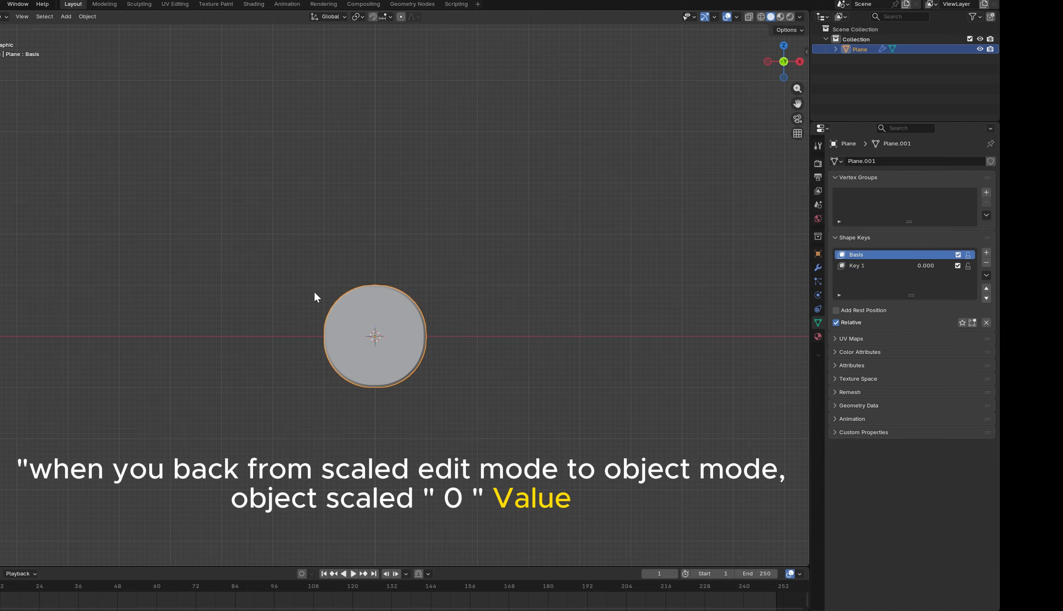
{"action": "left_click", "coordinate": [868, 267]}
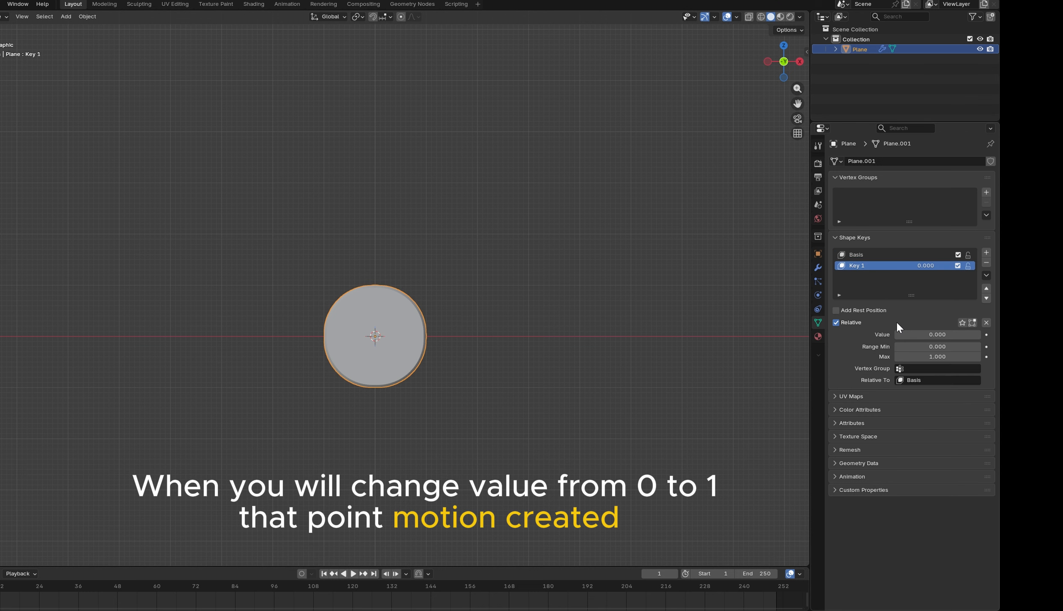
{"action": "left_click", "coordinate": [917, 334]}
{"action": "left_click_drag", "start_coordinate": [917, 335], "coordinate": [978, 332]}
{"action": "scroll", "coordinate": [418, 320], "scroll_direction": "down", "scroll_amount": 3}
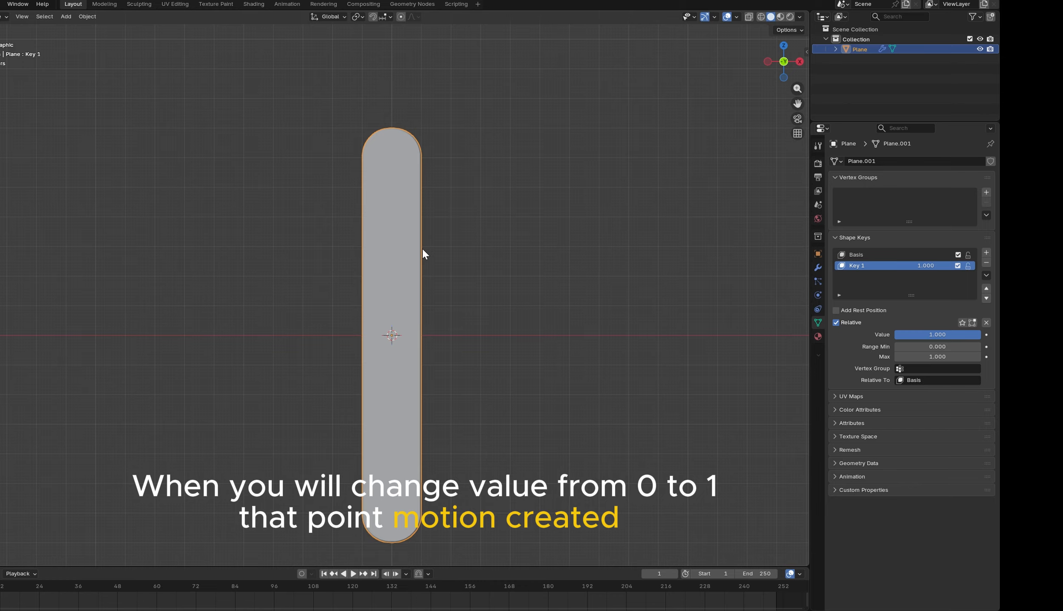
Add an Array (Legacy) modifier to the stick with Relative Offset turned off and Object Offset turned on
{"action": "key", "text": "n"}
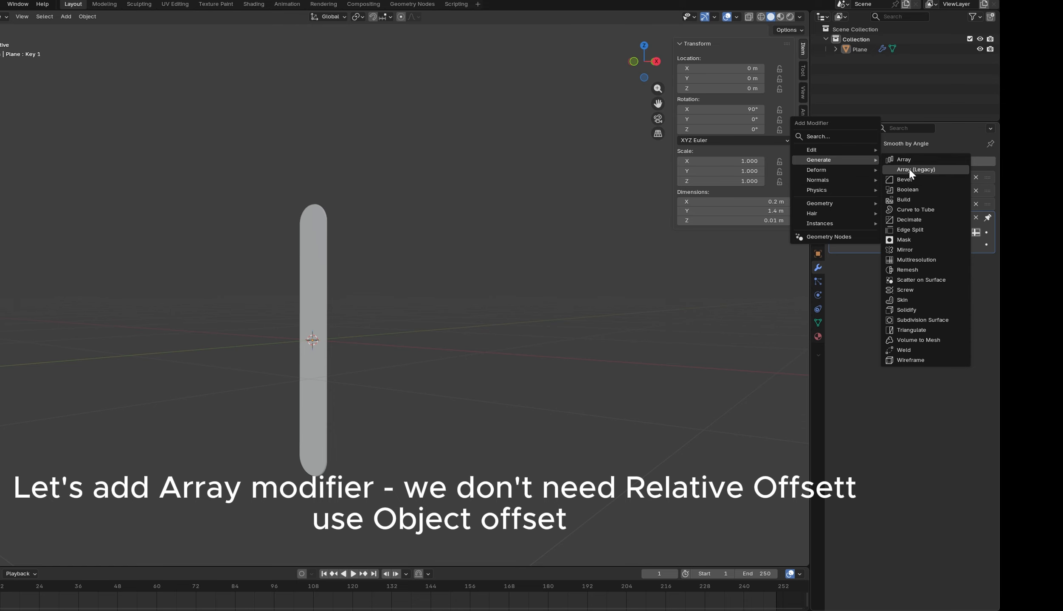
{"action": "left_click", "coordinate": [910, 170]}
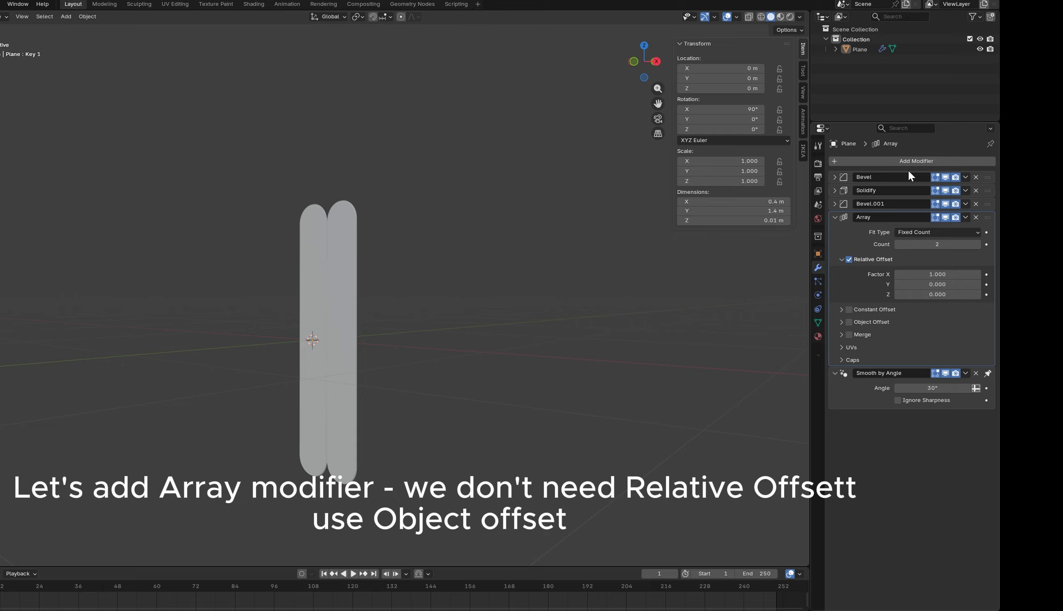
{"action": "left_click", "coordinate": [848, 259]}
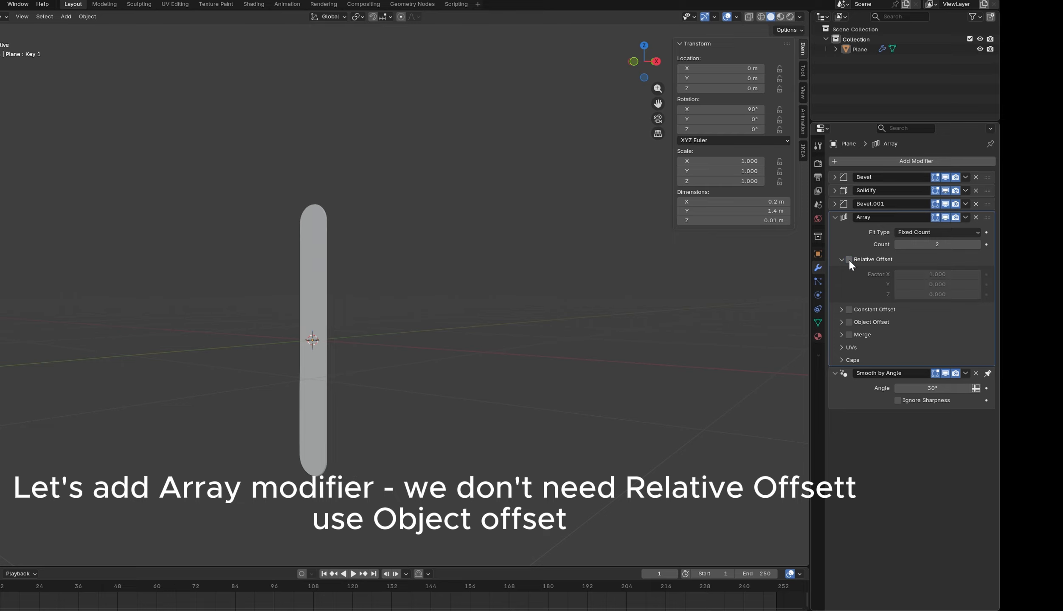
{"action": "left_click", "coordinate": [848, 322]}
Set the Array modifier's count to 25
{"action": "scroll", "coordinate": [319, 249], "scroll_direction": "up", "scroll_amount": 1}
{"action": "scroll", "coordinate": [319, 249], "scroll_direction": "up", "scroll_amount": 2}
{"action": "scroll", "coordinate": [319, 248], "scroll_direction": "down", "scroll_amount": 3}
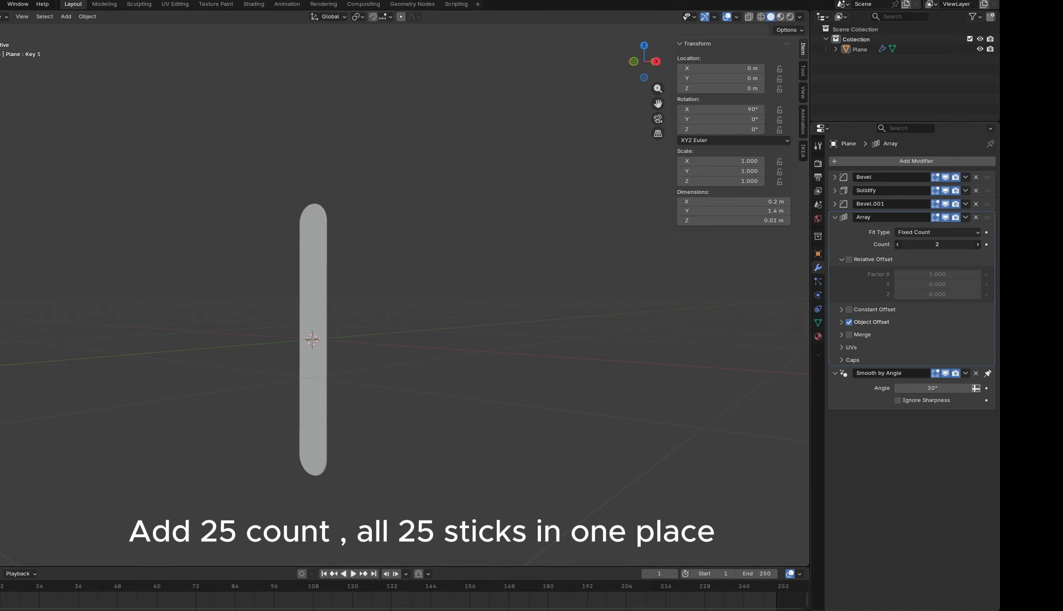
{"action": "left_click", "coordinate": [919, 241]}
{"action": "type", "text": "25"}
{"action": "key", "text": "Return"}
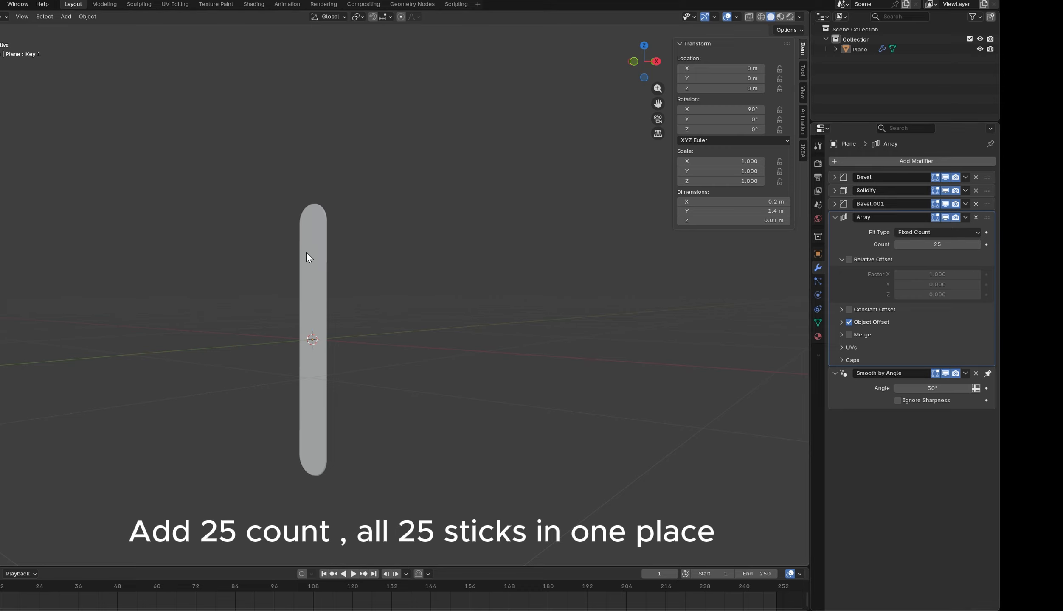
{"action": "mouse_move", "coordinate": [368, 225]}
{"action": "middle_mouse_down"}
{"action": "mouse_move", "coordinate": [197, 285]}
{"action": "mouse_move", "coordinate": [347, 192]}
{"action": "middle_mouse_up"}
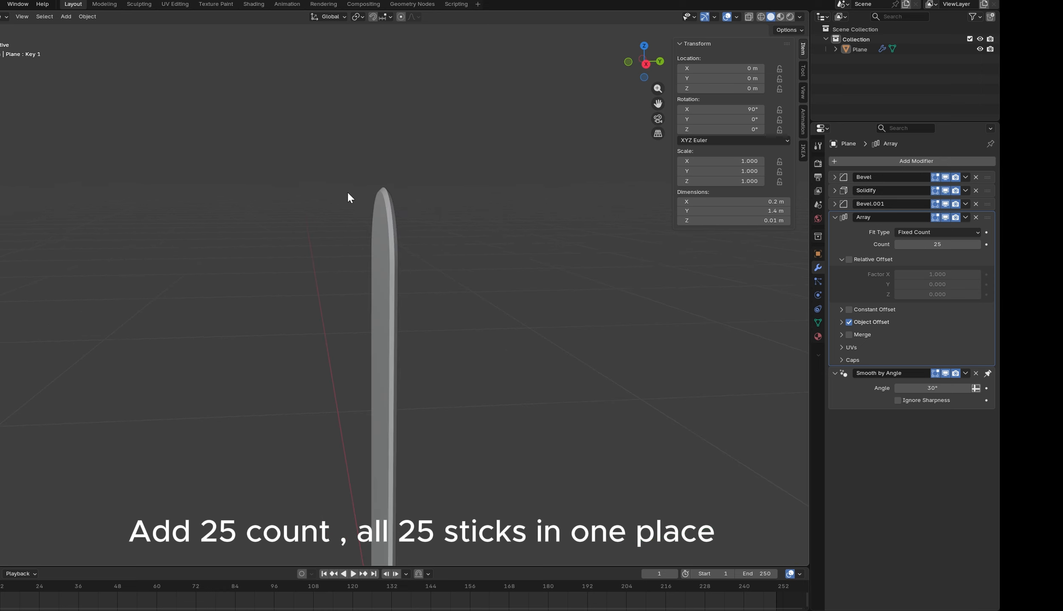
{"action": "mouse_move", "coordinate": [347, 192]}
{"action": "left_mouse_down"}
{"action": "mouse_move", "coordinate": [408, 175]}
{"action": "mouse_move", "coordinate": [426, 208]}
{"action": "left_mouse_up"}
{"action": "middle_click_drag", "start_coordinate": [328, 185], "coordinate": [624, 258]}
{"action": "scroll", "coordinate": [623, 256], "scroll_direction": "down", "scroll_amount": 1}
{"action": "left_click", "coordinate": [517, 320]}
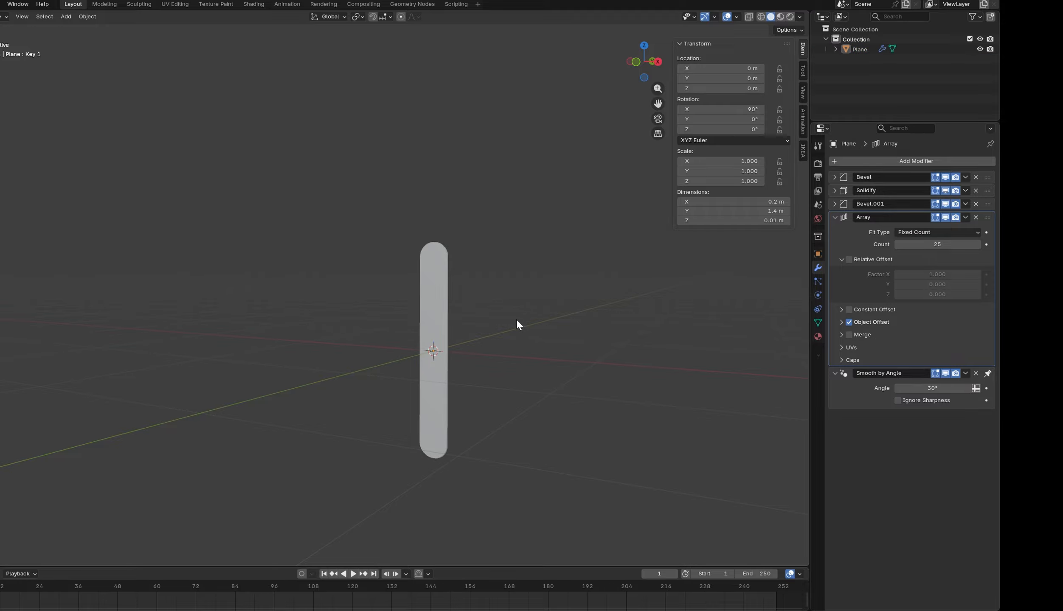
Add a Plain Axes empty at the world origin
{"action": "scroll", "coordinate": [517, 320], "scroll_direction": "up", "scroll_amount": 4, "text": "ctrl"}
{"action": "key", "text": "shift+a"}
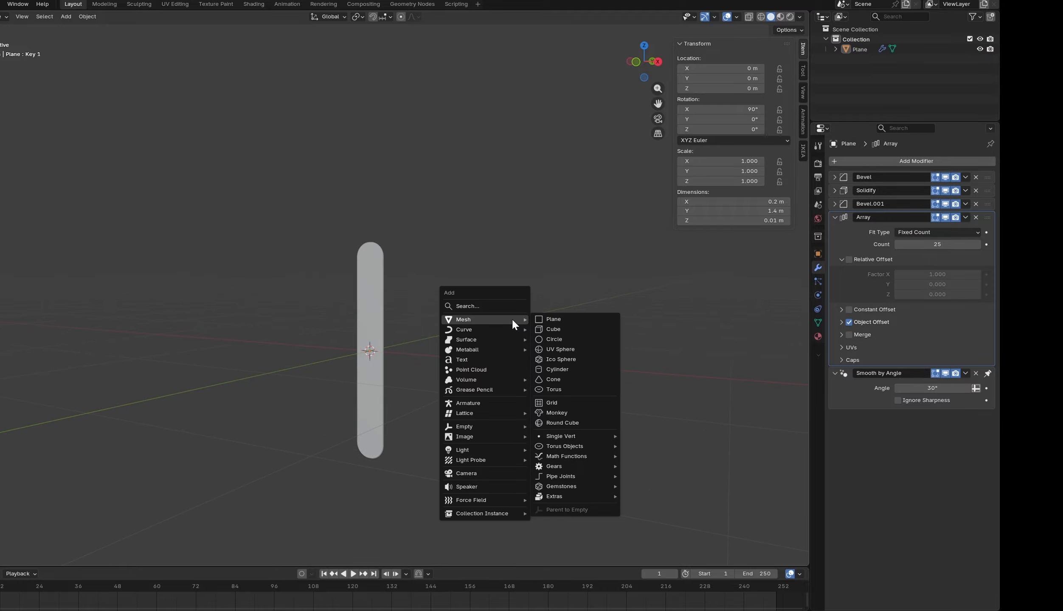
{"action": "mouse_move", "coordinate": [475, 427]}
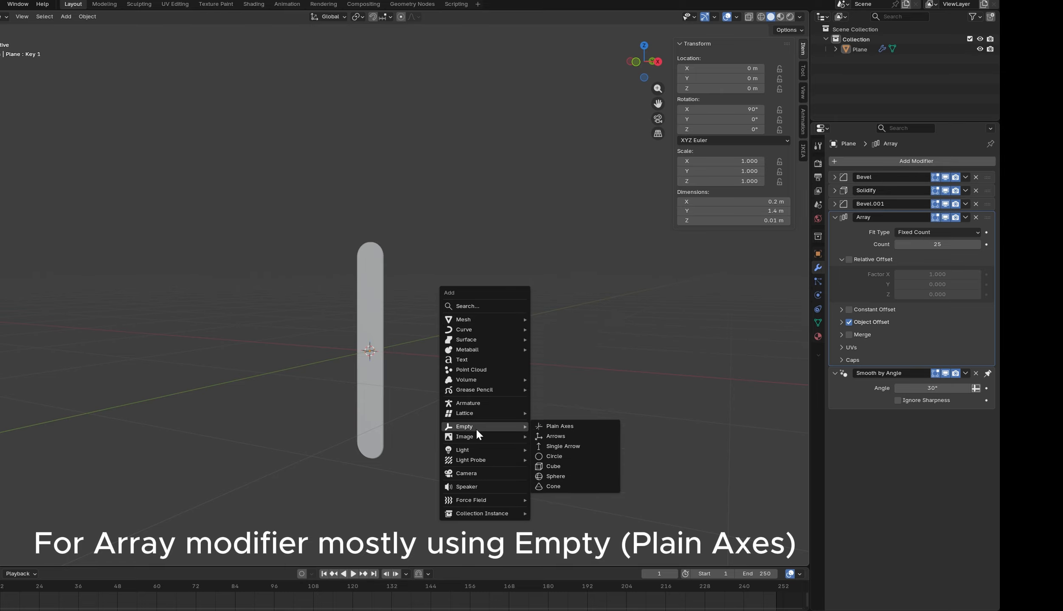
{"action": "left_click", "coordinate": [538, 423]}
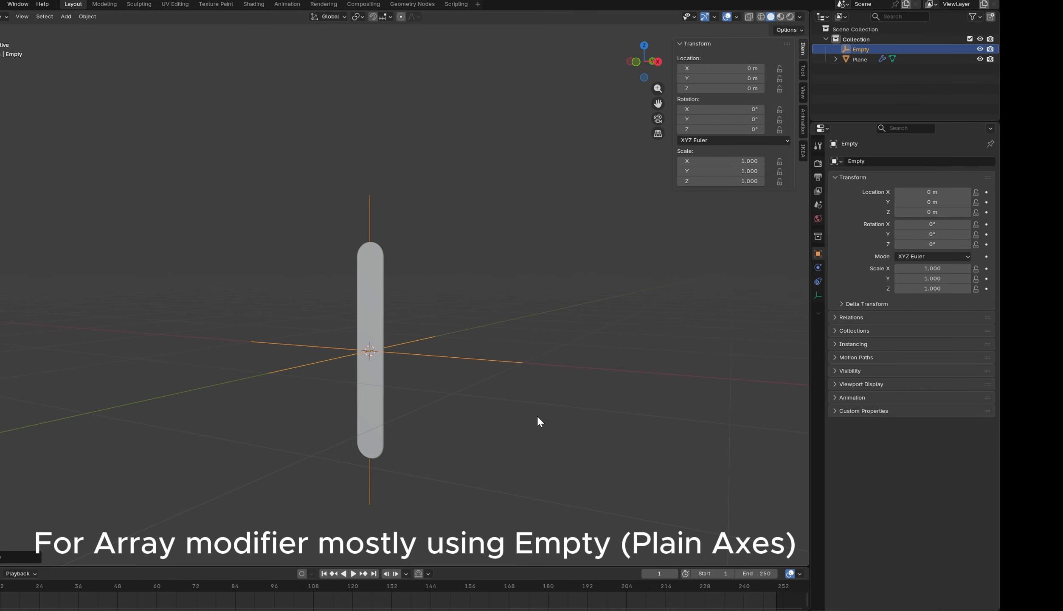
Assign the empty as the Object Offset object of the stick's Array modifier
{"action": "left_click", "coordinate": [367, 251]}
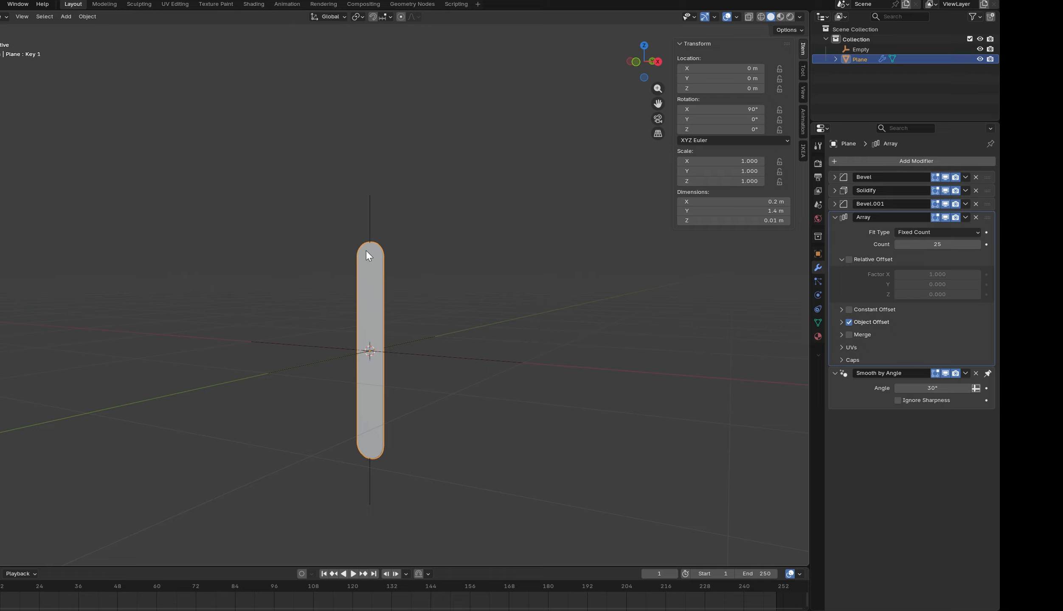
{"action": "left_click", "coordinate": [841, 322]}
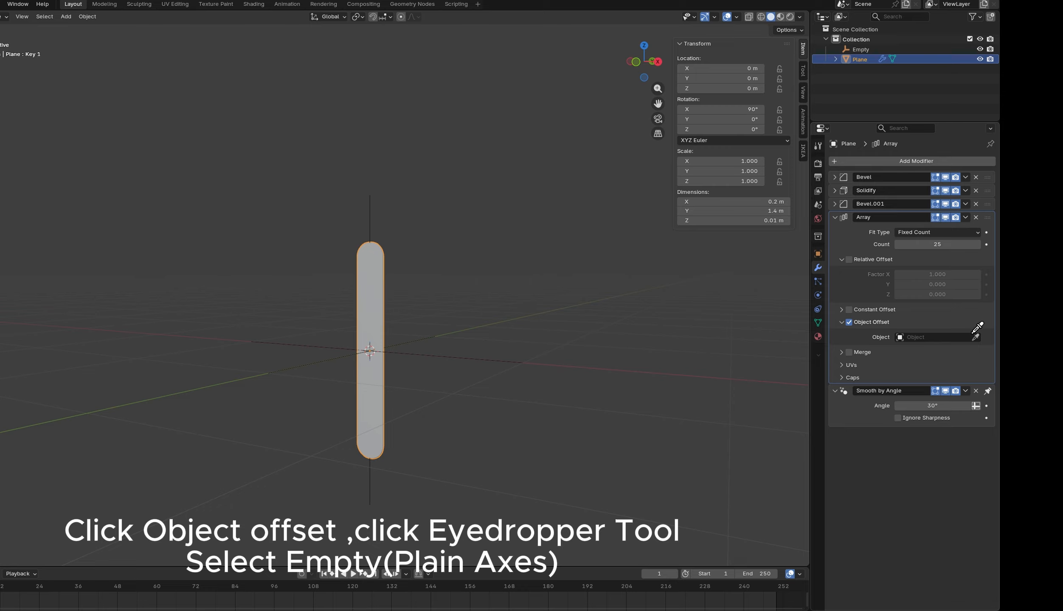
{"action": "left_click", "coordinate": [511, 363]}
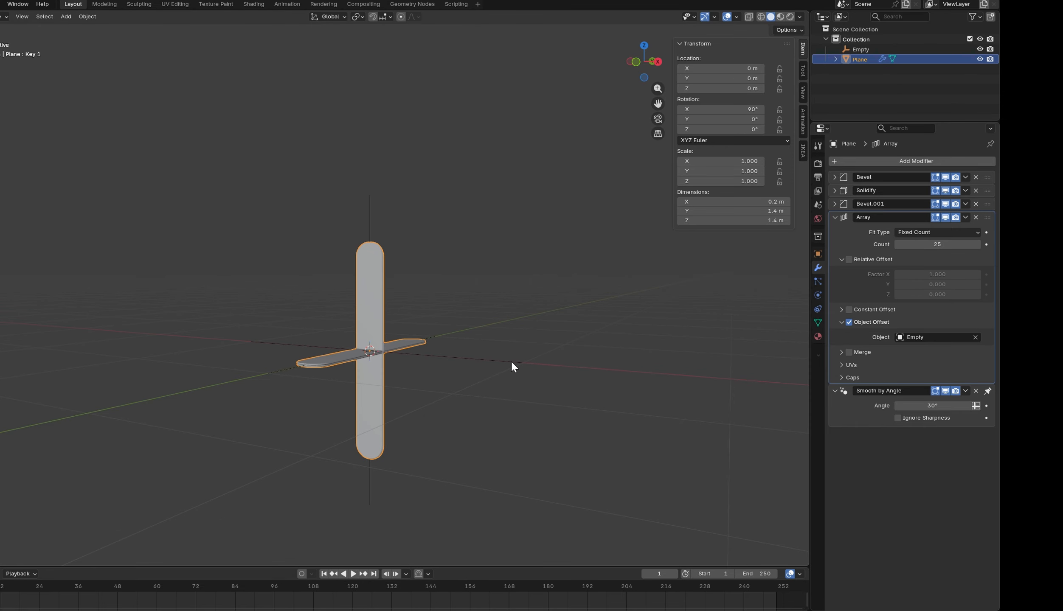
Examine from several angles how the arrayed copies are oriented relative to the original stick
{"action": "scroll", "coordinate": [470, 349], "scroll_direction": "down", "scroll_amount": 4, "text": "ctrl"}
{"action": "scroll", "coordinate": [470, 348], "scroll_direction": "down", "scroll_amount": 5, "text": "ctrl"}
{"action": "scroll", "coordinate": [470, 349], "scroll_direction": "up", "scroll_amount": 4}
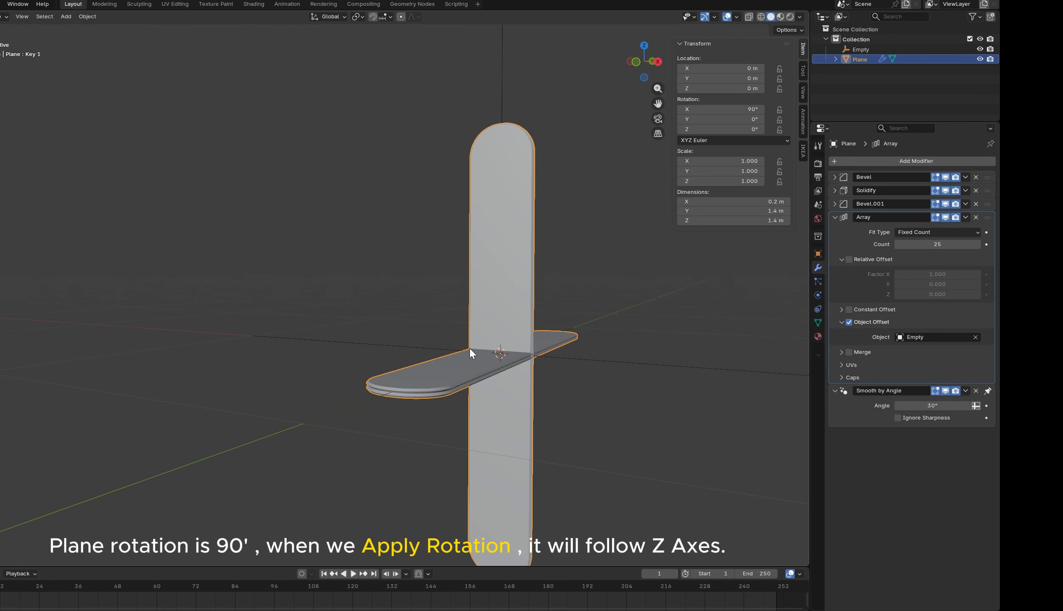
{"action": "middle_click_drag", "start_coordinate": [469, 347], "coordinate": [293, 355]}
{"action": "scroll", "coordinate": [582, 343], "scroll_direction": "up", "scroll_amount": 5}
{"action": "scroll", "coordinate": [552, 366], "scroll_direction": "down", "scroll_amount": 5}
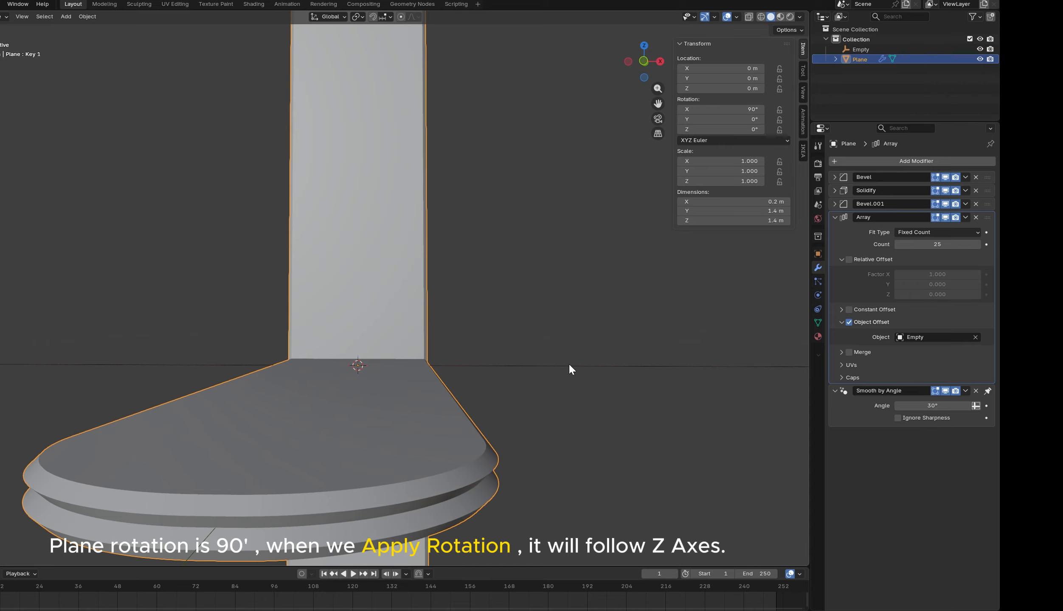
{"action": "scroll", "coordinate": [547, 367], "scroll_direction": "down", "scroll_amount": 3}
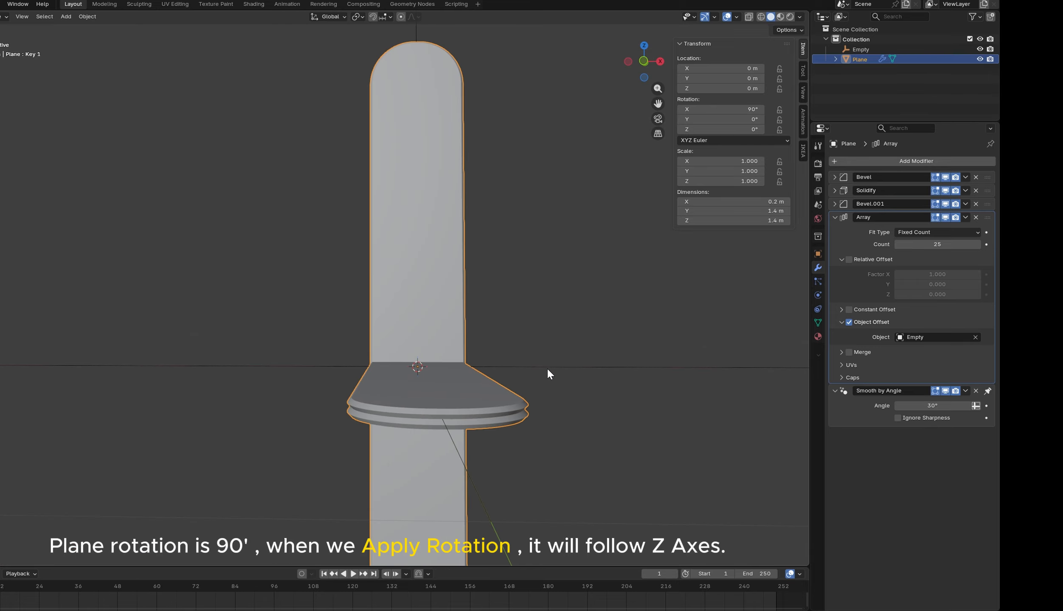
{"action": "middle_click_drag", "start_coordinate": [662, 271], "coordinate": [479, 374]}
{"action": "scroll", "coordinate": [478, 373], "scroll_direction": "down", "scroll_amount": 6}
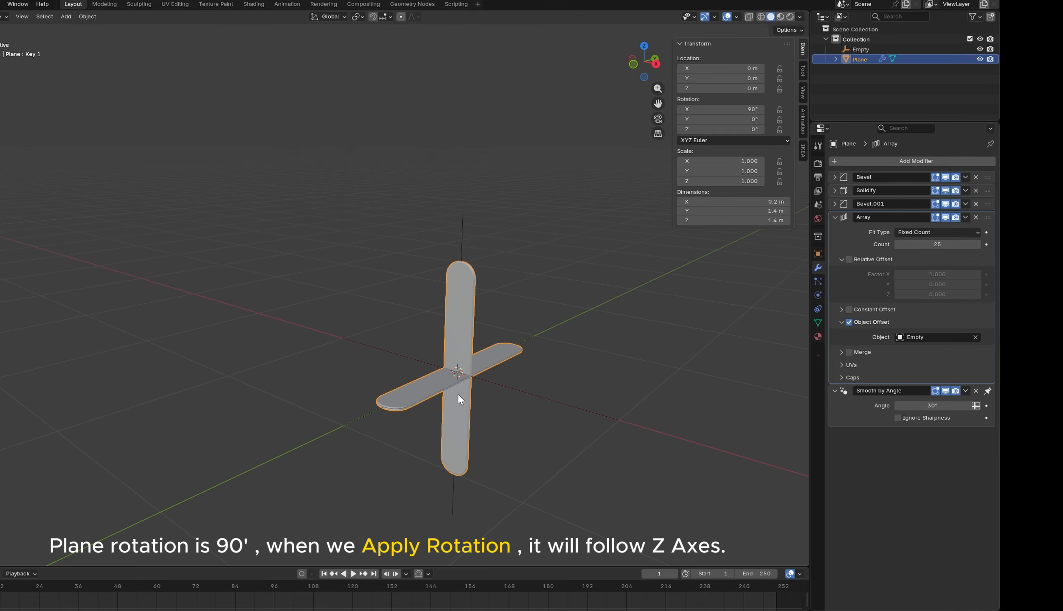
Apply the stick's rotation
{"action": "key", "text": "ctrl+a"}
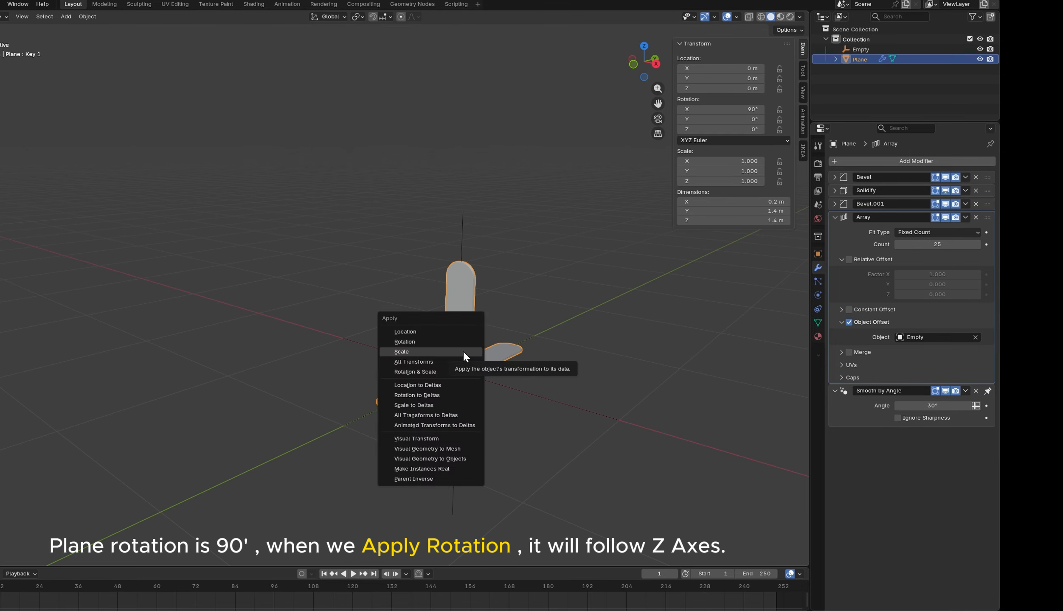
{"action": "left_click", "coordinate": [460, 341]}
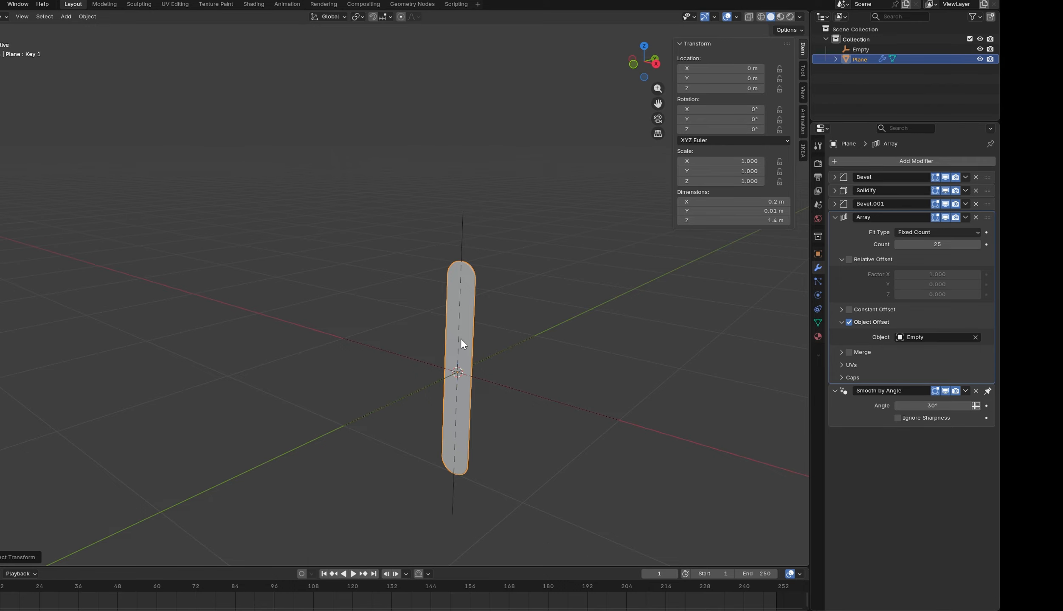
{"action": "scroll", "coordinate": [467, 297], "scroll_direction": "up", "scroll_amount": 5}
{"action": "mouse_move", "coordinate": [463, 282]}
{"action": "middle_mouse_down"}
{"action": "mouse_move", "coordinate": [397, 352]}
{"action": "mouse_move", "coordinate": [237, 298]}
{"action": "mouse_move", "coordinate": [468, 277]}
{"action": "middle_mouse_up"}
{"action": "scroll", "coordinate": [470, 281], "scroll_direction": "down", "scroll_amount": 4}
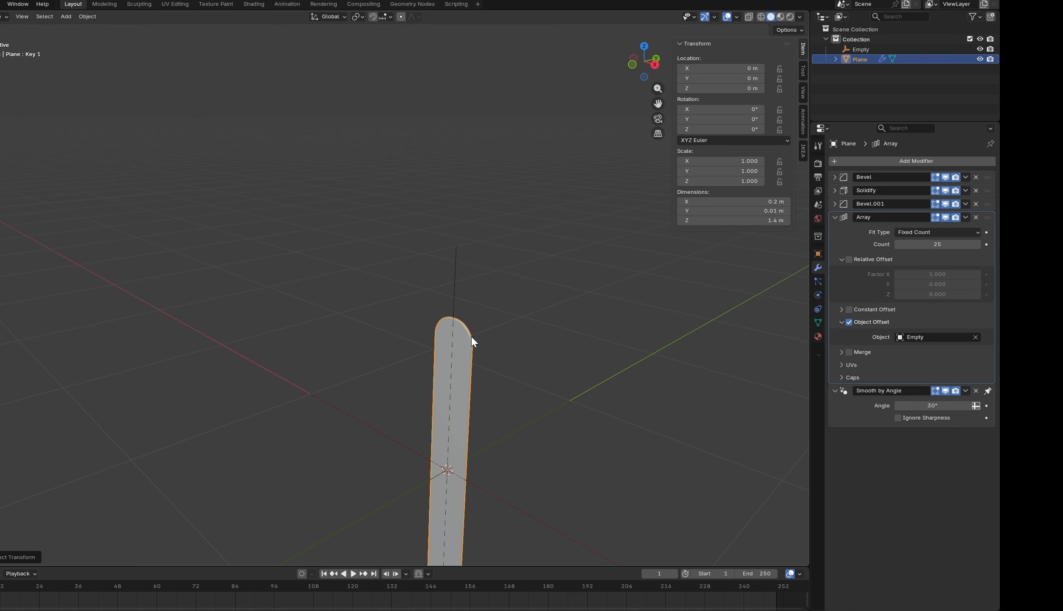
Move the plain-axes empty to -0.02 m on Y to spread the arrayed sticks apart
{"action": "middle_click_drag", "start_coordinate": [473, 380], "coordinate": [475, 207], "text": "shift"}
{"action": "scroll", "coordinate": [475, 206], "scroll_direction": "down", "scroll_amount": 2}
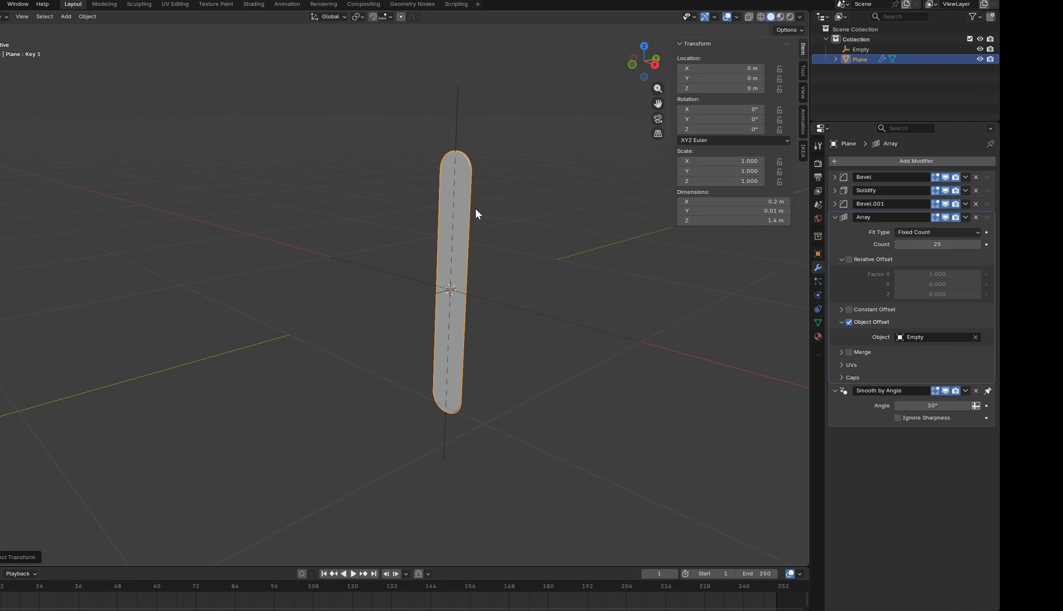
{"action": "left_click", "coordinate": [526, 294]}
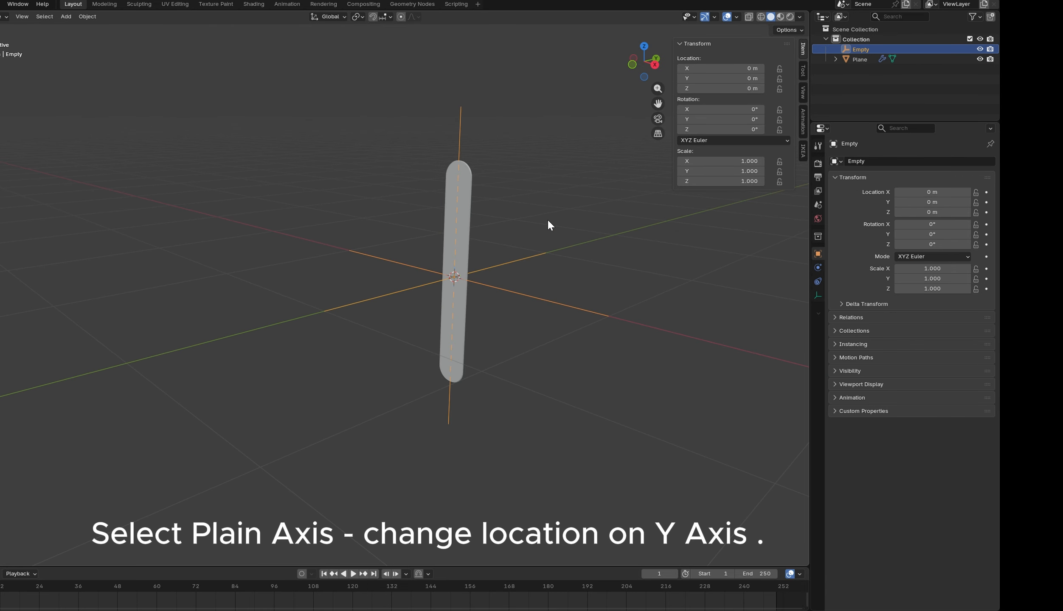
{"action": "left_click_drag", "start_coordinate": [700, 78], "coordinate": [690, 79]}
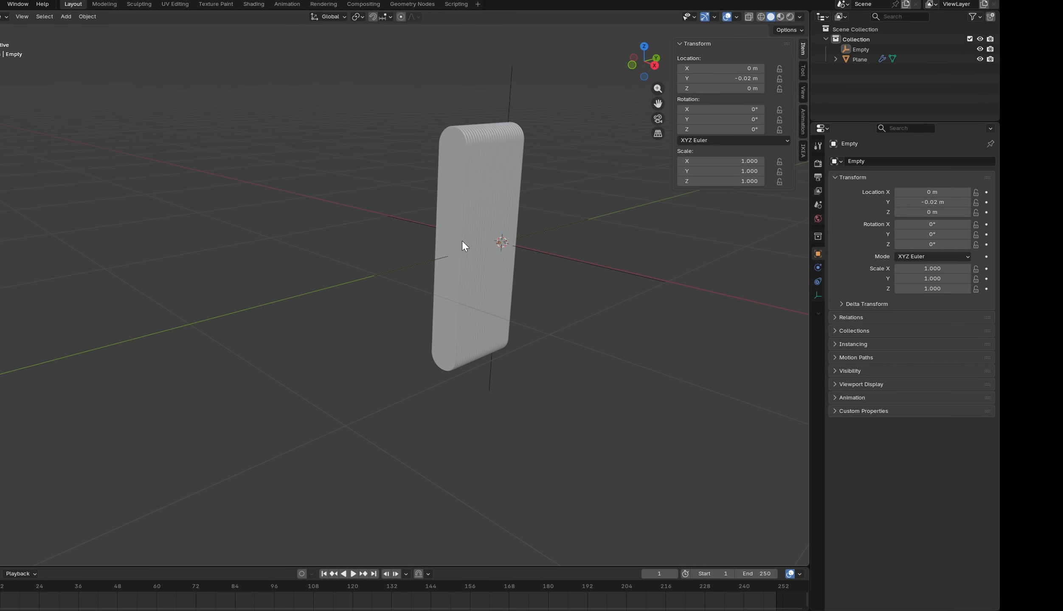
Rotate the plain-axes empty 6° about Y to fan out the arrayed sticks
{"action": "scroll", "coordinate": [462, 242], "scroll_direction": "up", "scroll_amount": 3}
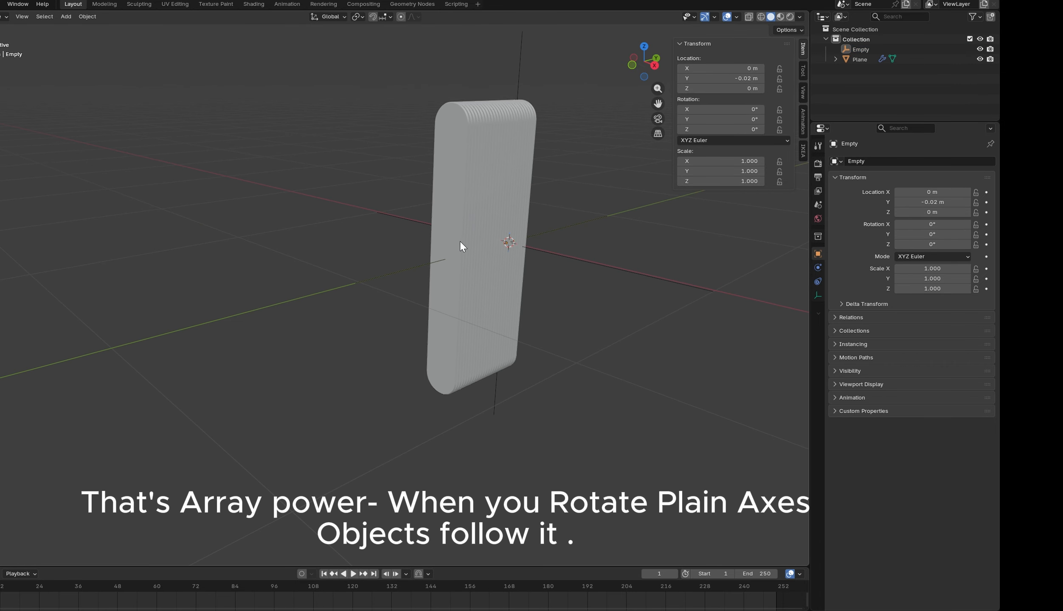
{"action": "middle_click_drag", "start_coordinate": [461, 238], "coordinate": [576, 199]}
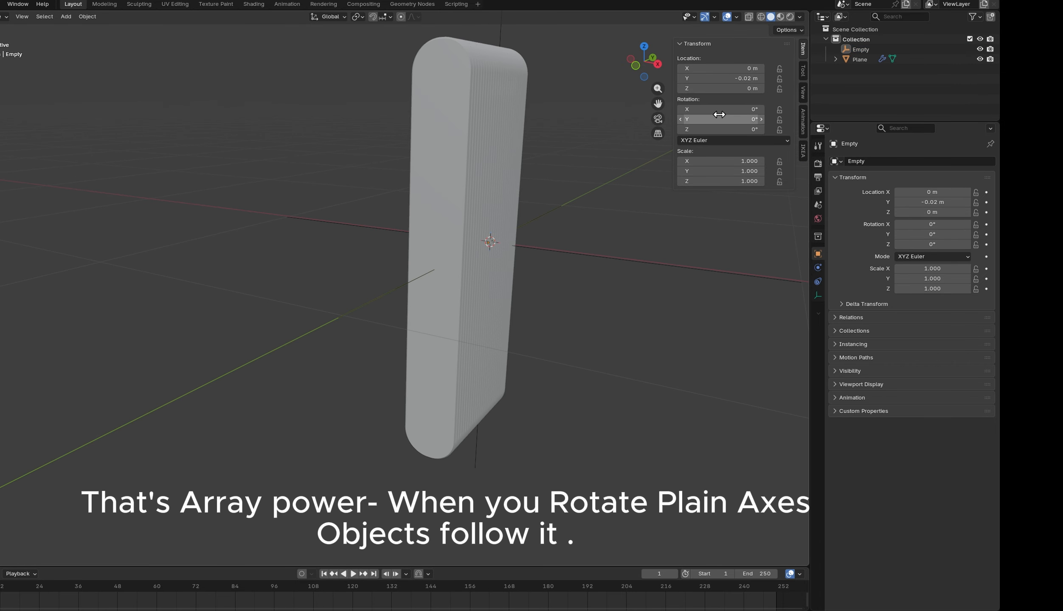
{"action": "left_click", "coordinate": [586, 249]}
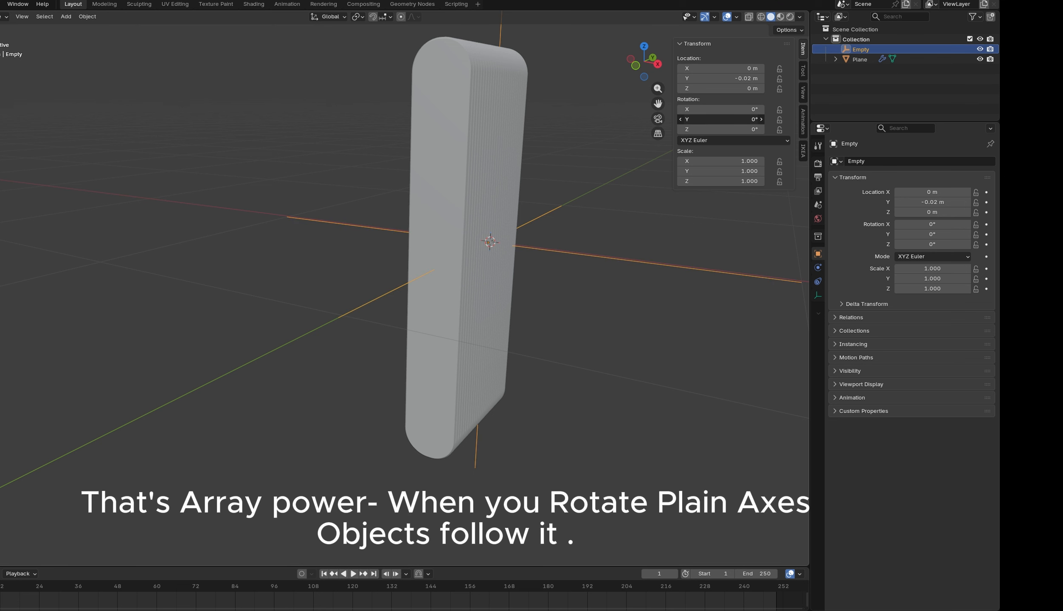
{"action": "left_click_drag", "start_coordinate": [722, 119], "coordinate": [743, 119]}
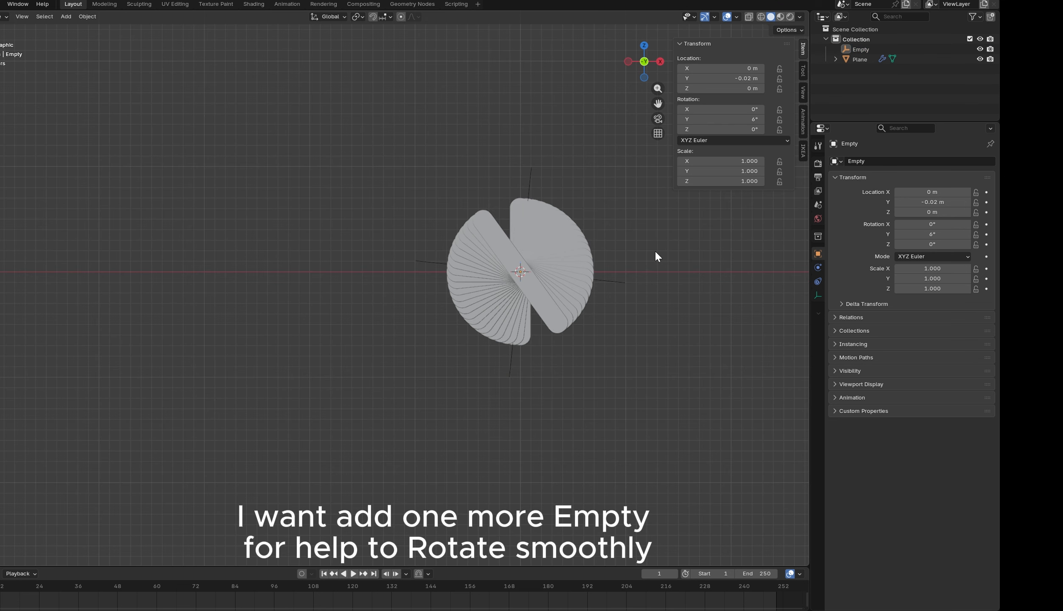
Add a Circle empty at the world origin around the fanned sticks
{"action": "middle_click_drag", "start_coordinate": [622, 254], "coordinate": [575, 280]}
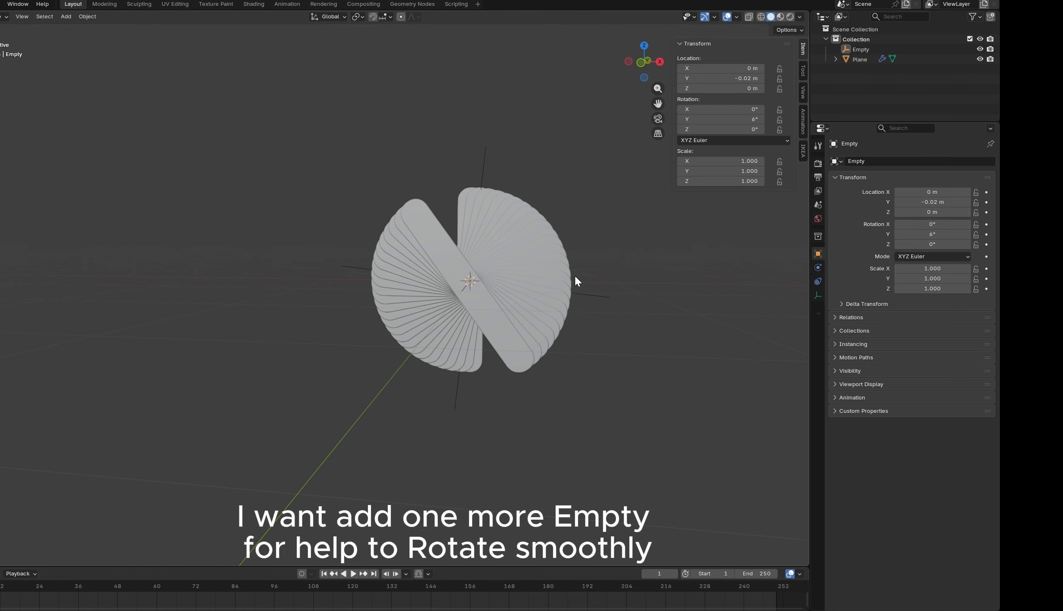
{"action": "key", "text": "shift+a"}
{"action": "mouse_move", "coordinate": [575, 276]}
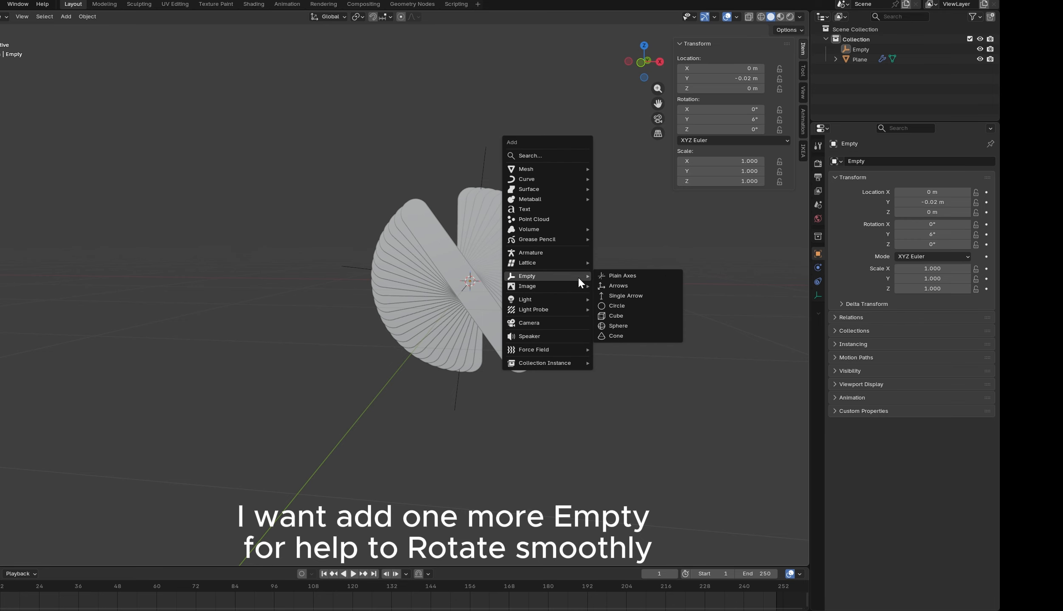
{"action": "left_click", "coordinate": [624, 306]}
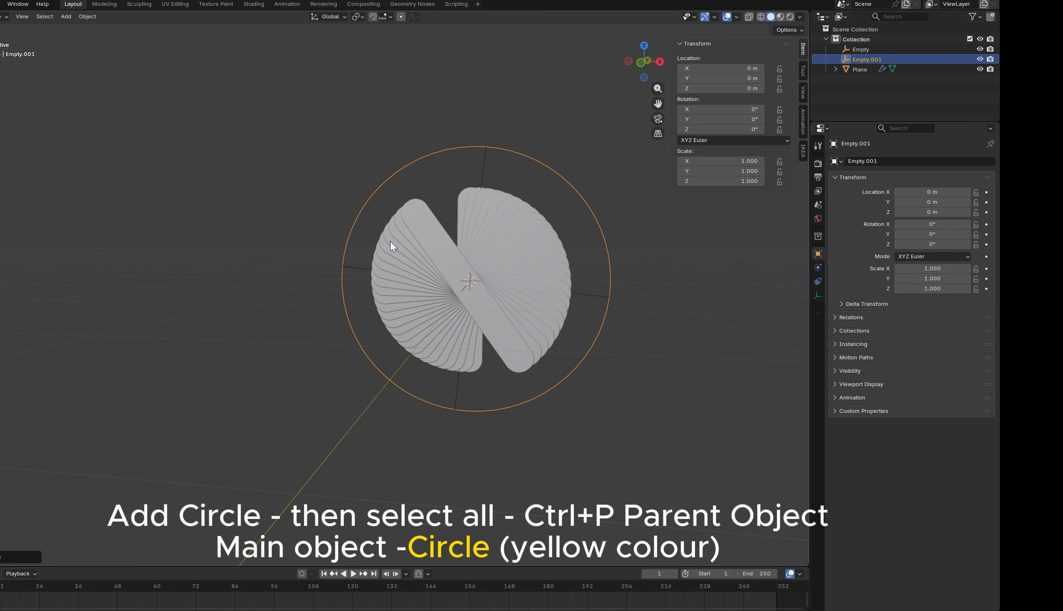
Parent the stick and the plain-axes empty to the circle empty using the Object option
{"action": "left_click", "coordinate": [495, 238]}
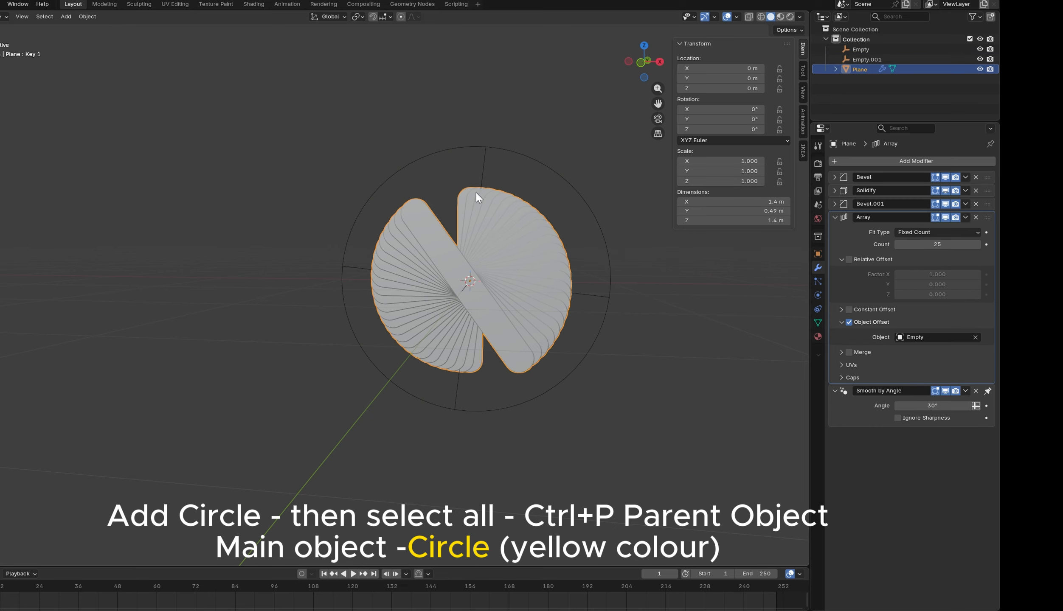
{"action": "left_click", "coordinate": [481, 179]}
{"action": "key", "text": "a"}
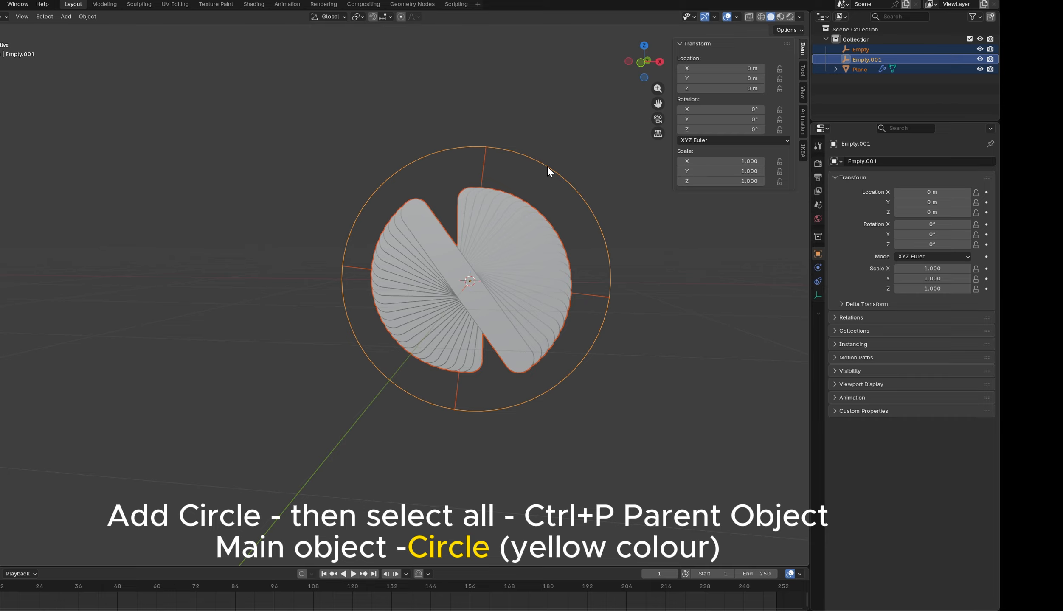
{"action": "key", "text": "ctrl+p"}
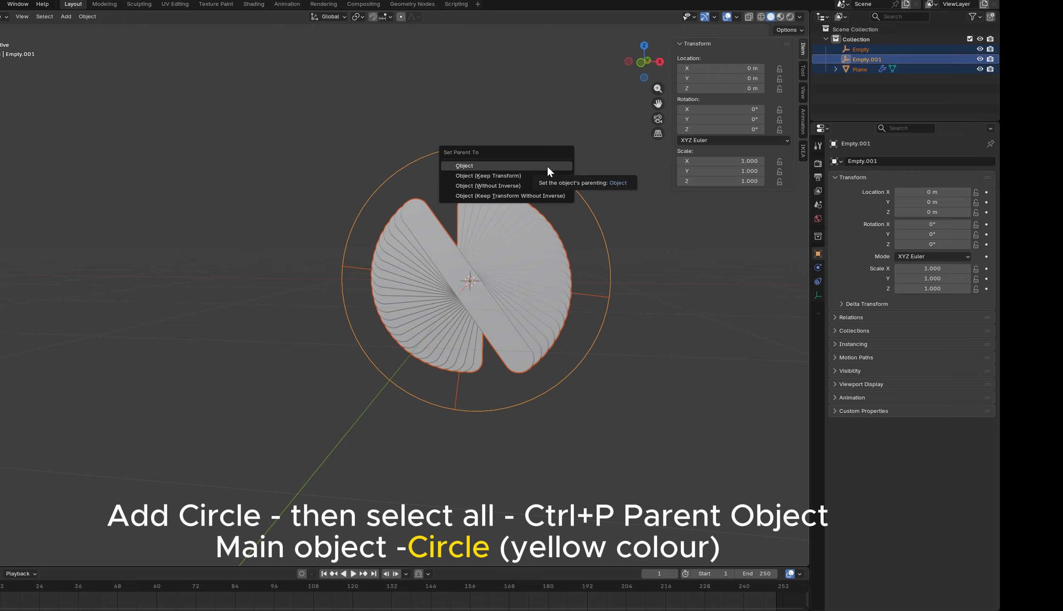
{"action": "left_click", "coordinate": [548, 167]}
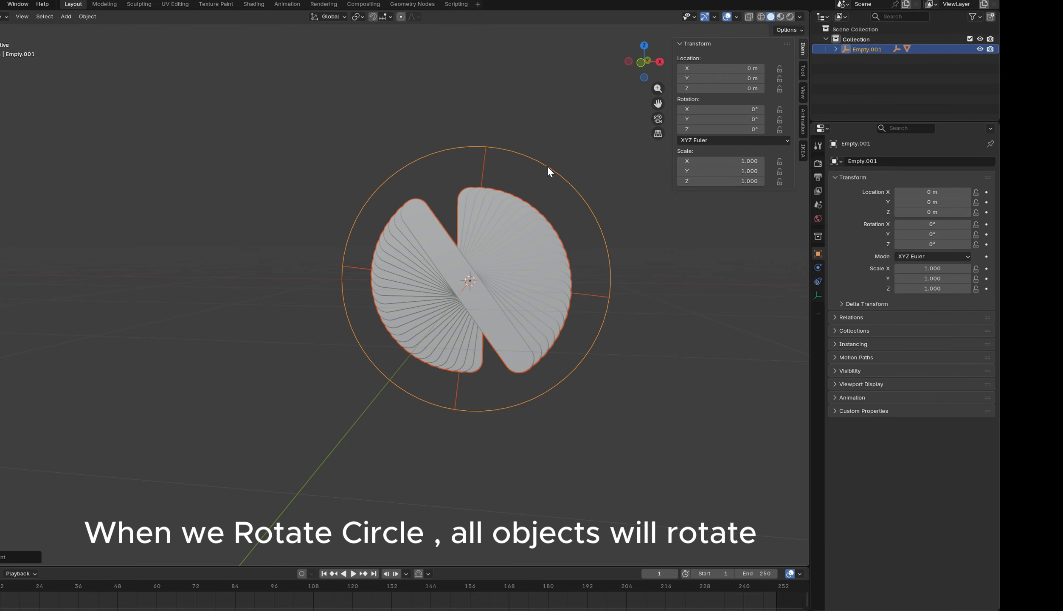
Test rotating the whole parented group by varying the circle empty's Y rotation, including setting it to 90°
{"action": "left_click", "coordinate": [588, 179]}
{"action": "left_click", "coordinate": [561, 175]}
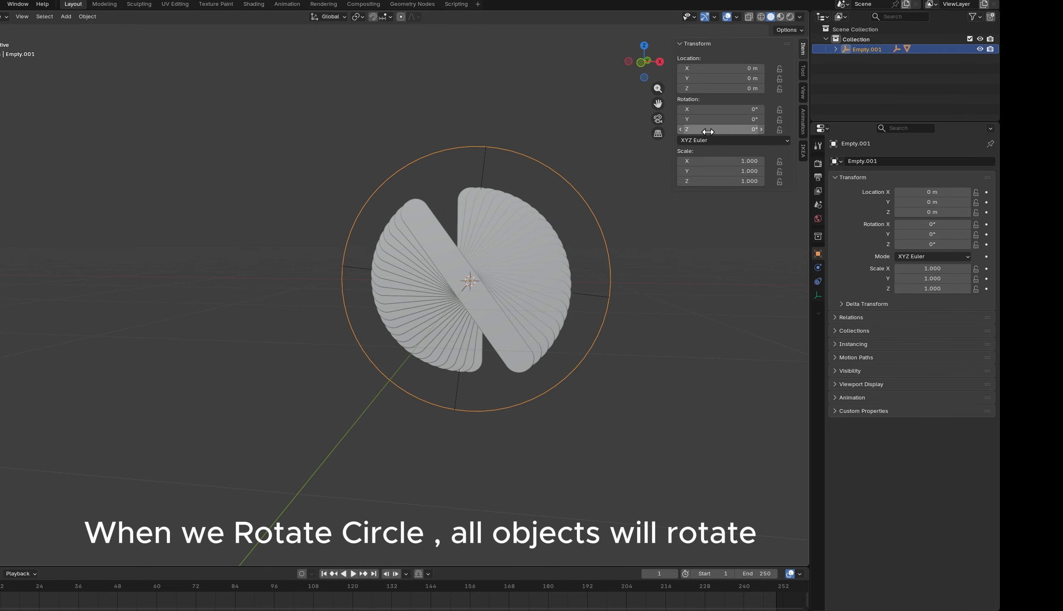
{"action": "left_click_drag", "start_coordinate": [717, 120], "coordinate": [747, 120]}
{"action": "left_click", "coordinate": [718, 120]}
{"action": "type", "text": "9"}
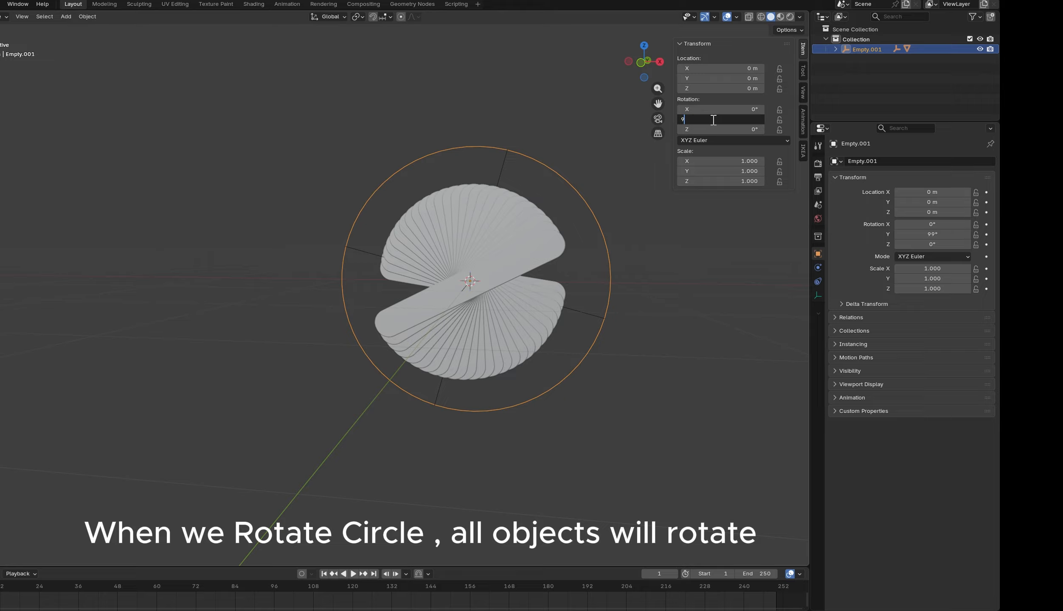
{"action": "type", "text": "0"}
{"action": "key", "text": "Return"}
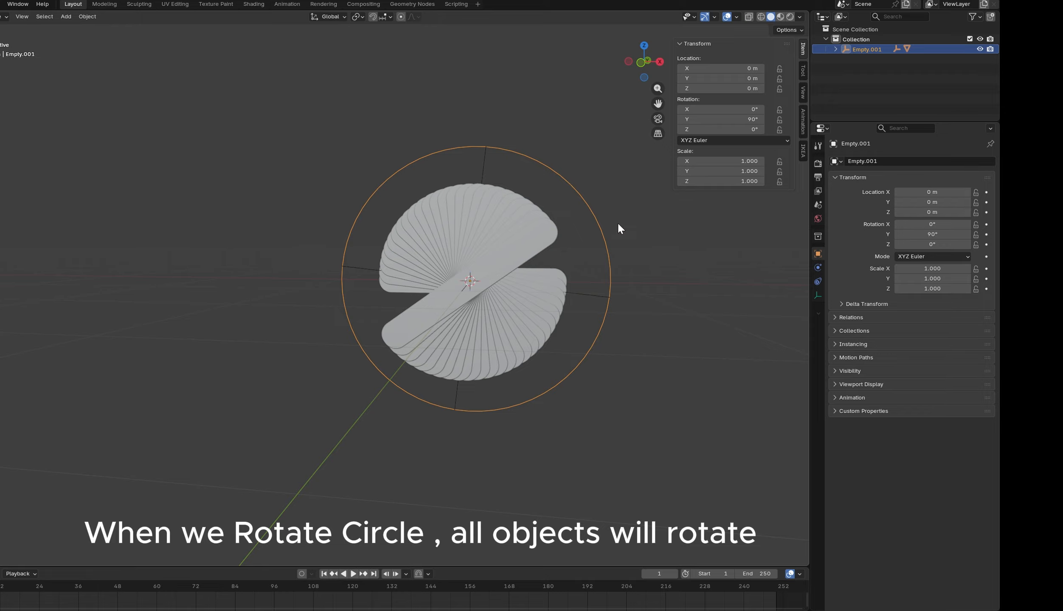
{"action": "mouse_move", "coordinate": [722, 119]}
{"action": "left_mouse_down"}
{"action": "mouse_move", "coordinate": [690, 120]}
{"action": "mouse_move", "coordinate": [732, 123]}
{"action": "left_mouse_up"}
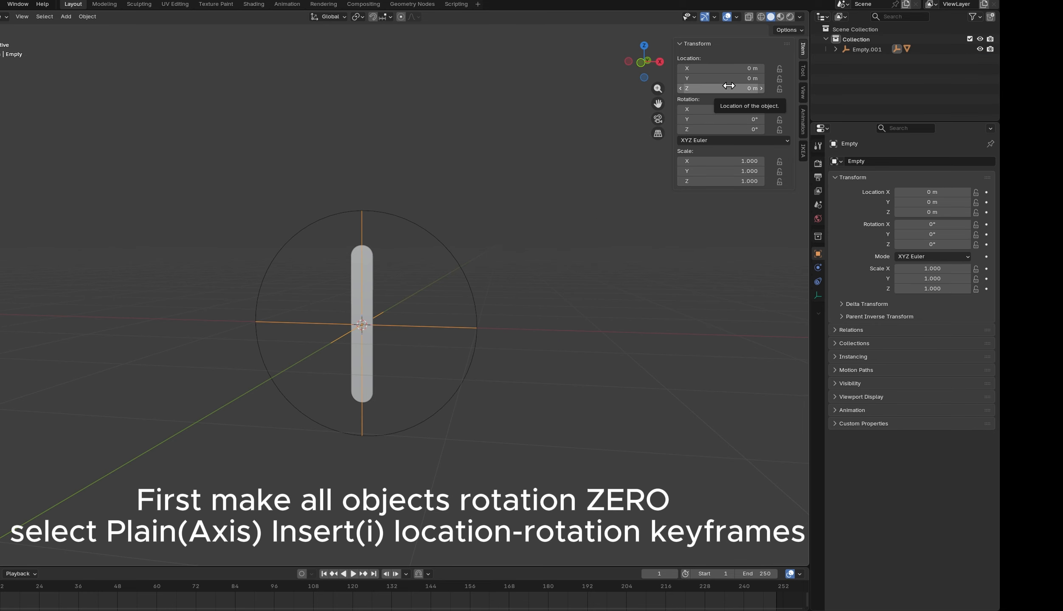
At frame 1, insert location and rotation keyframes on the plain-axes empty and a rotation keyframe on the circle empty
{"action": "key", "text": "i"}
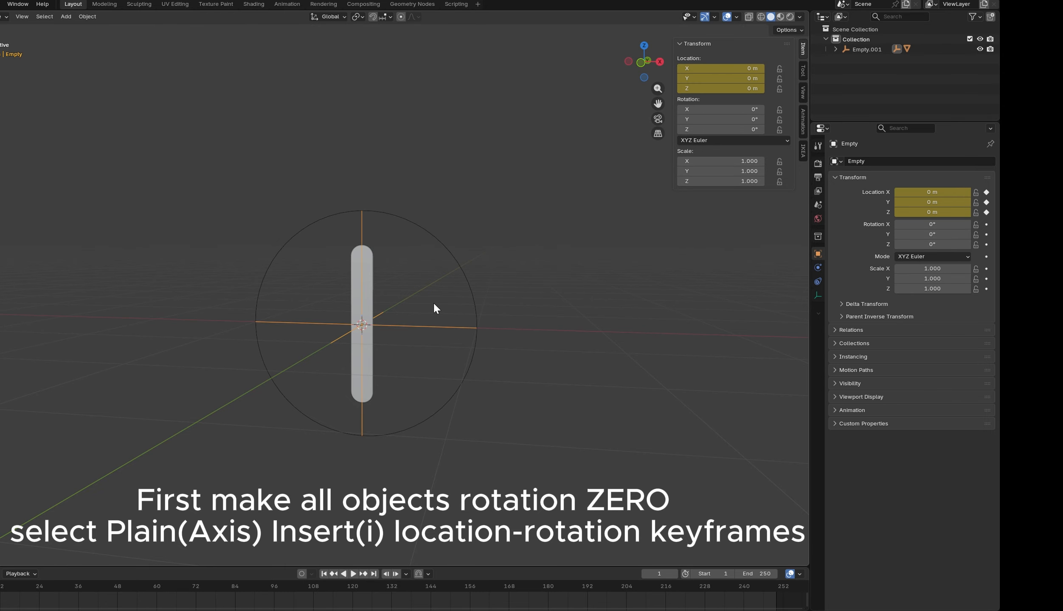
{"action": "key", "text": "i"}
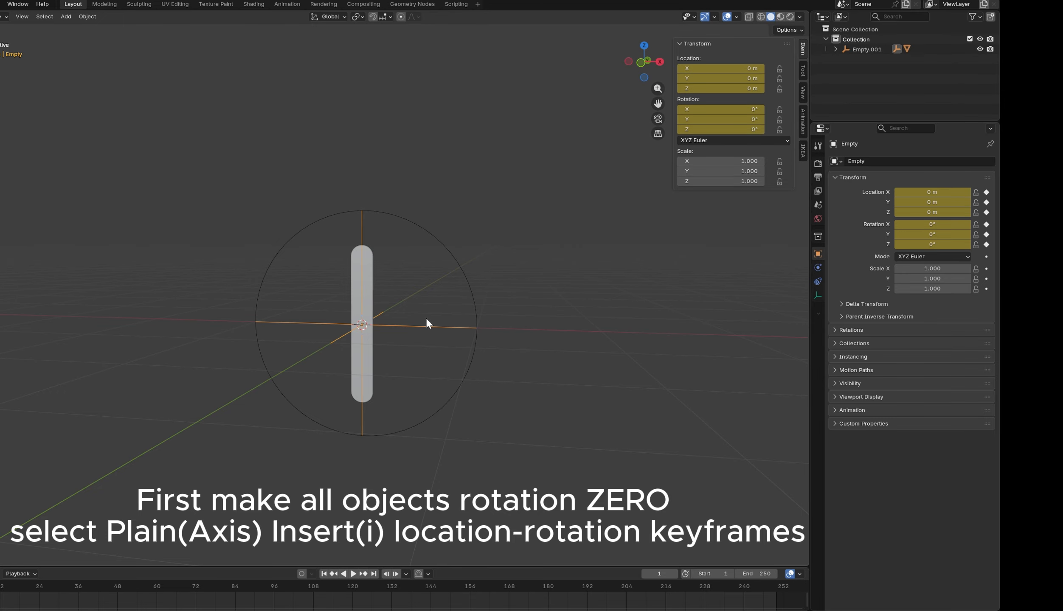
{"action": "left_click", "coordinate": [466, 276]}
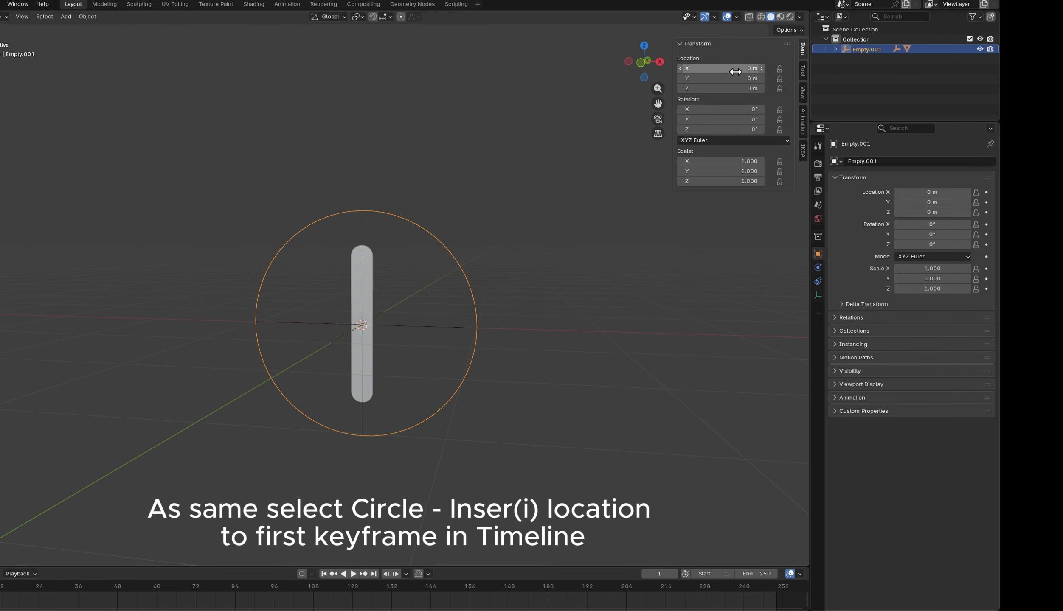
{"action": "key", "text": "i"}
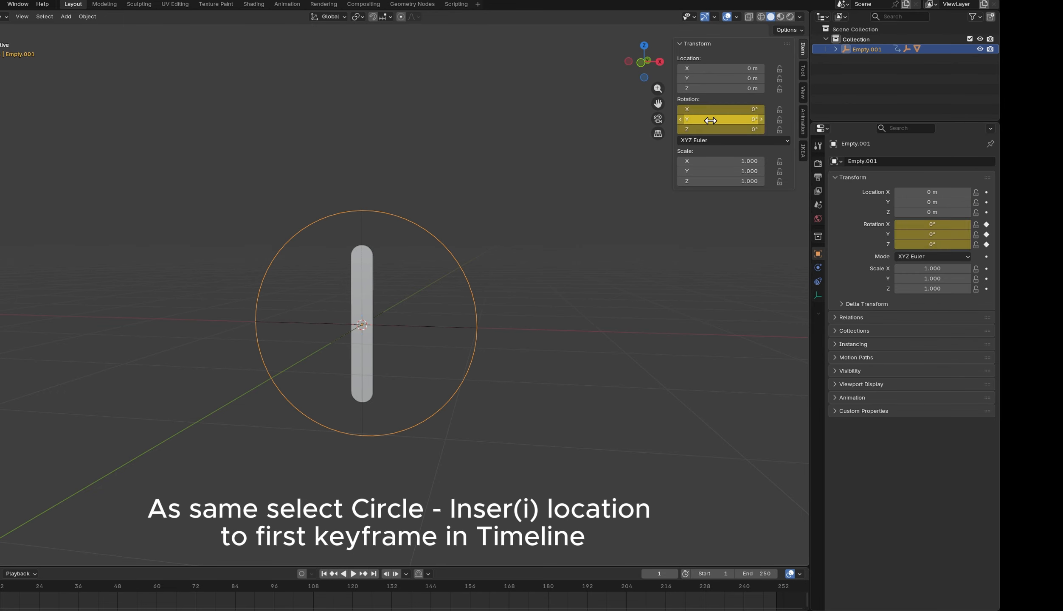
Enlarge the timeline area and set the current frame to 60
{"action": "left_click_drag", "start_coordinate": [125, 568], "coordinate": [125, 441]}
{"action": "key", "text": "space"}
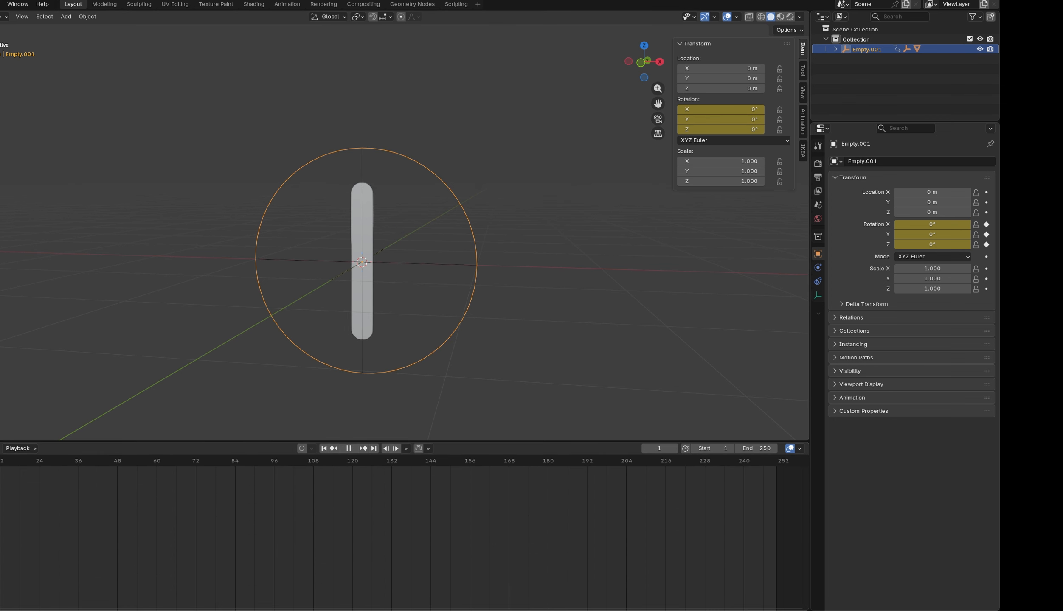
{"action": "left_click_drag", "start_coordinate": [48, 464], "coordinate": [156, 469]}
{"action": "key", "text": "space"}
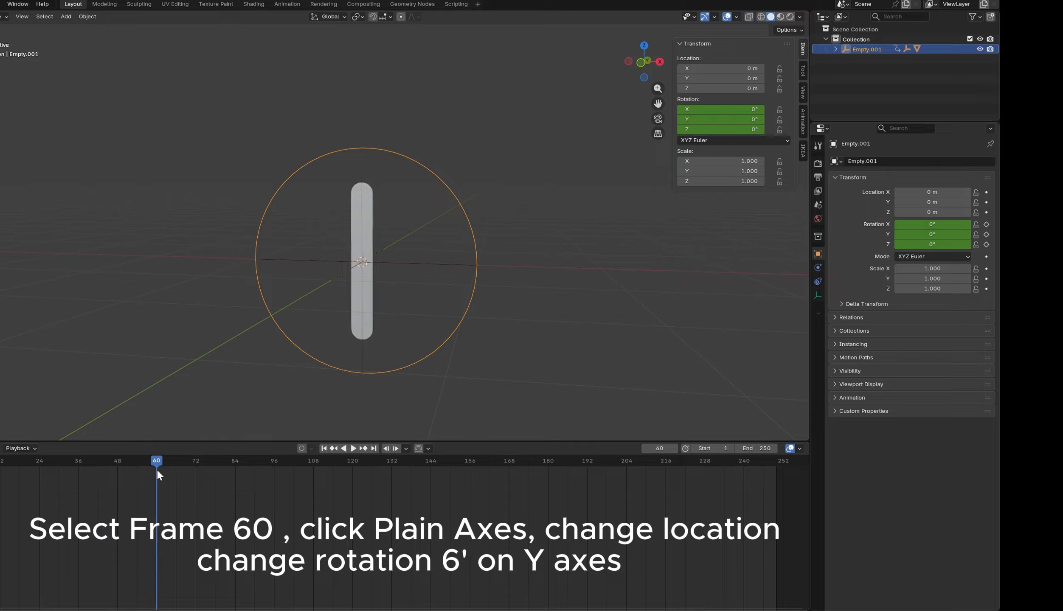
Set the plain-axes empty's Y location to -0.02 m and insert a single keyframe for it at frame 60
{"action": "left_click", "coordinate": [434, 264]}
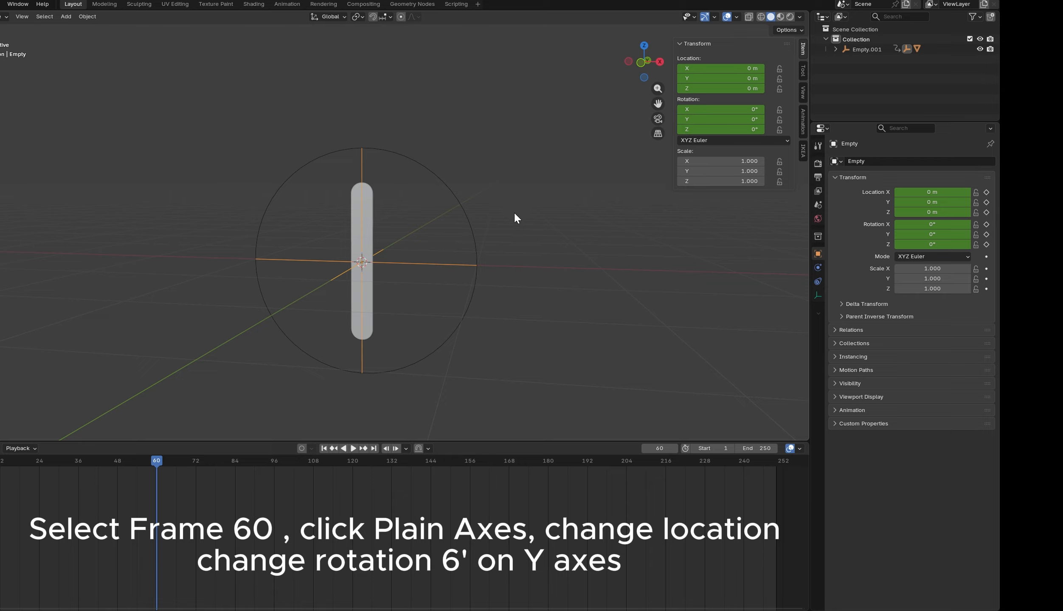
{"action": "middle_click_drag", "start_coordinate": [515, 214], "coordinate": [325, 242]}
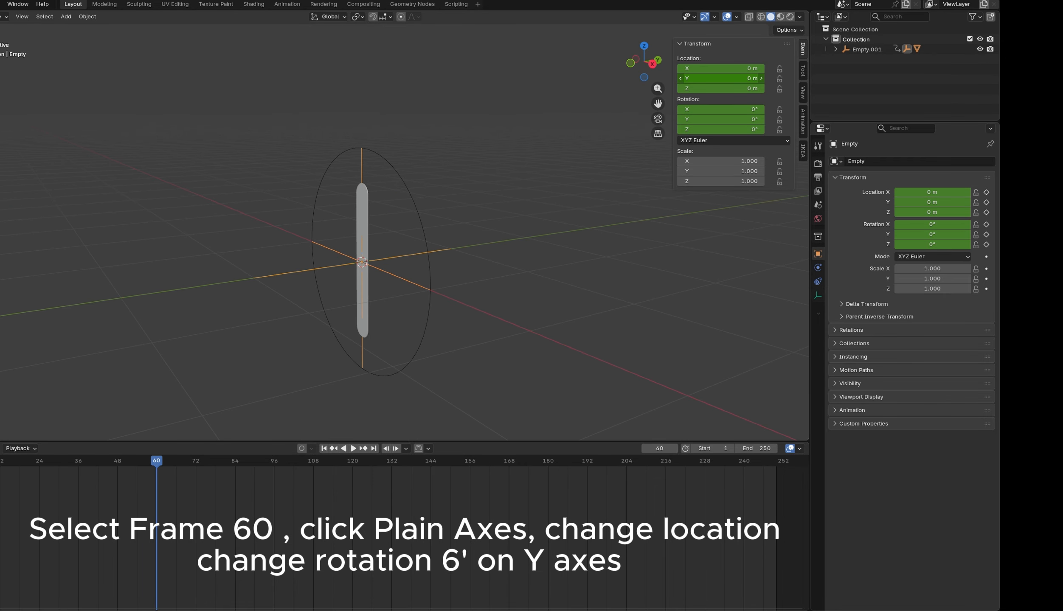
{"action": "left_click_drag", "start_coordinate": [721, 79], "coordinate": [711, 79]}
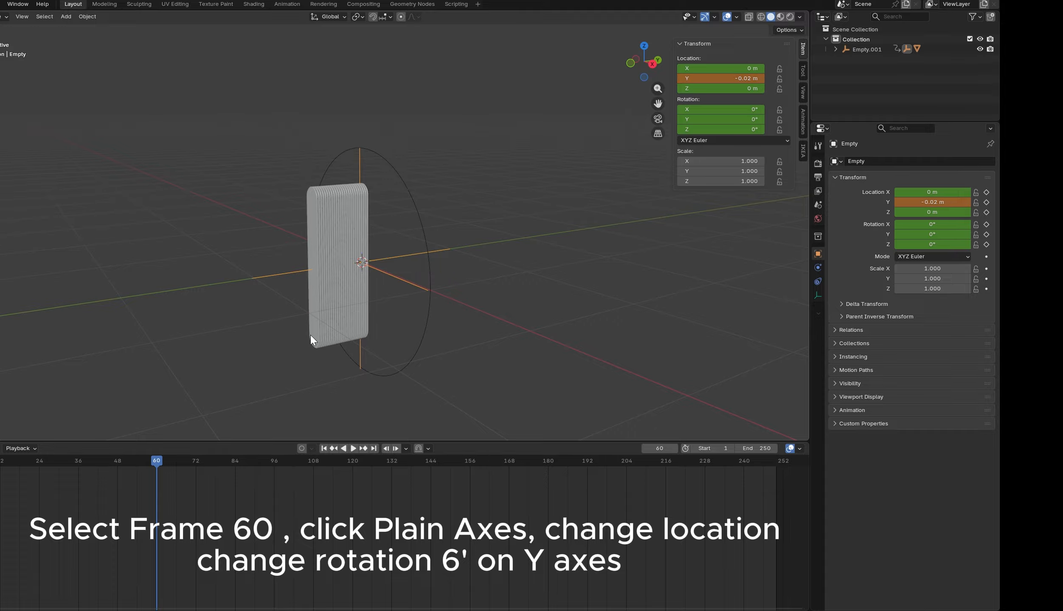
{"action": "middle_click_drag", "start_coordinate": [255, 332], "coordinate": [355, 302]}
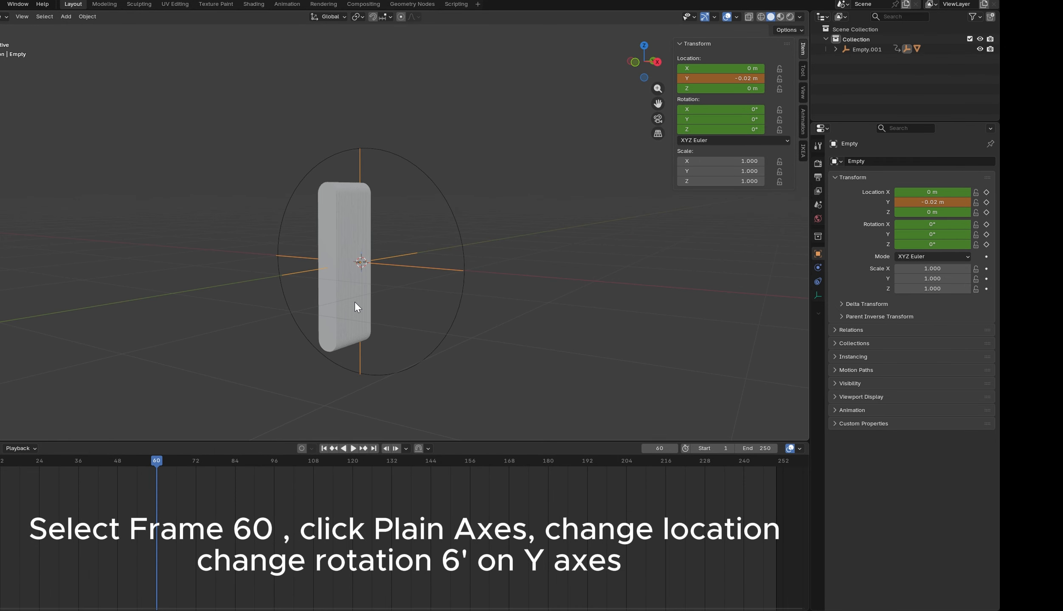
{"action": "right_click", "coordinate": [709, 78]}
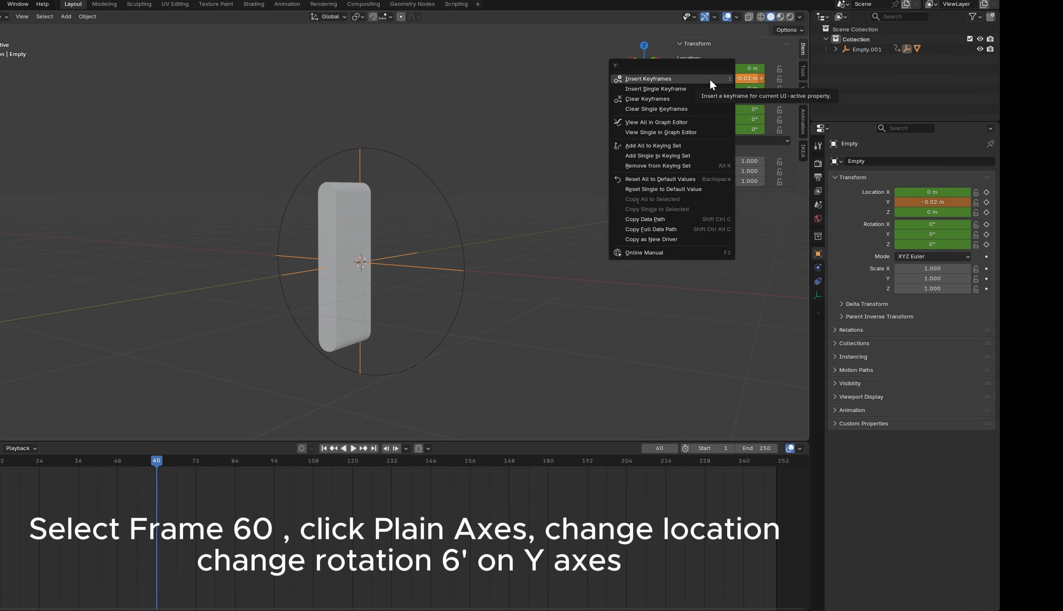
{"action": "left_click", "coordinate": [691, 90]}
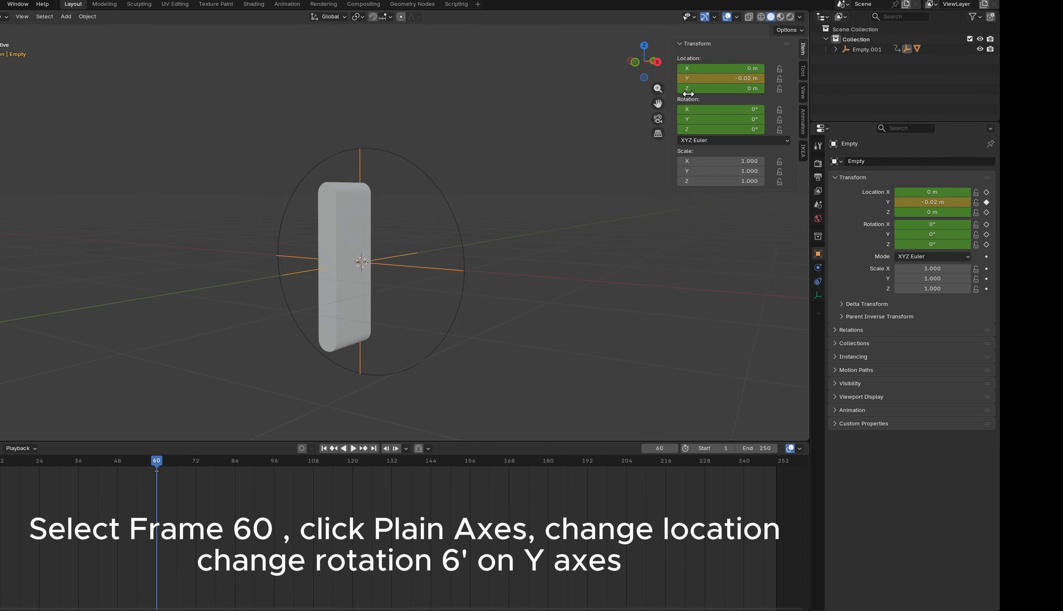
Set the plain-axes empty's Y rotation to 6° and insert a single keyframe for it at frame 60
{"action": "left_click", "coordinate": [694, 120]}
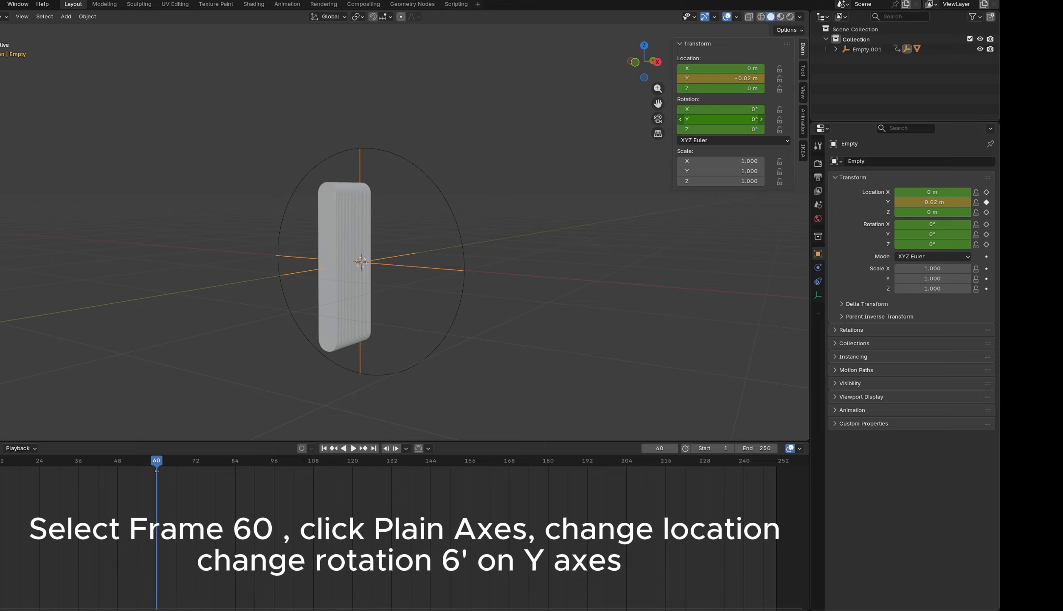
{"action": "left_click", "coordinate": [696, 120]}
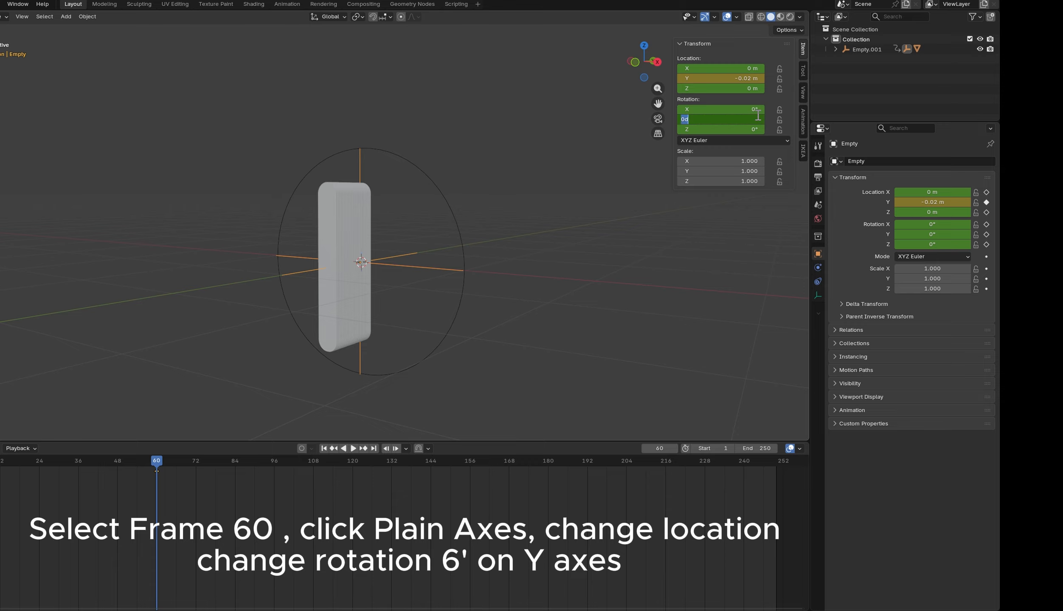
{"action": "type", "text": "6"}
{"action": "key", "text": "Return"}
{"action": "middle_click_drag", "start_coordinate": [350, 211], "coordinate": [455, 176]}
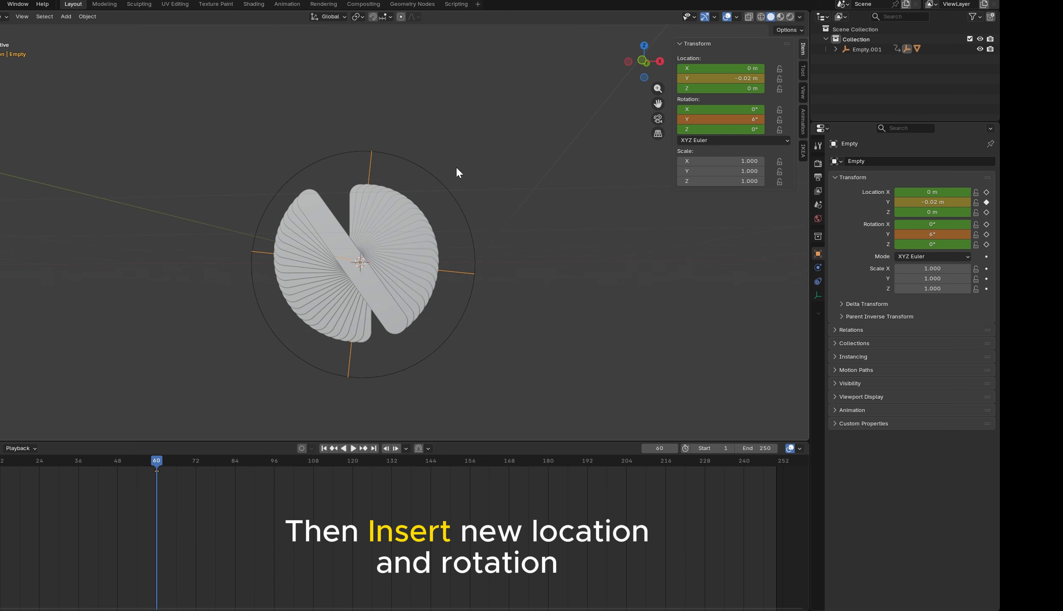
{"action": "key", "text": "KP_1"}
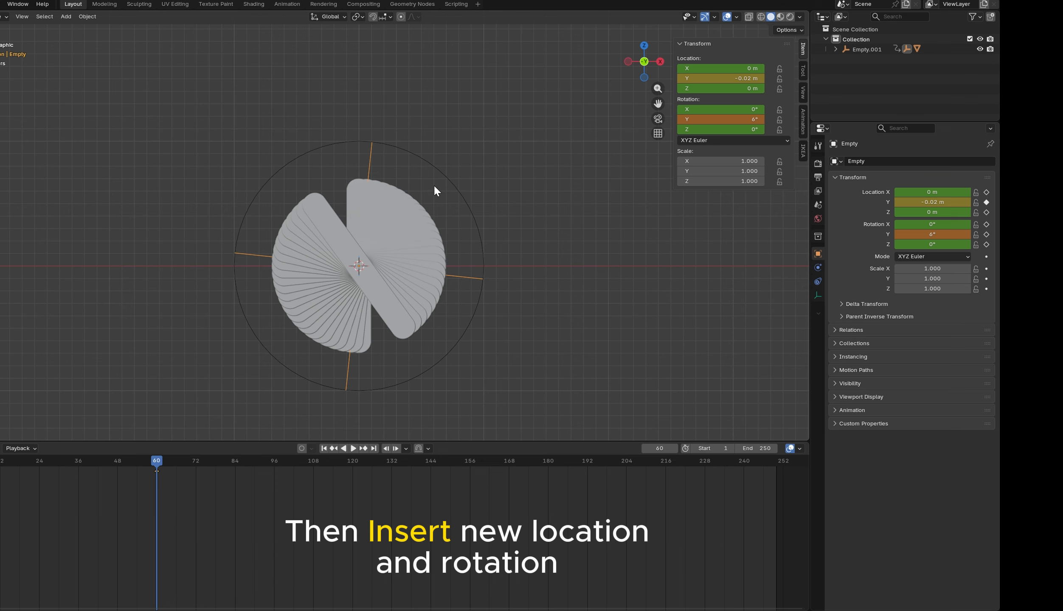
{"action": "right_click", "coordinate": [736, 119]}
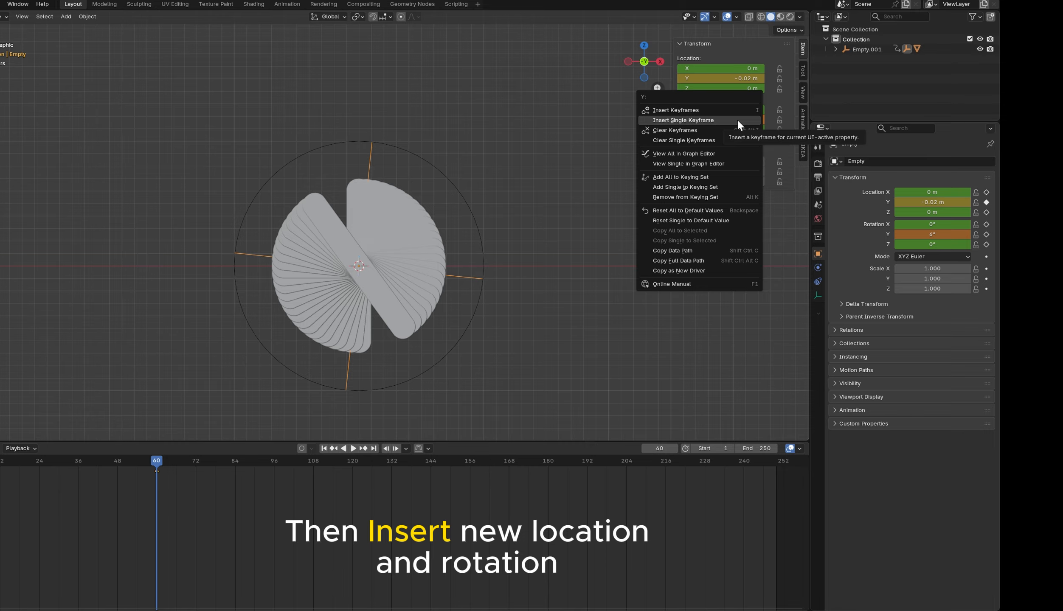
{"action": "left_click", "coordinate": [737, 119]}
Set the circle empty's Y rotation to 90° and insert a single keyframe for it at frame 60
{"action": "left_click", "coordinate": [429, 164]}
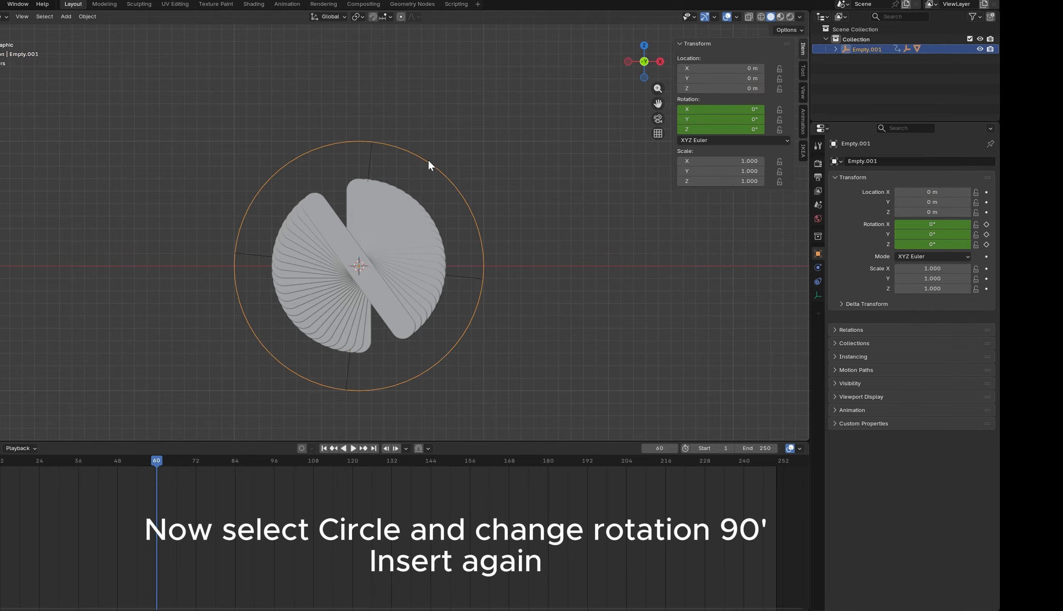
{"action": "left_click_drag", "start_coordinate": [722, 119], "coordinate": [748, 120]}
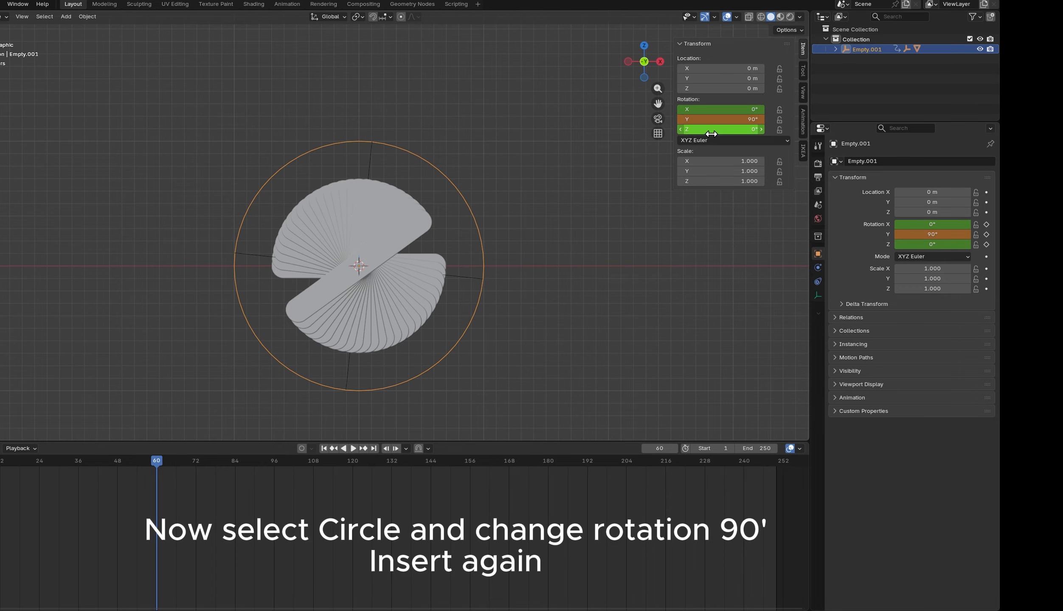
{"action": "right_click", "coordinate": [723, 120]}
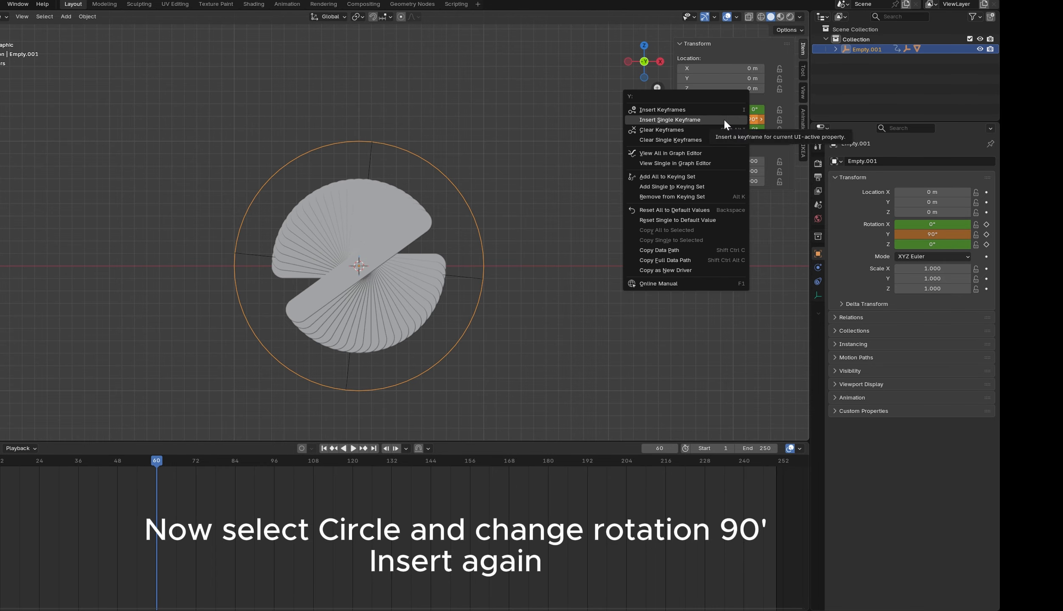
{"action": "left_click", "coordinate": [723, 119]}
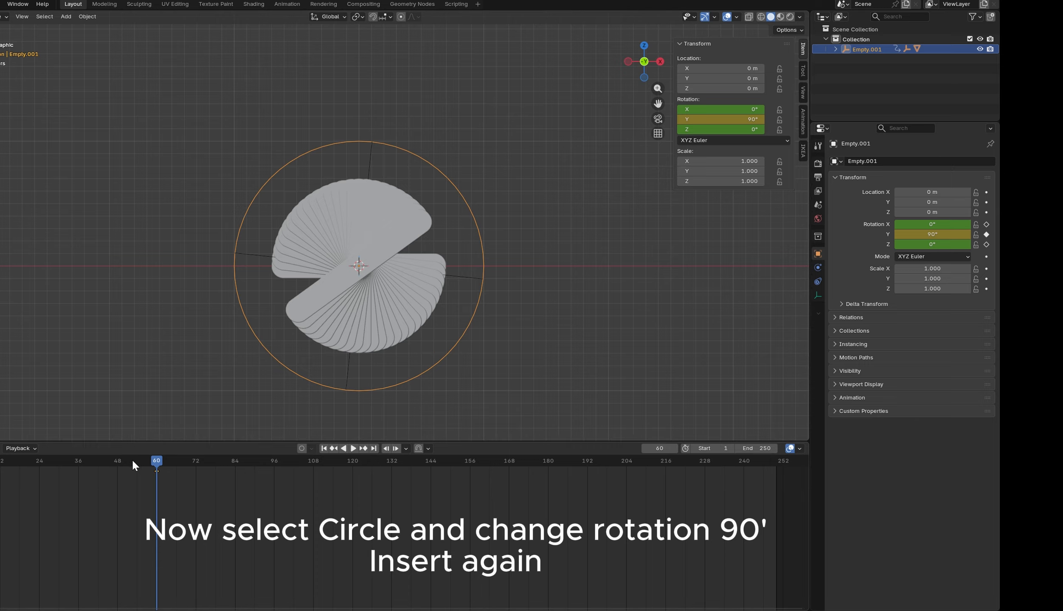
Return to the start of the timeline and play back the fanning and rotating animation
{"action": "key", "text": "space"}
{"action": "left_click_drag", "start_coordinate": [157, 458], "coordinate": [0, 468]}
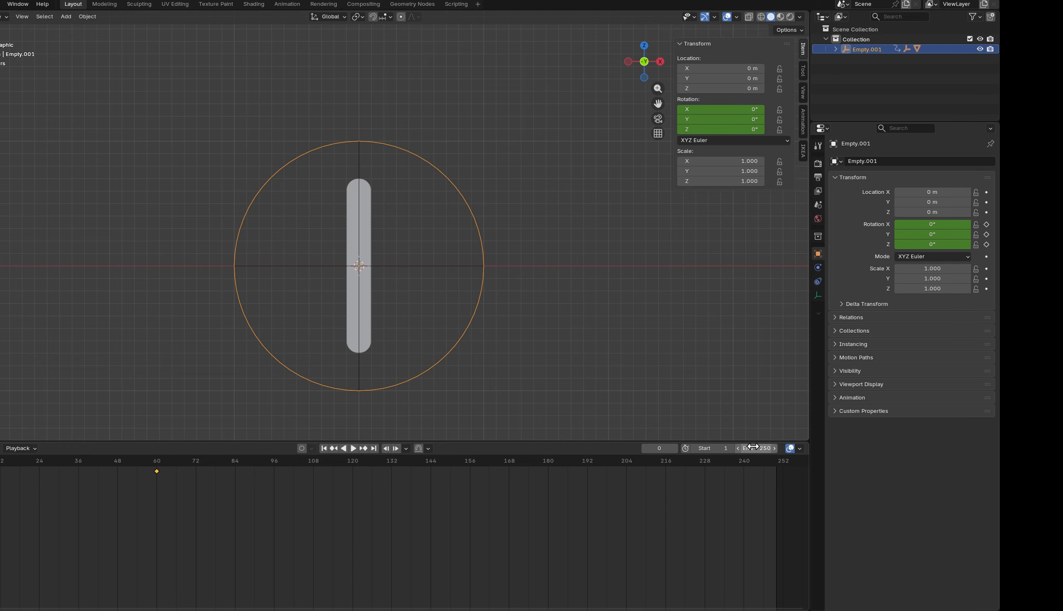
{"action": "left_click", "coordinate": [504, 301]}
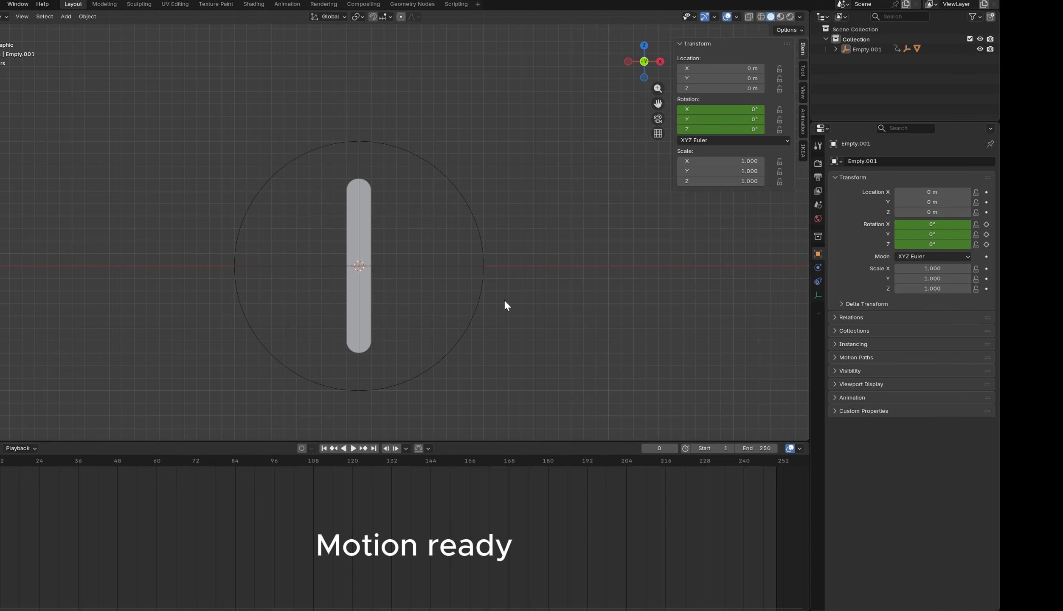
{"action": "middle_click_drag", "start_coordinate": [507, 301], "coordinate": [454, 285]}
{"action": "key", "text": "space"}
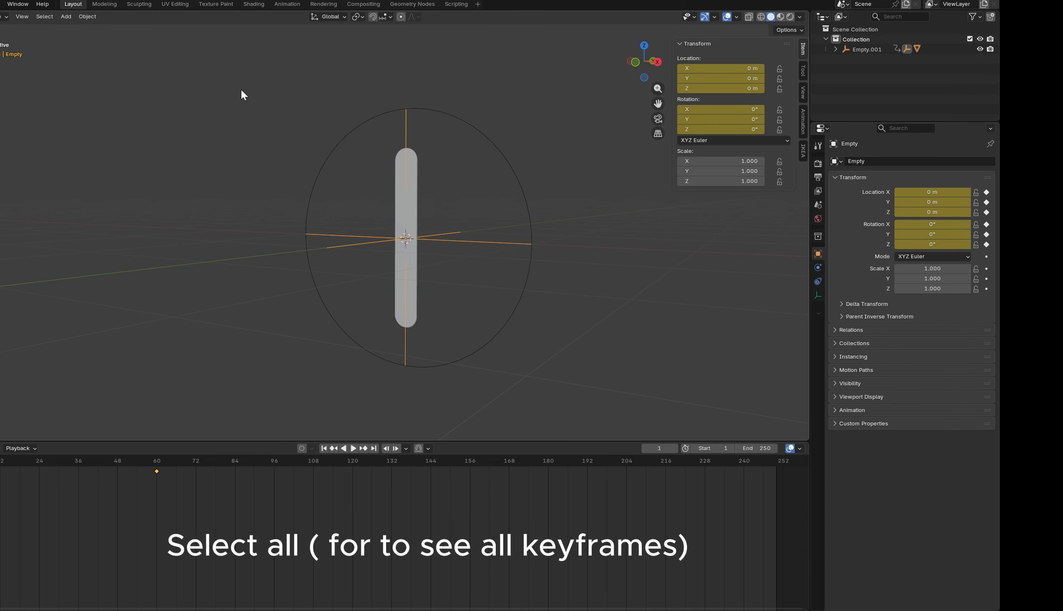
Select all the objects and shift all their keyframes later so that the first ones start at about frame 12
{"action": "left_click_drag", "start_coordinate": [240, 88], "coordinate": [638, 387]}
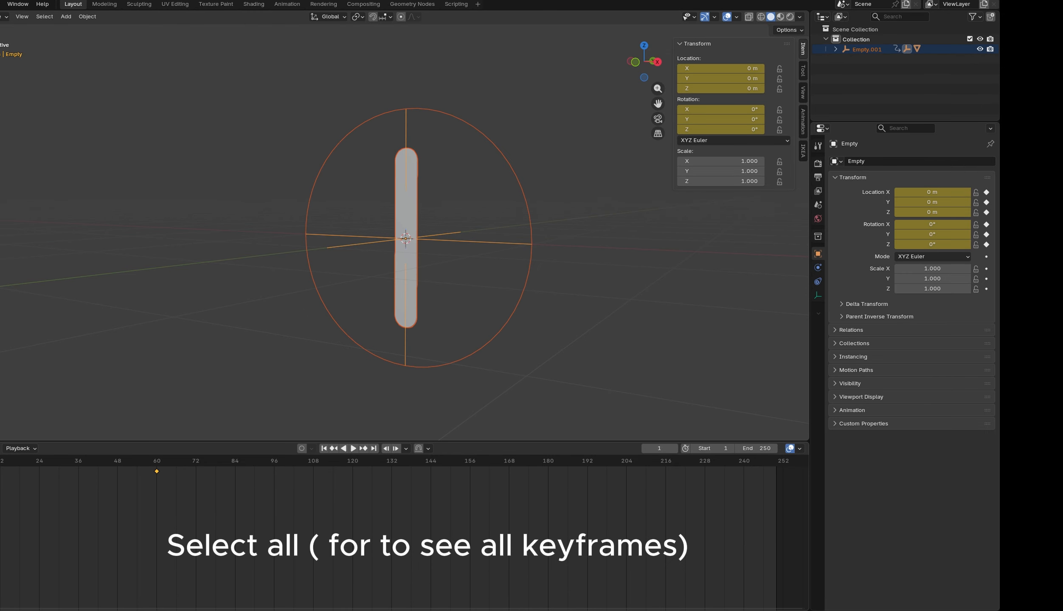
{"action": "left_click", "coordinate": [0, 448]}
{"action": "middle_click_drag", "start_coordinate": [238, 522], "coordinate": [395, 522]}
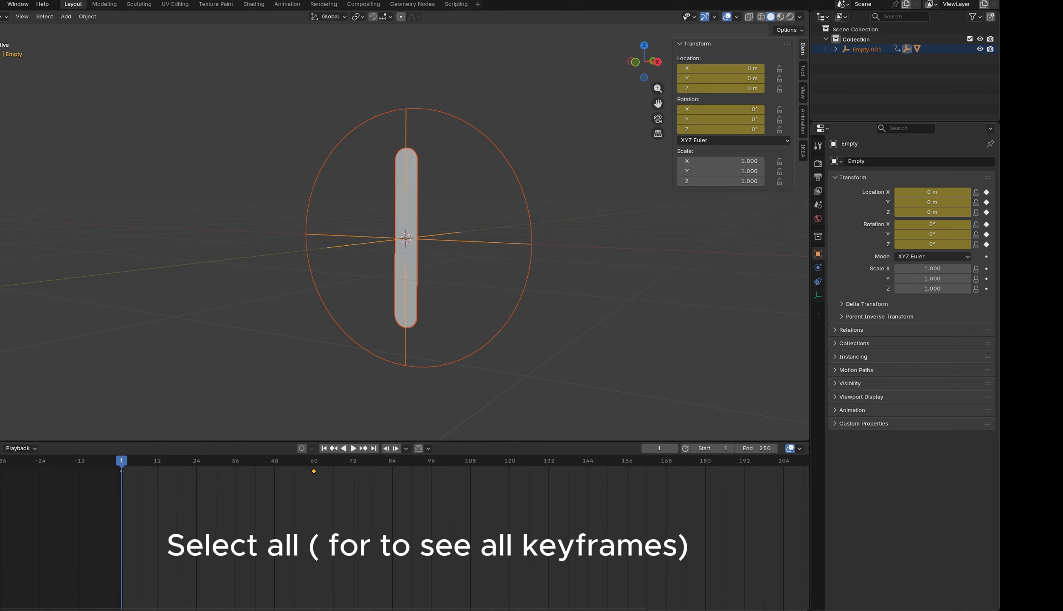
{"action": "left_click", "coordinate": [0, 472]}
{"action": "left_click", "coordinate": [0, 472]}
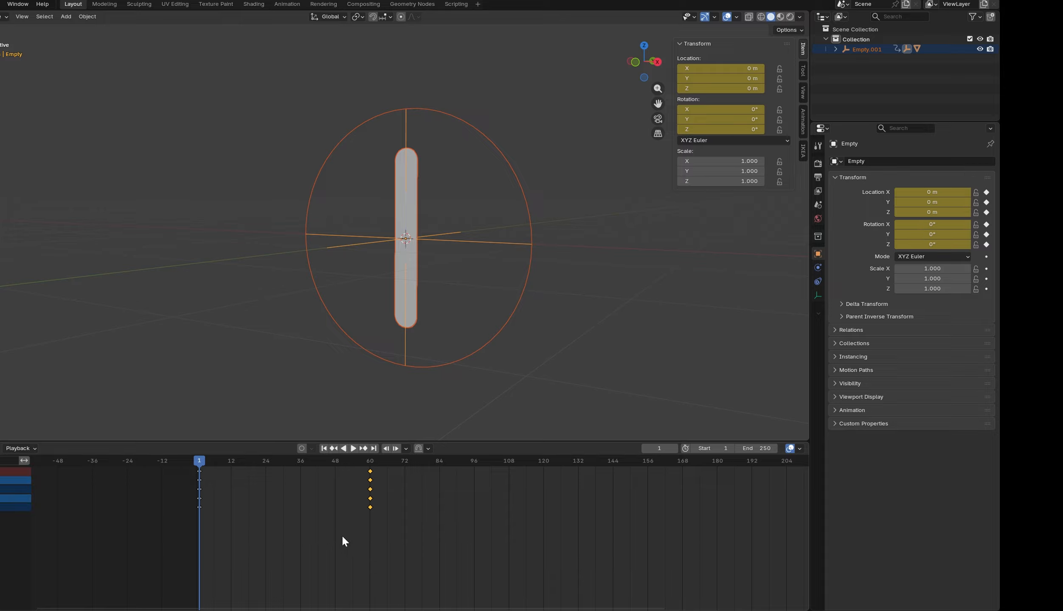
{"action": "left_click_drag", "start_coordinate": [409, 530], "coordinate": [171, 468]}
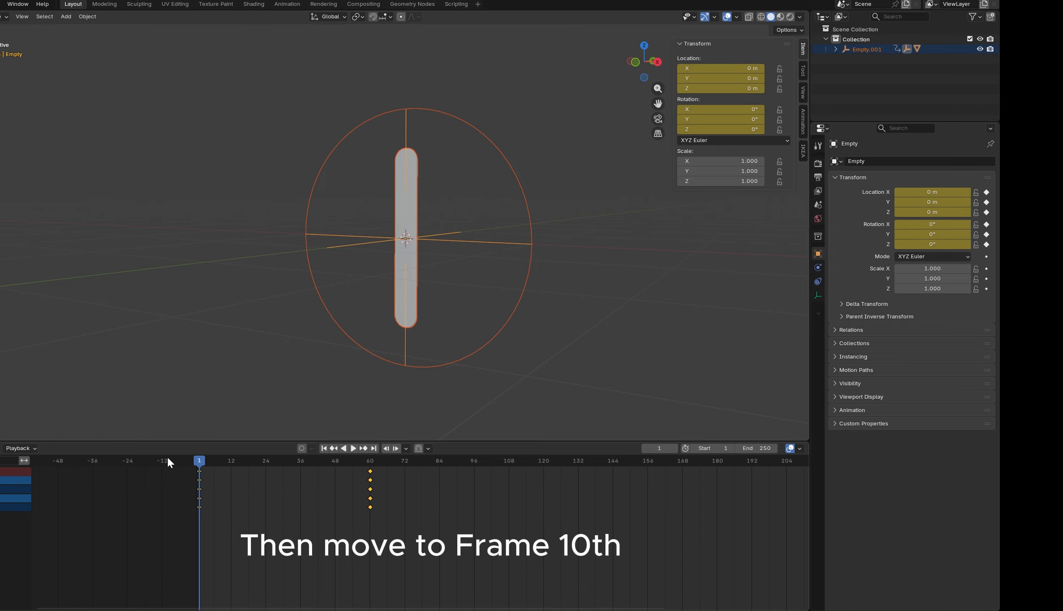
{"action": "key", "text": "g"}
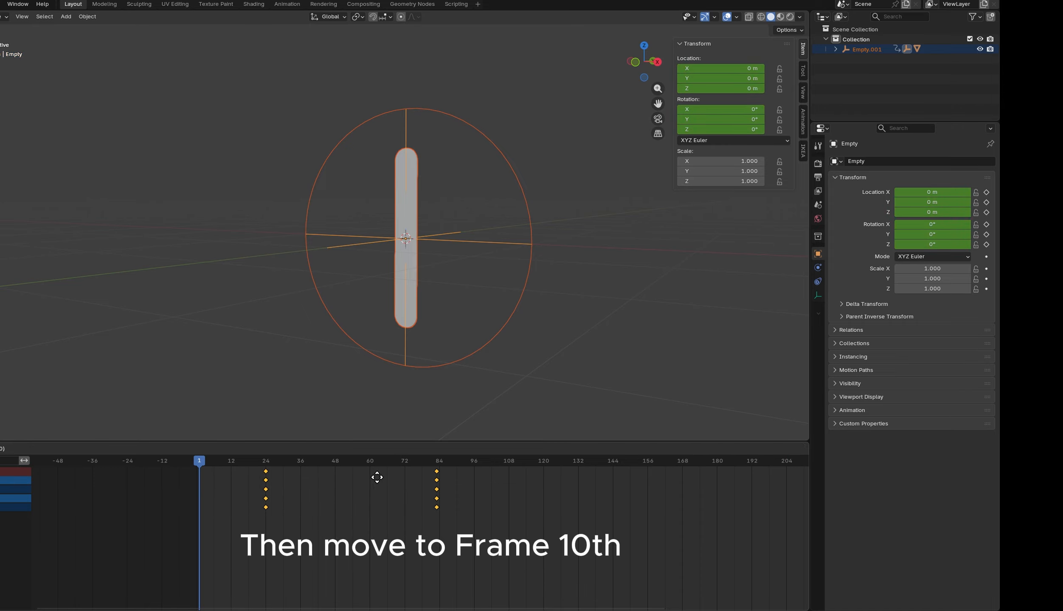
{"action": "left_click", "coordinate": [343, 481]}
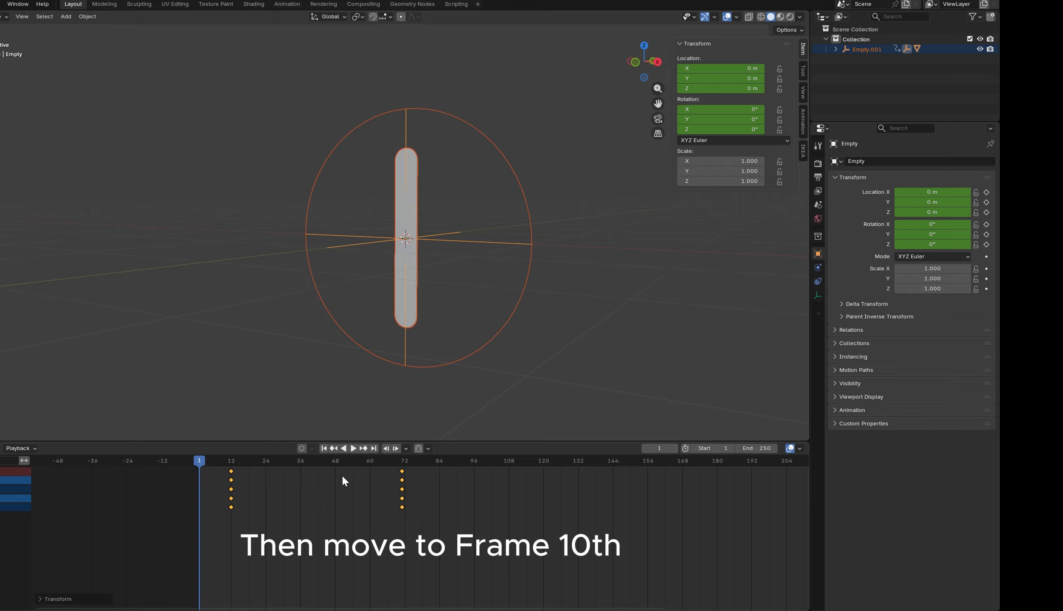
{"action": "scroll", "coordinate": [380, 551], "scroll_direction": "left", "scroll_amount": 3, "text": "ctrl"}
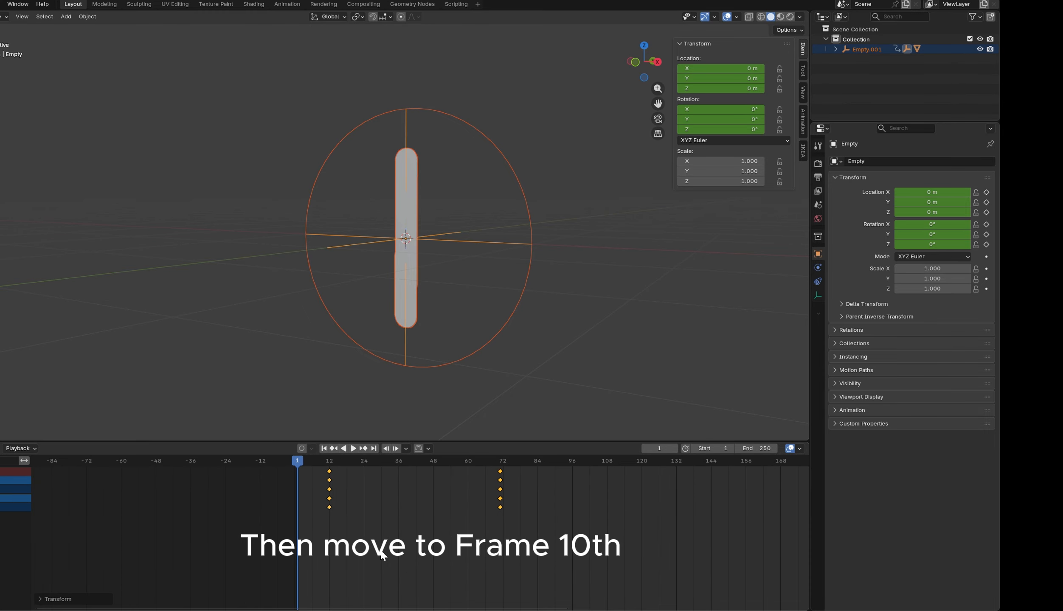
{"action": "scroll", "coordinate": [381, 552], "scroll_direction": "right", "scroll_amount": 7, "text": "ctrl"}
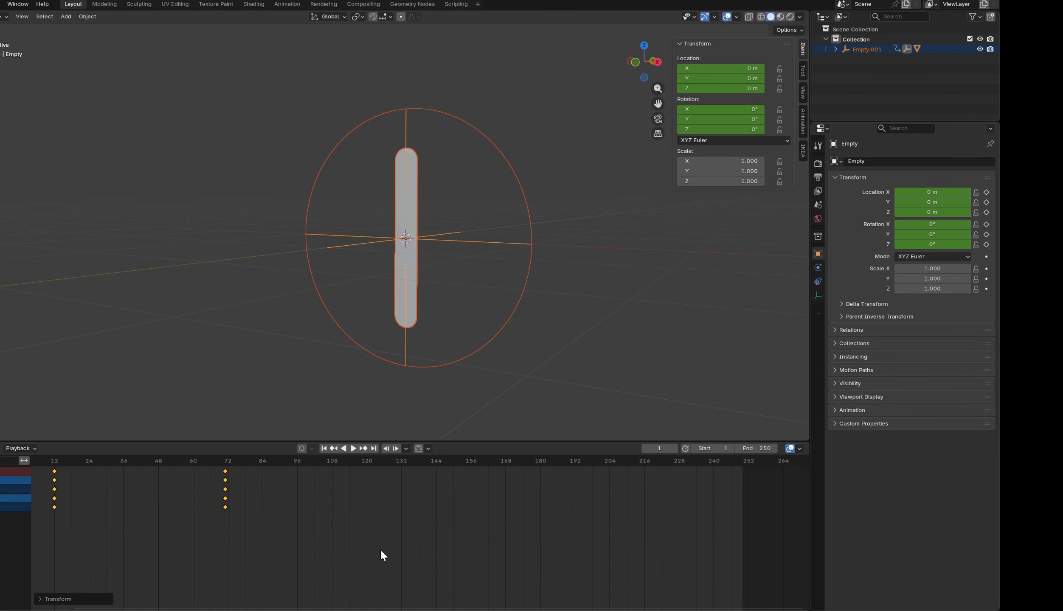
{"action": "left_click", "coordinate": [155, 370]}
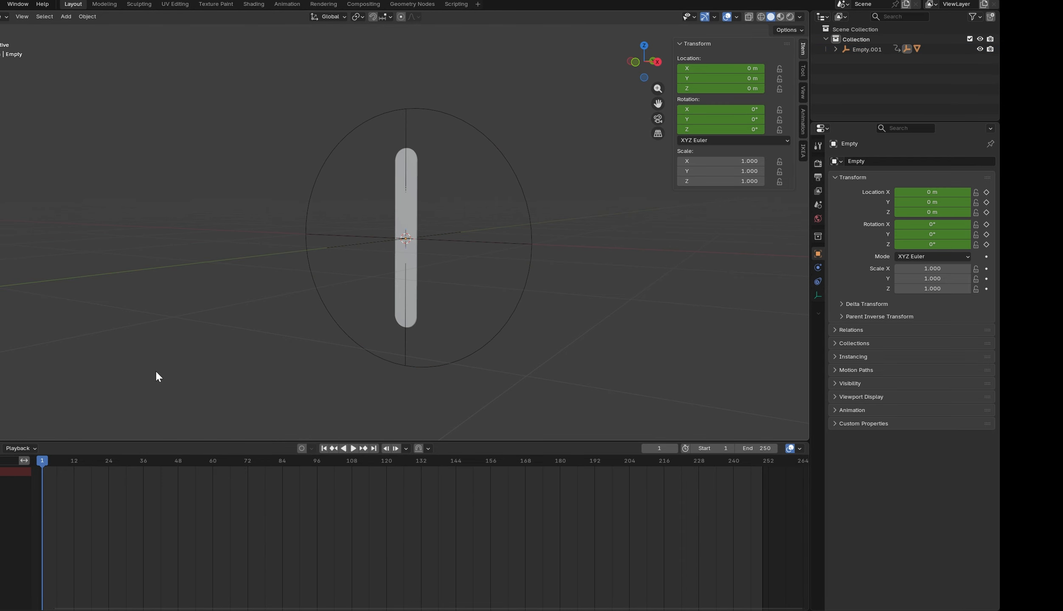
Set the stick's Key 1 shape key value to 0 and insert a keyframe for it at frame 1
{"action": "left_click", "coordinate": [401, 309]}
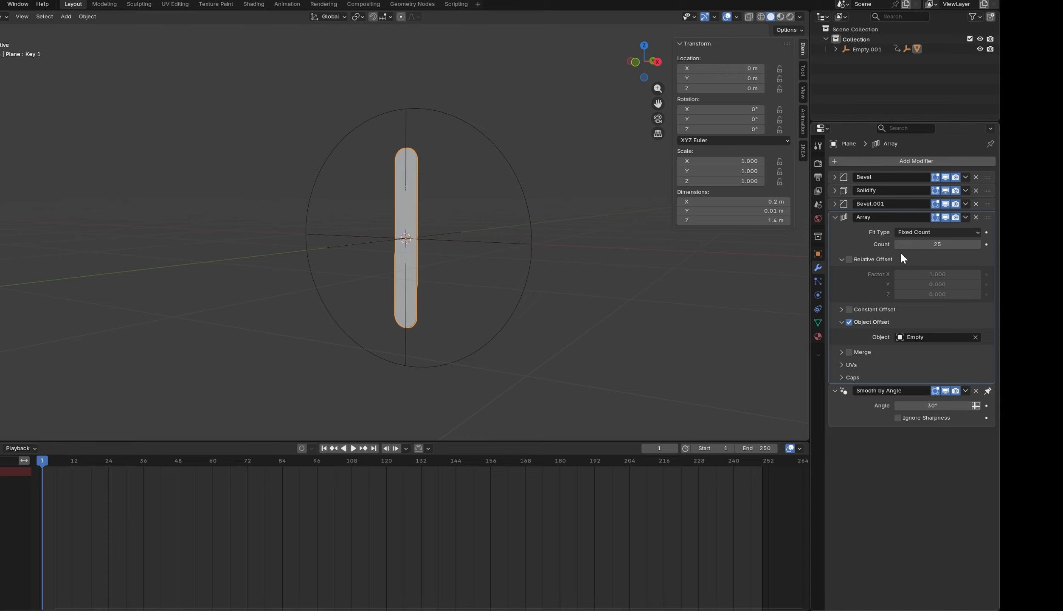
{"action": "left_click", "coordinate": [818, 323]}
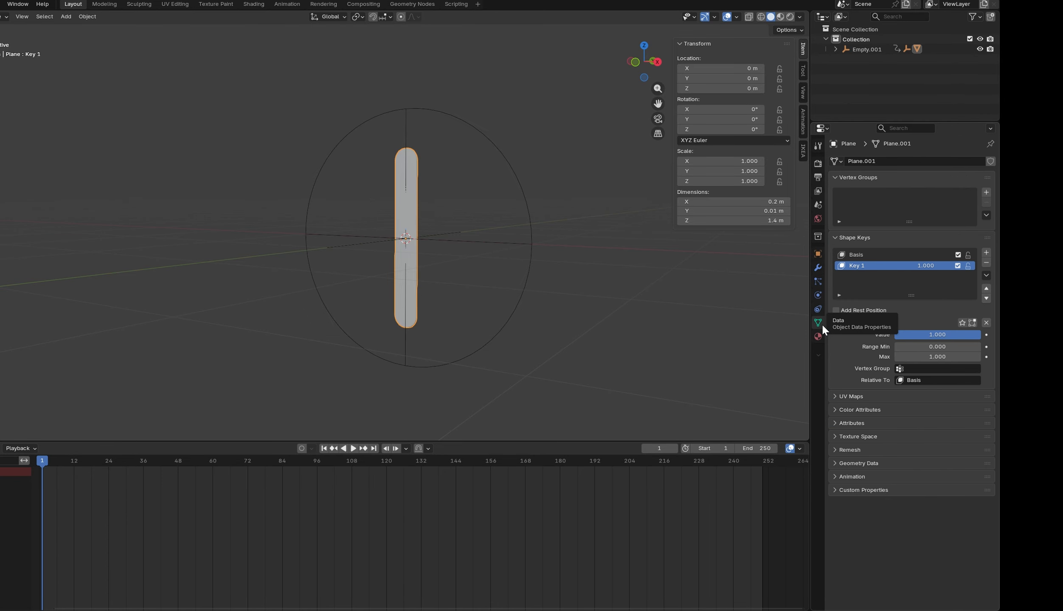
{"action": "left_click_drag", "start_coordinate": [970, 333], "coordinate": [896, 334]}
{"action": "middle_click_drag", "start_coordinate": [442, 260], "coordinate": [618, 269]}
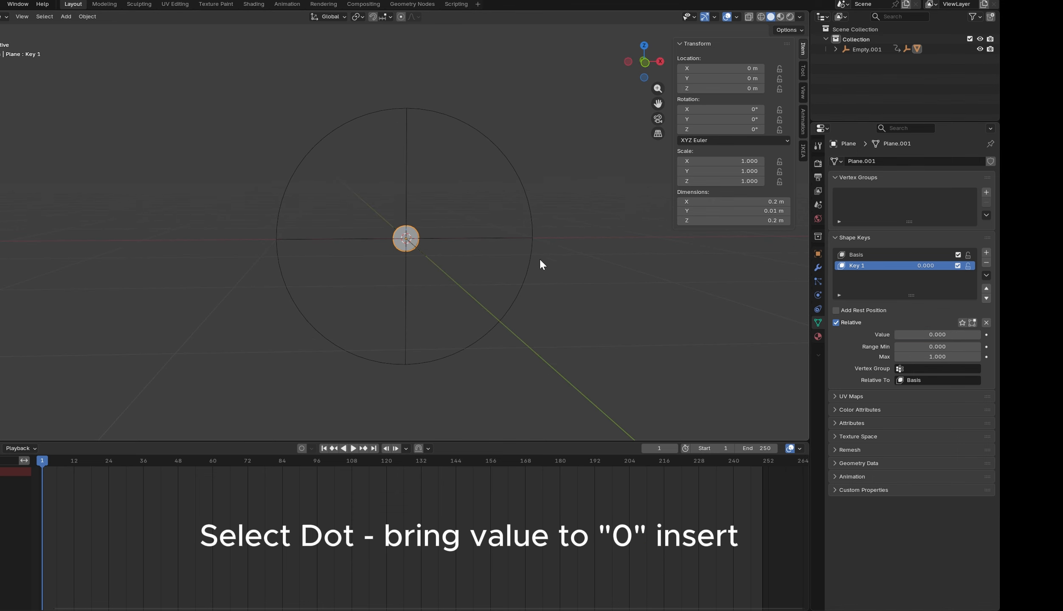
{"action": "scroll", "coordinate": [441, 256], "scroll_direction": "up", "scroll_amount": 4}
{"action": "scroll", "coordinate": [382, 244], "scroll_direction": "up", "scroll_amount": 2}
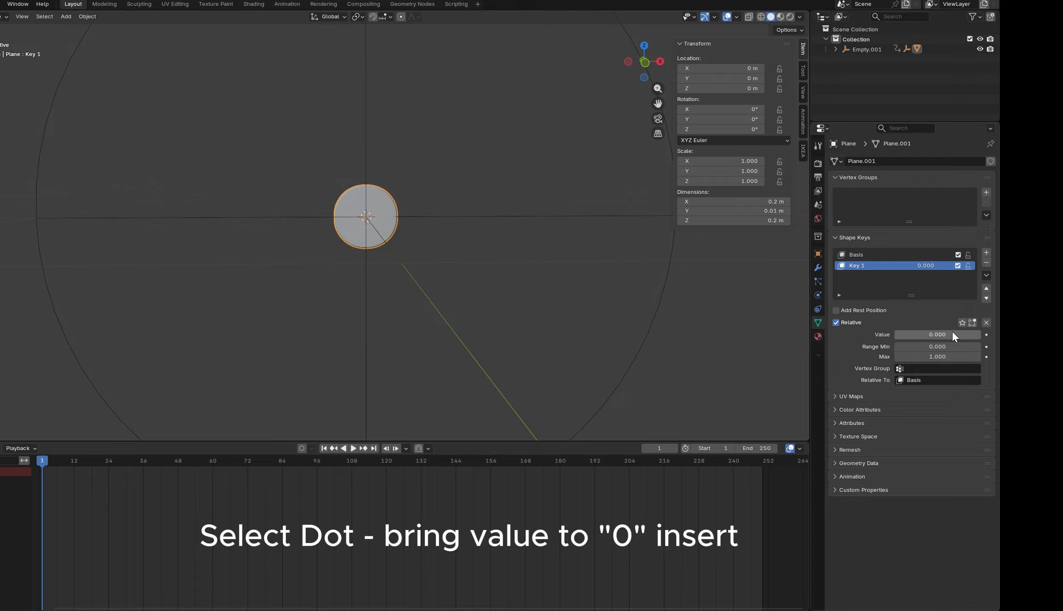
{"action": "left_click", "coordinate": [986, 335]}
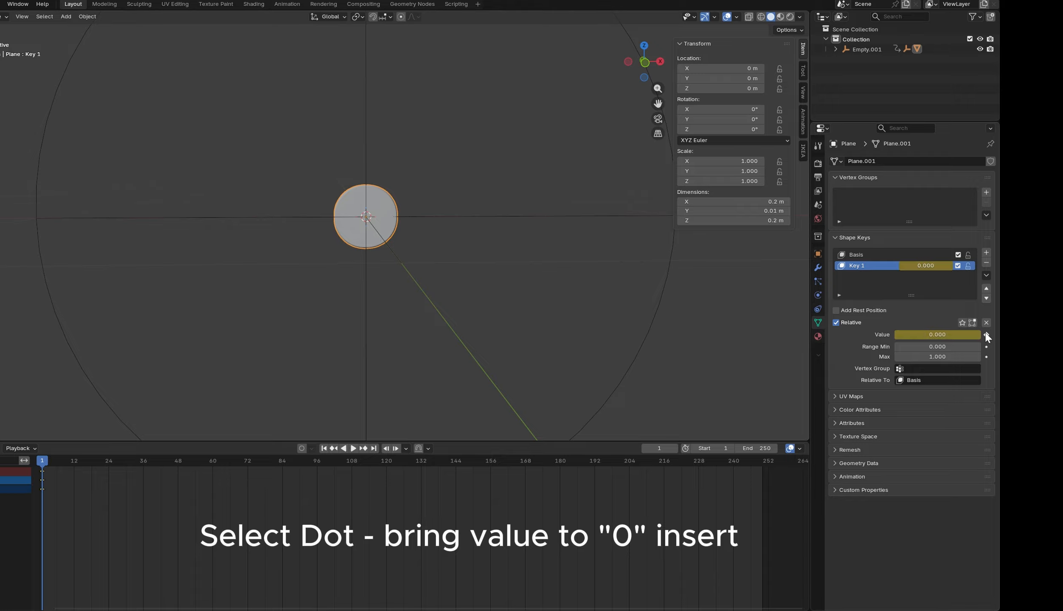
At frame 7, set the Key 1 shape key value to 1 and insert a keyframe for it
{"action": "mouse_move", "coordinate": [46, 463]}
{"action": "left_mouse_down"}
{"action": "mouse_move", "coordinate": [69, 461]}
{"action": "mouse_move", "coordinate": [60, 466]}
{"action": "left_mouse_up"}
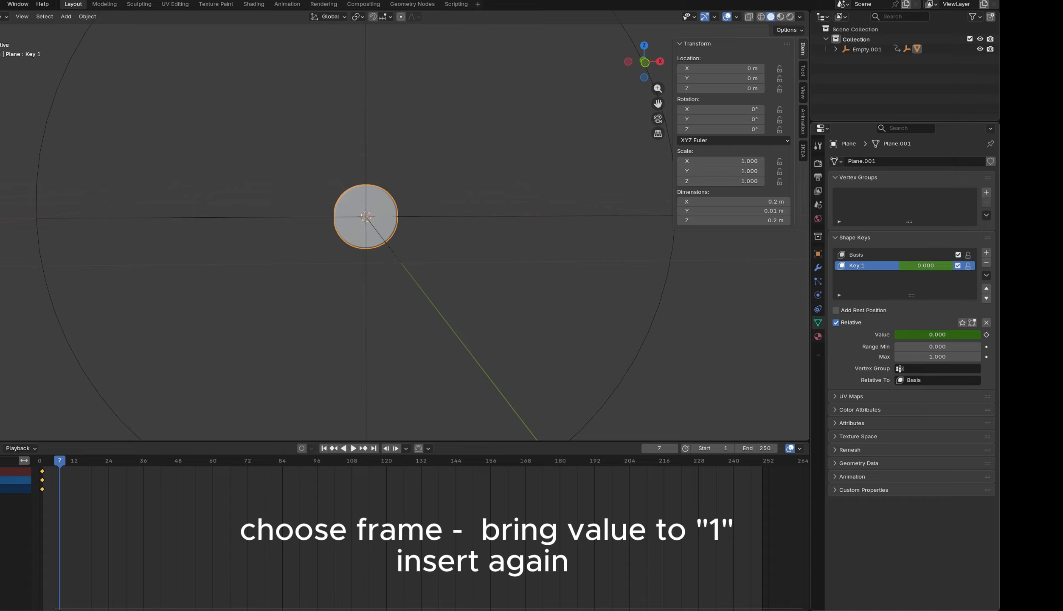
{"action": "left_click_drag", "start_coordinate": [934, 335], "coordinate": [977, 335]}
{"action": "scroll", "coordinate": [467, 317], "scroll_direction": "down", "scroll_amount": 3}
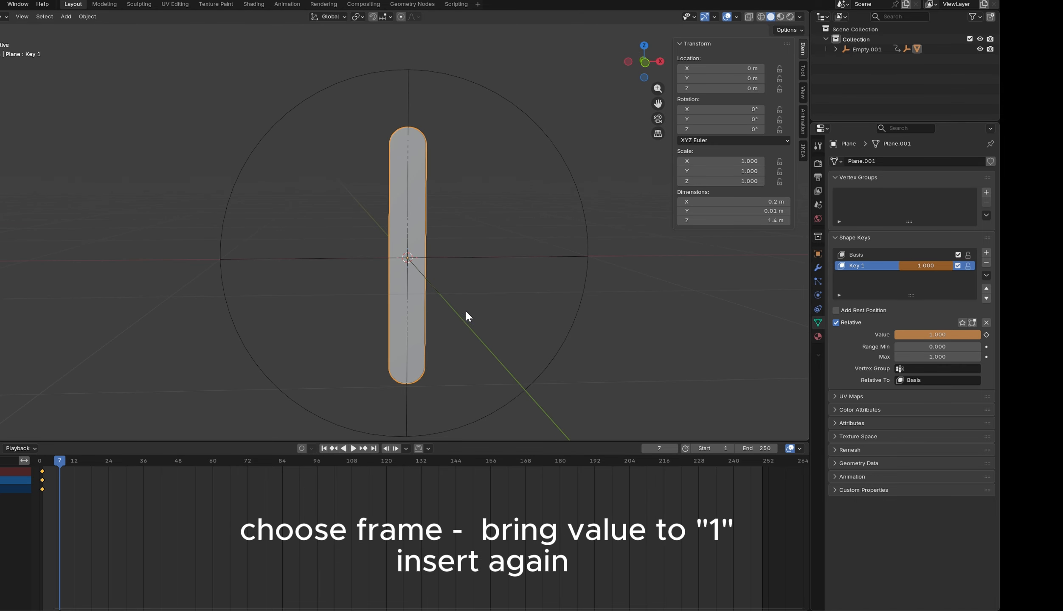
{"action": "left_click", "coordinate": [987, 334]}
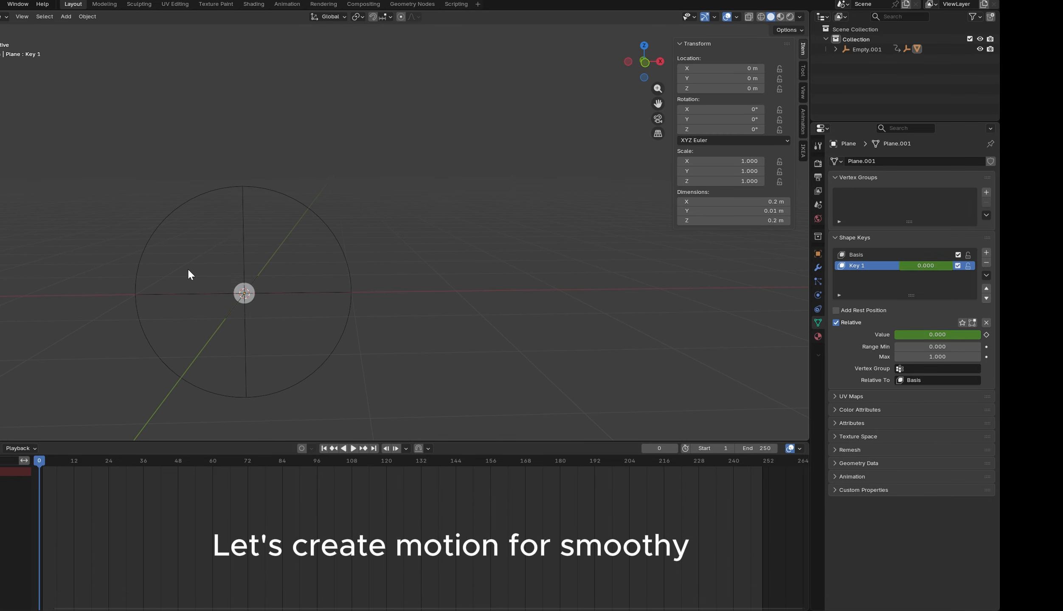
Shift the stick's second Key 1 keyframe later in the timeline and play the animation to check the motion
{"action": "left_click", "coordinate": [244, 293]}
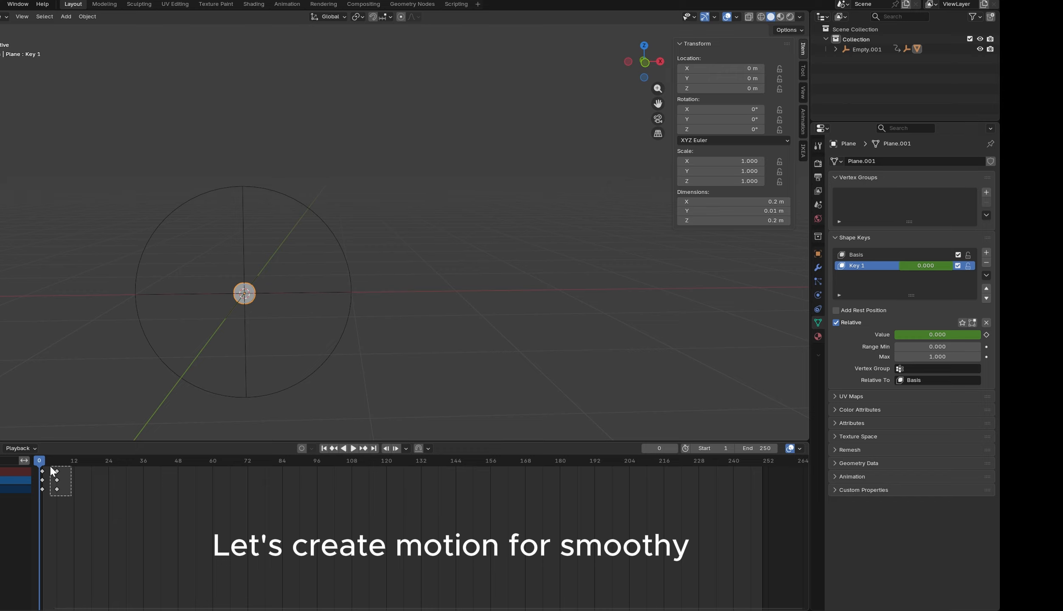
{"action": "left_click_drag", "start_coordinate": [50, 467], "coordinate": [50, 469]}
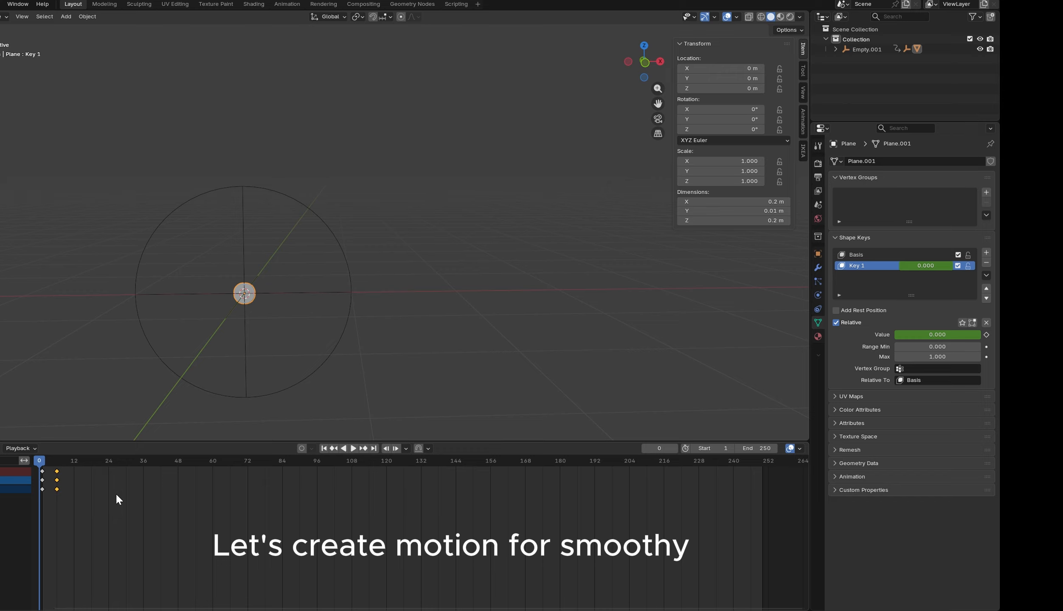
{"action": "key", "text": "g"}
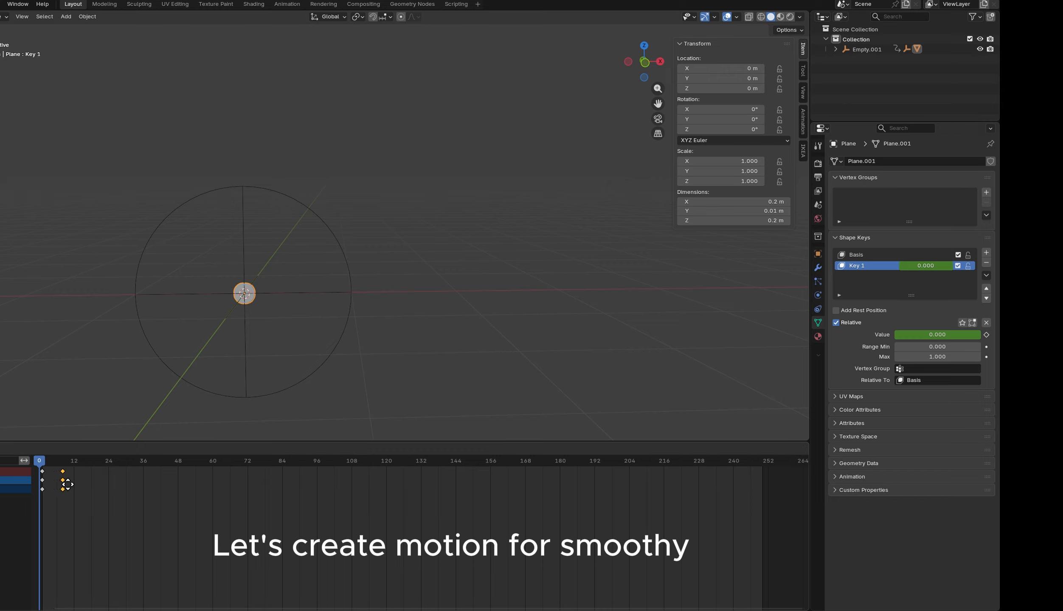
{"action": "left_click", "coordinate": [85, 484]}
{"action": "left_click", "coordinate": [58, 374]}
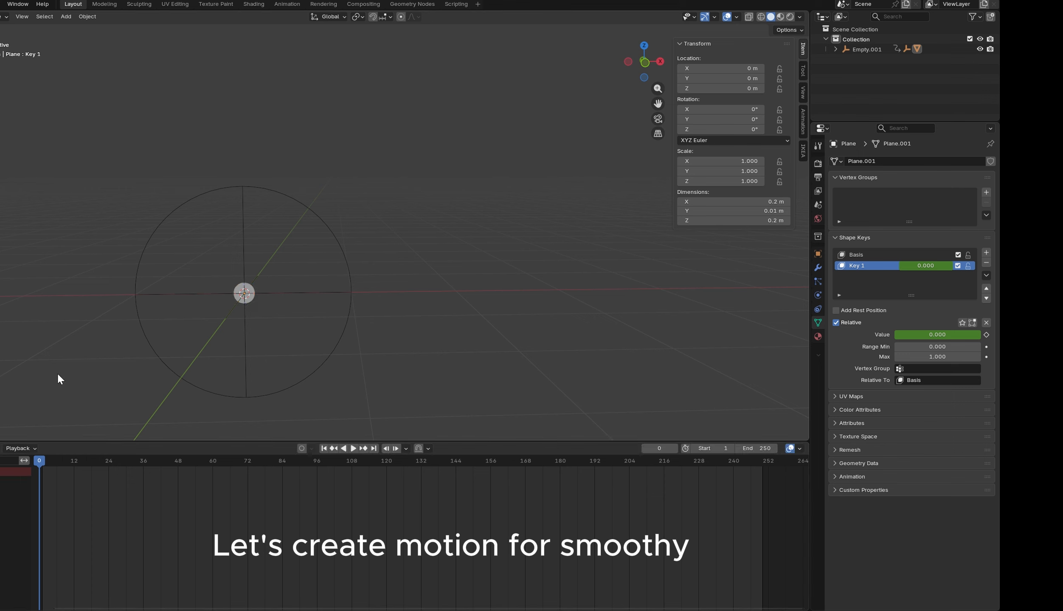
{"action": "left_click", "coordinate": [353, 448]}
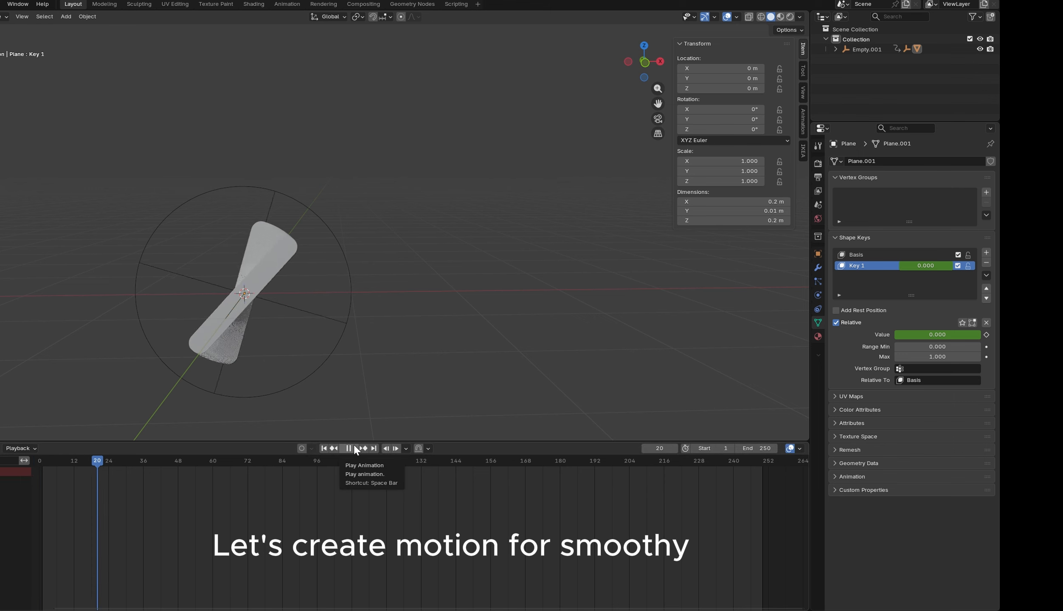
{"action": "left_click", "coordinate": [349, 449]}
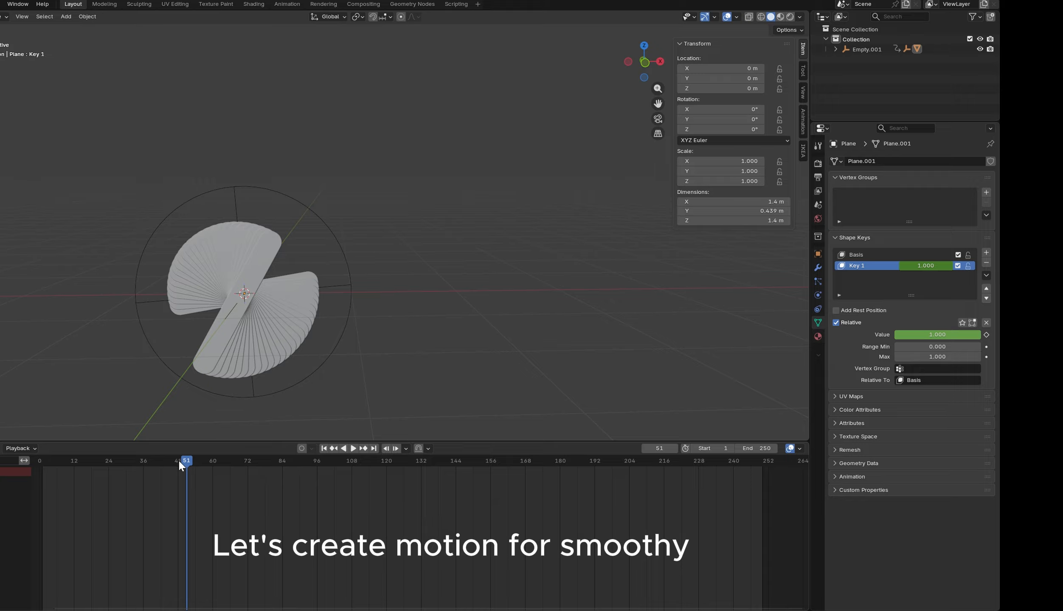
With all objects selected, shift the second Key 1 and stick keyframe column to about frame 23 and play the animation
{"action": "left_click_drag", "start_coordinate": [179, 465], "coordinate": [39, 464]}
{"action": "left_click_drag", "start_coordinate": [25, 168], "coordinate": [433, 424]}
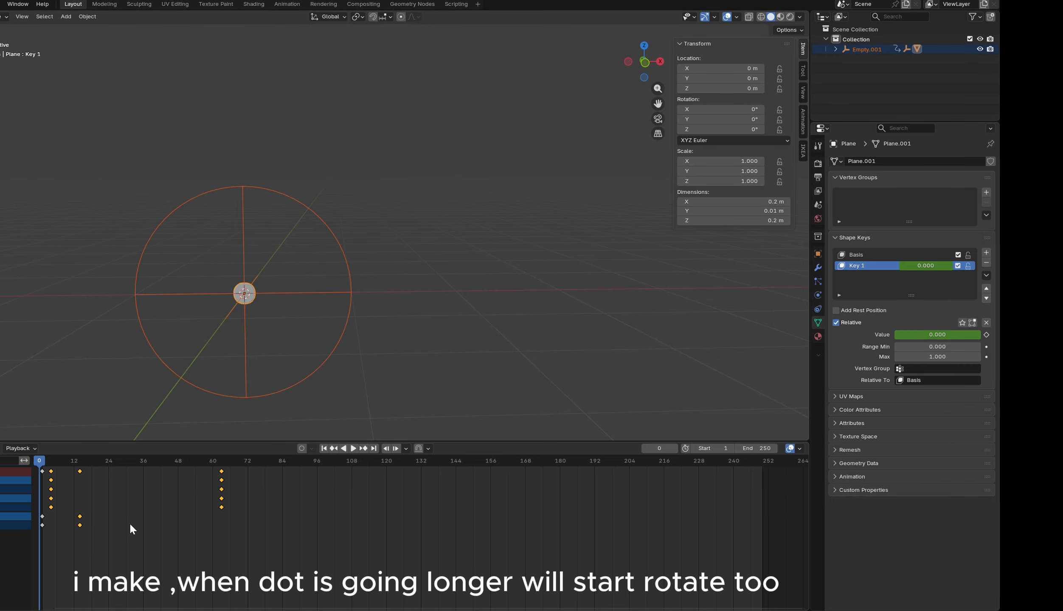
{"action": "left_click_drag", "start_coordinate": [65, 498], "coordinate": [72, 467]}
{"action": "key", "text": "g"}
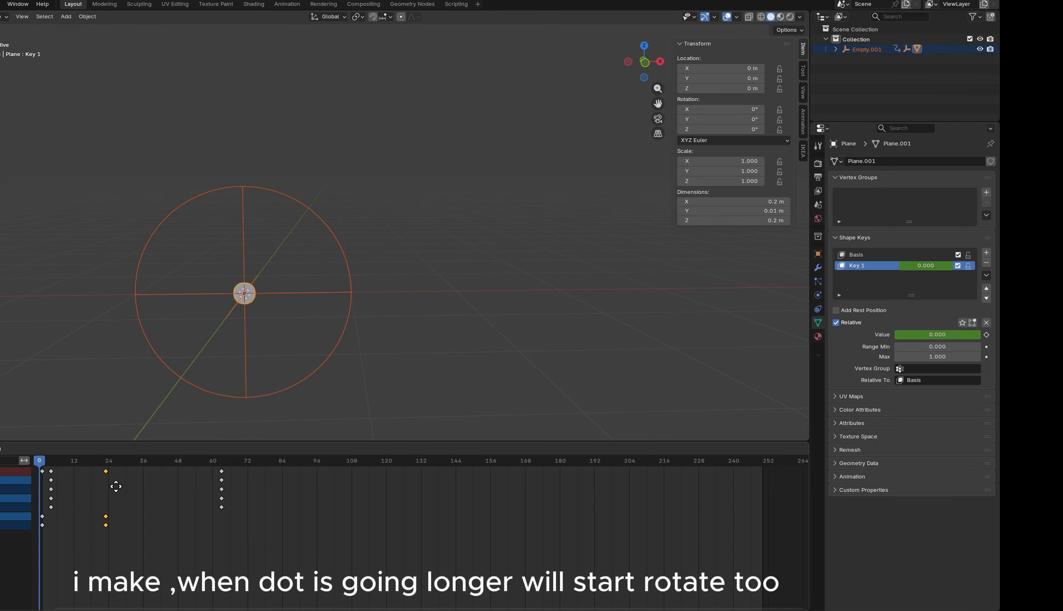
{"action": "left_click", "coordinate": [148, 480]}
{"action": "left_click", "coordinate": [70, 355]}
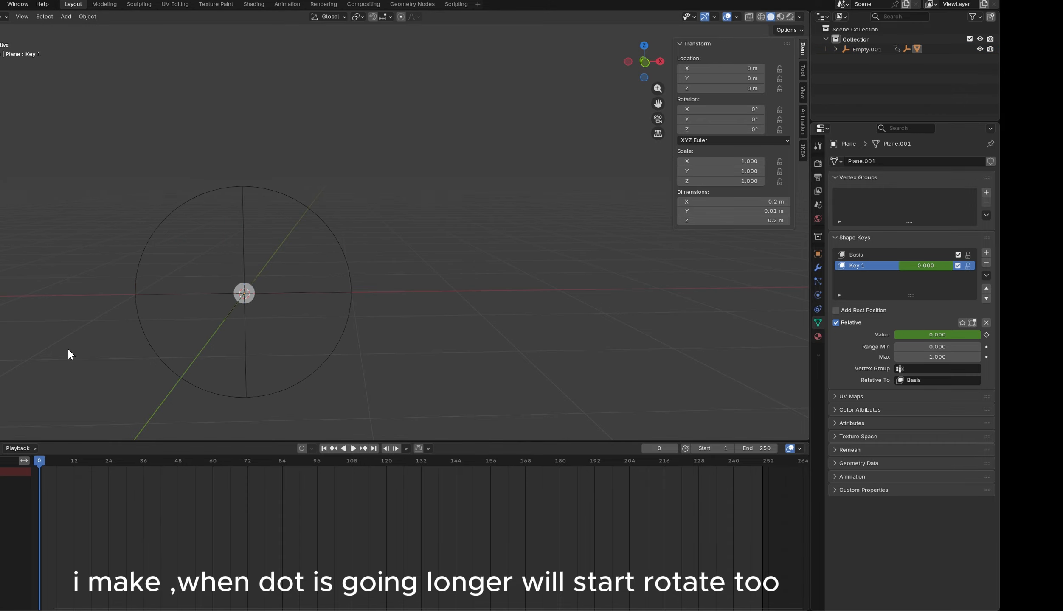
{"action": "left_click", "coordinate": [354, 448]}
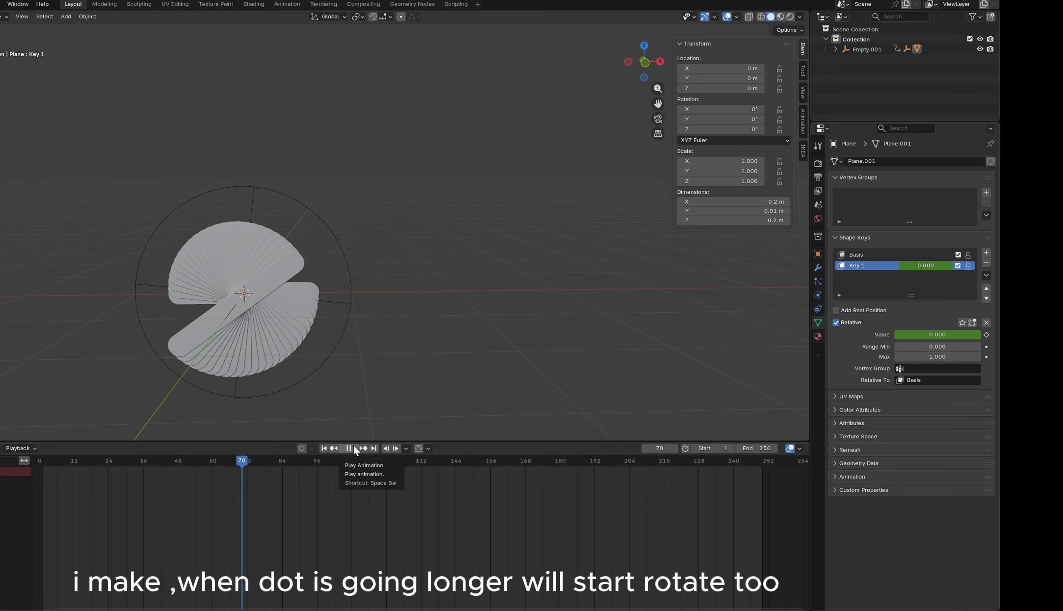
{"action": "left_click", "coordinate": [350, 448]}
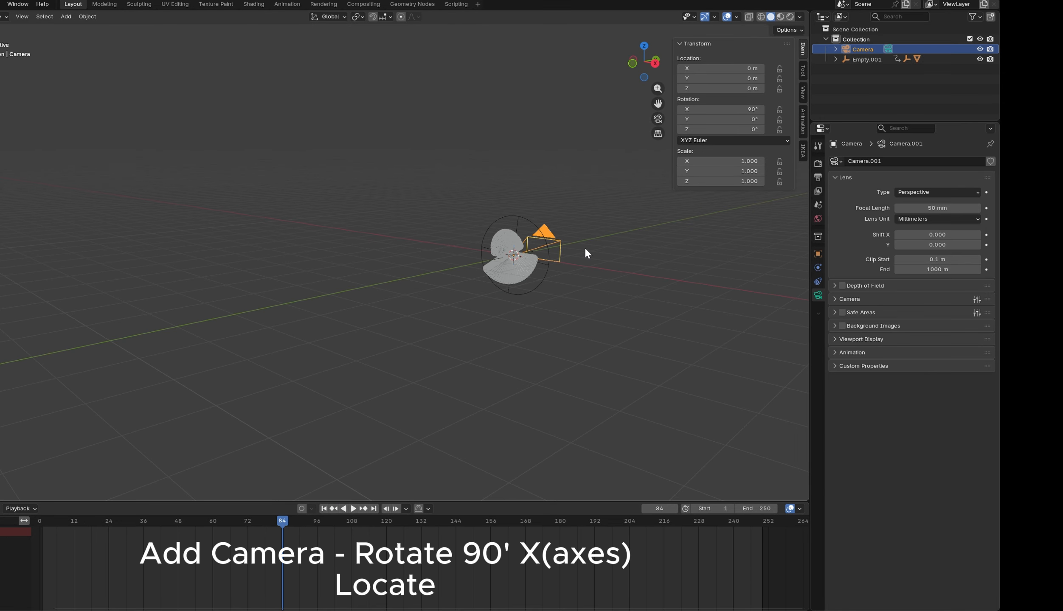
Move the camera back along the global Y axis to about -4.01 m
{"action": "middle_click_drag", "start_coordinate": [586, 251], "coordinate": [430, 263]}
{"action": "key", "text": "g"}
{"action": "key", "text": "y"}
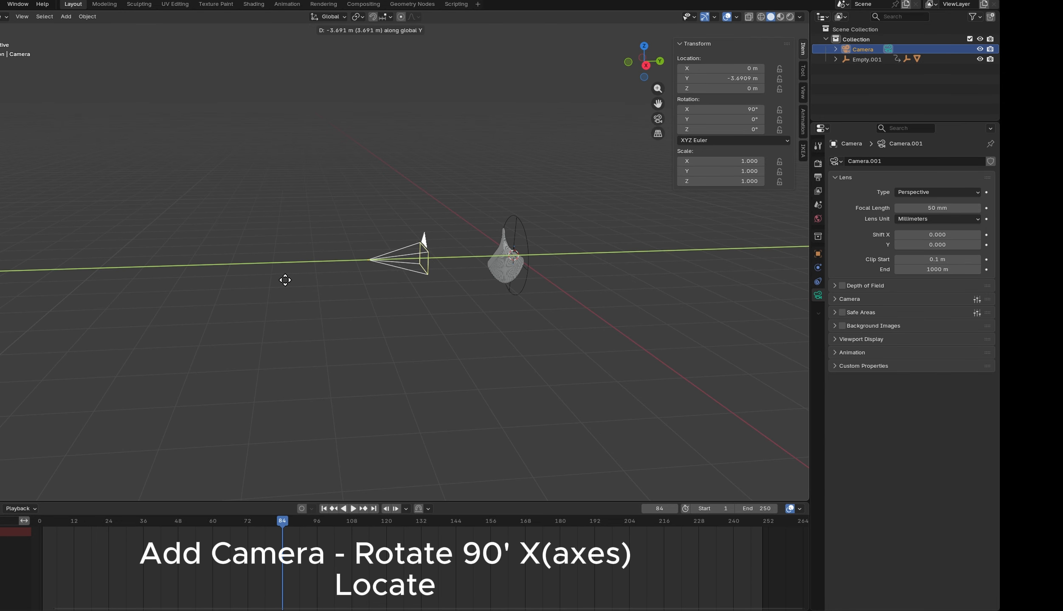
{"action": "left_click", "coordinate": [272, 281]}
Look through the camera and play the animation from the start to check the framing
{"action": "middle_click_drag", "start_coordinate": [272, 284], "coordinate": [401, 224]}
{"action": "scroll", "coordinate": [400, 230], "scroll_direction": "up", "scroll_amount": 4}
{"action": "scroll", "coordinate": [398, 225], "scroll_direction": "up", "scroll_amount": 2}
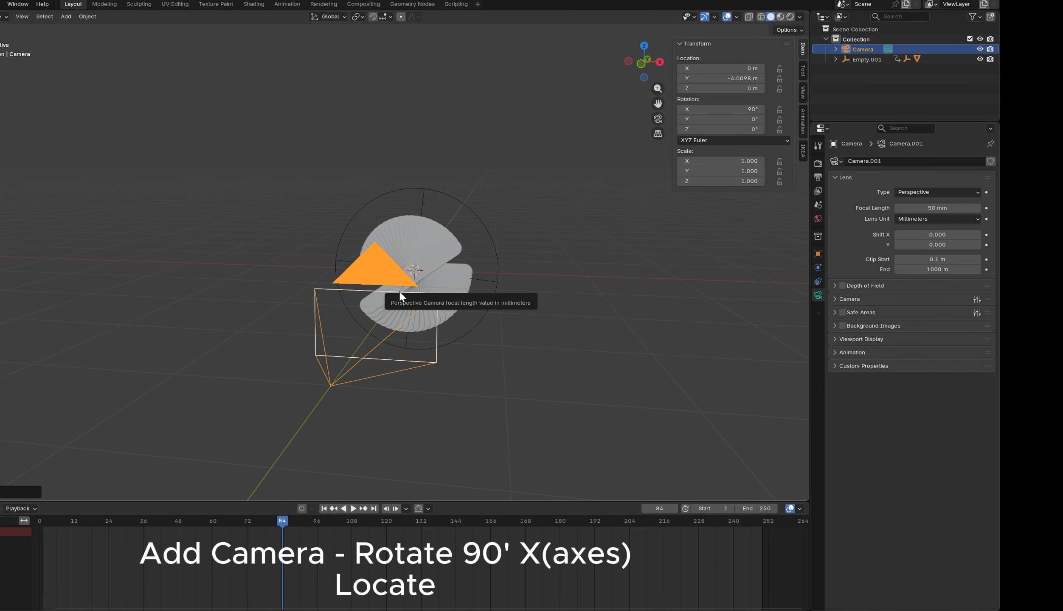
{"action": "key", "text": "KP_0"}
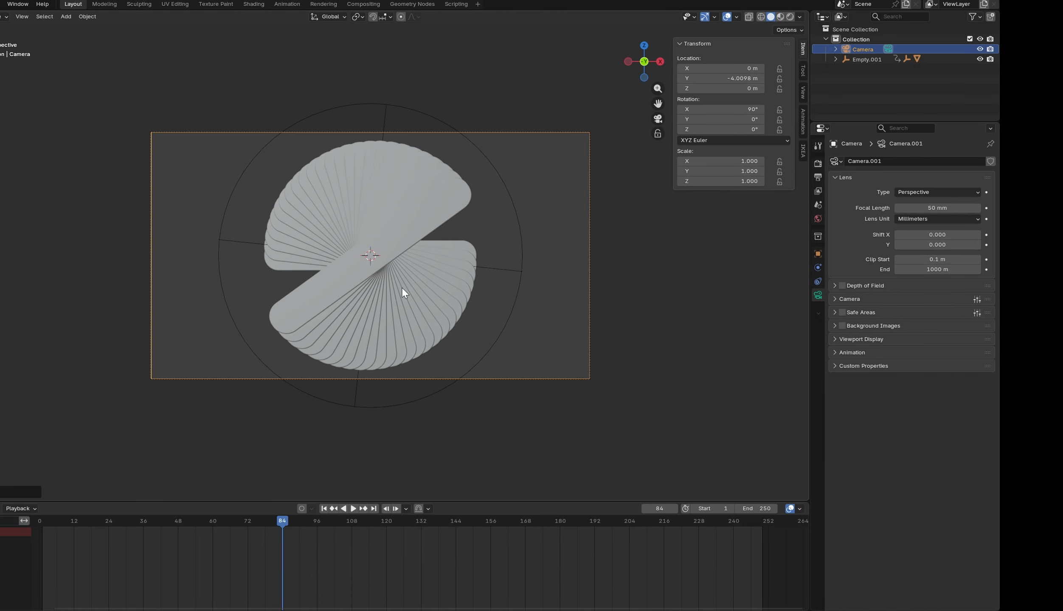
{"action": "left_click_drag", "start_coordinate": [276, 517], "coordinate": [39, 526]}
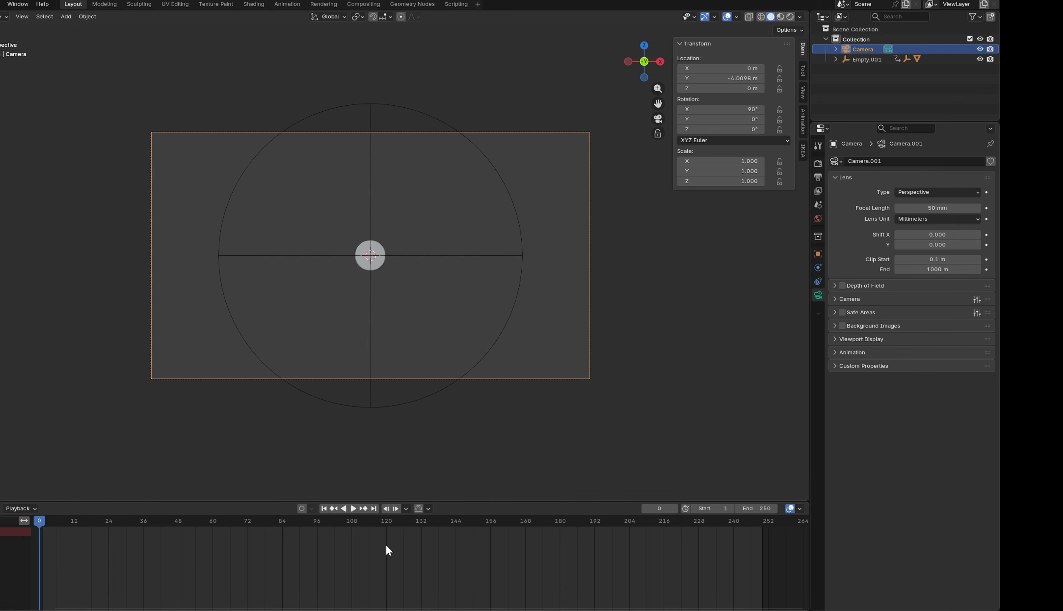
{"action": "left_click", "coordinate": [353, 509]}
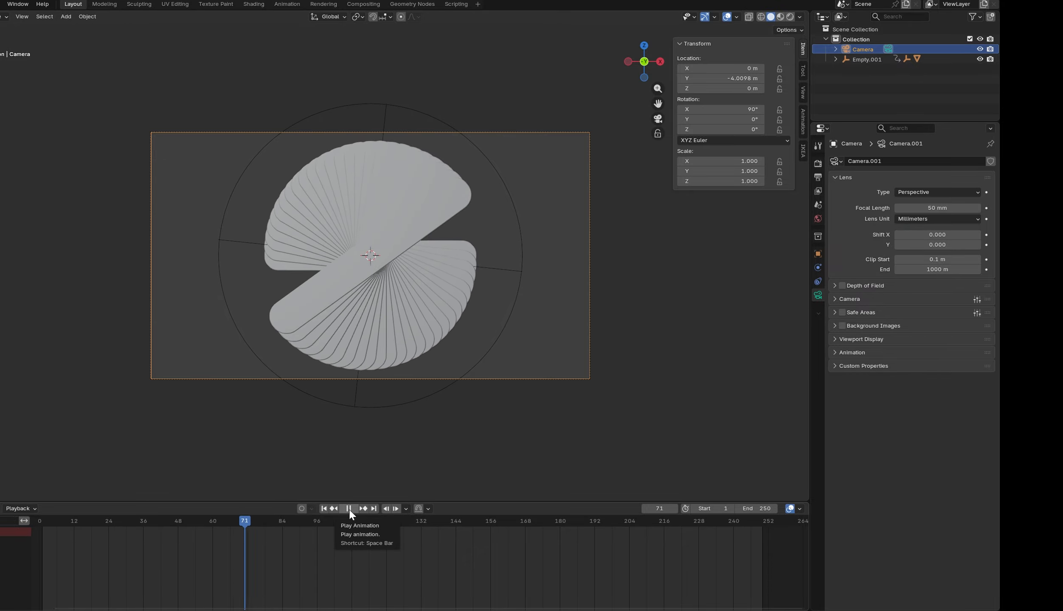
{"action": "left_click", "coordinate": [350, 509]}
Leave the camera view, select the camera and insert a location keyframe for it at frame 1
{"action": "left_click", "coordinate": [455, 441]}
{"action": "scroll", "coordinate": [455, 441], "scroll_direction": "down", "scroll_amount": 1}
{"action": "middle_click_drag", "start_coordinate": [456, 441], "coordinate": [277, 410]}
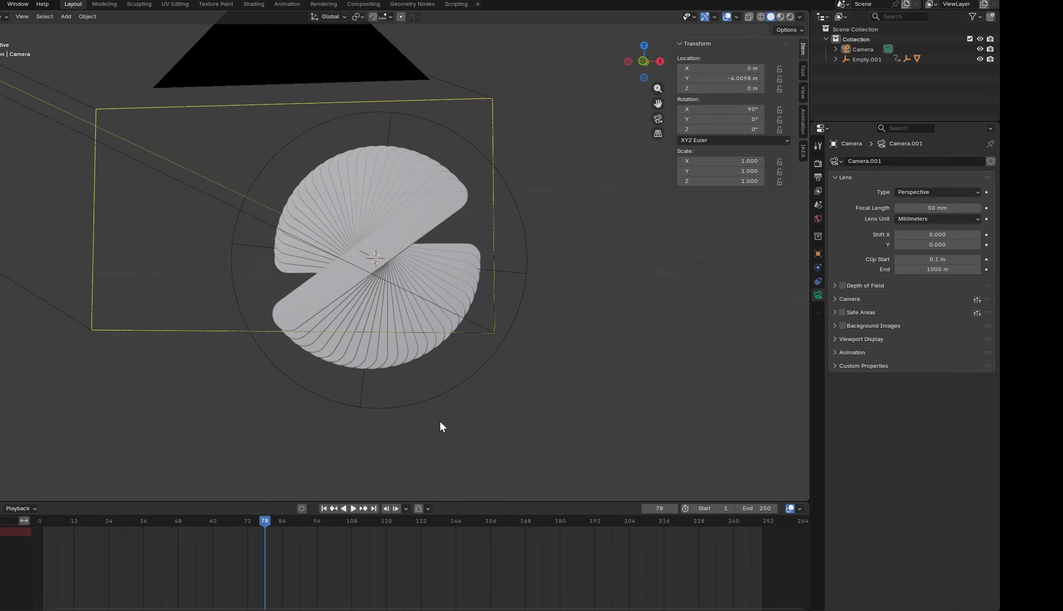
{"action": "scroll", "coordinate": [280, 399], "scroll_direction": "down", "scroll_amount": 6}
{"action": "middle_click_drag", "start_coordinate": [243, 366], "coordinate": [279, 366], "text": "shift"}
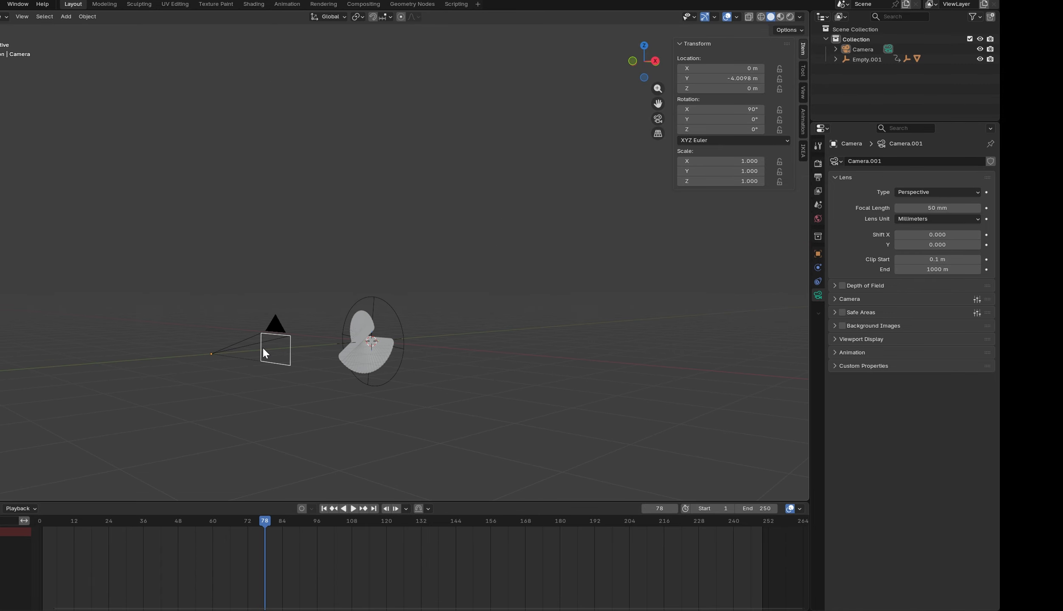
{"action": "left_click", "coordinate": [263, 352]}
{"action": "key", "text": "space"}
{"action": "left_click_drag", "start_coordinate": [262, 521], "coordinate": [41, 532]}
{"action": "key", "text": "space"}
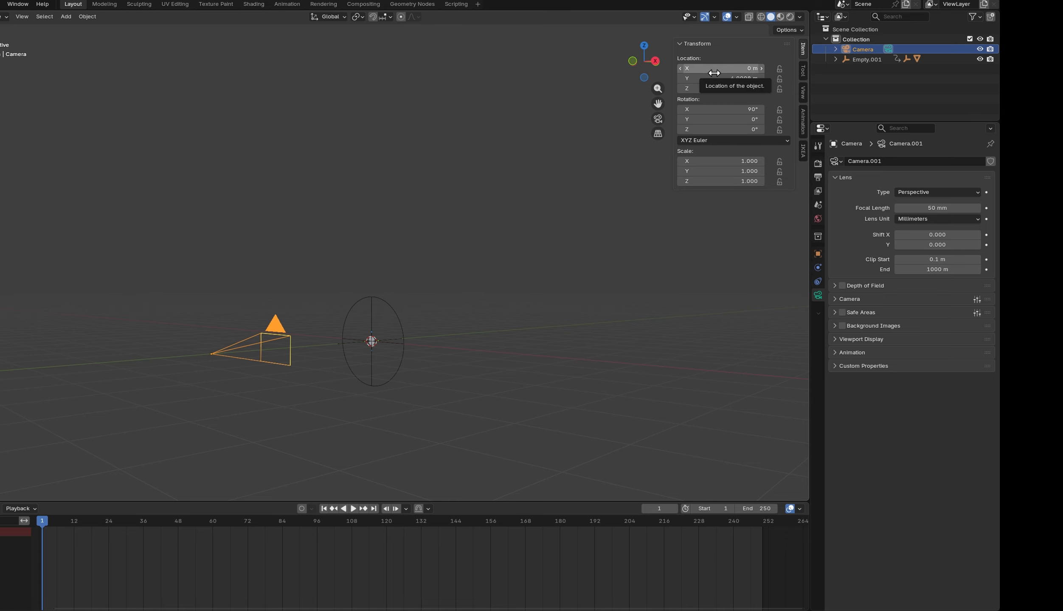
{"action": "key", "text": "i"}
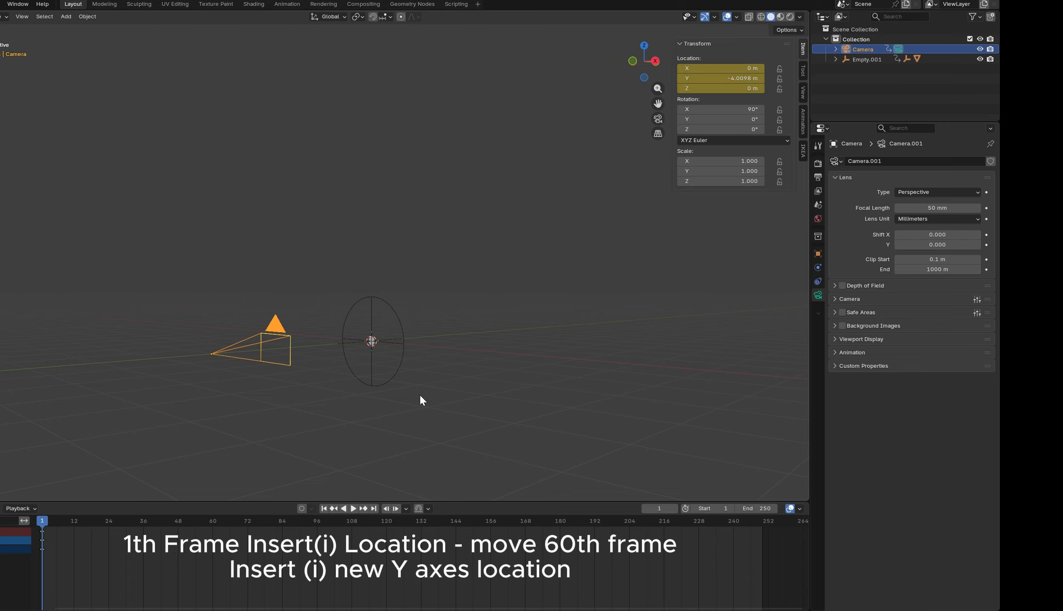
At frame 60, set the camera's Y location to about -1.84 m and insert a keyframe for it
{"action": "left_click_drag", "start_coordinate": [40, 521], "coordinate": [213, 538]}
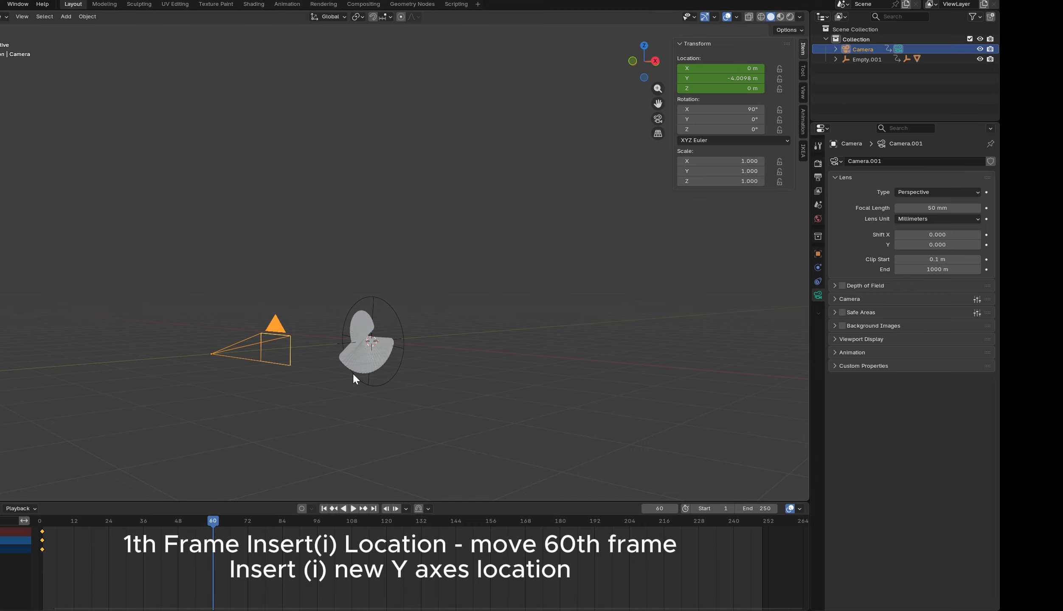
{"action": "mouse_move", "coordinate": [722, 78]}
{"action": "left_mouse_down"}
{"action": "mouse_move", "coordinate": [893, 78]}
{"action": "mouse_move", "coordinate": [727, 75]}
{"action": "left_mouse_up"}
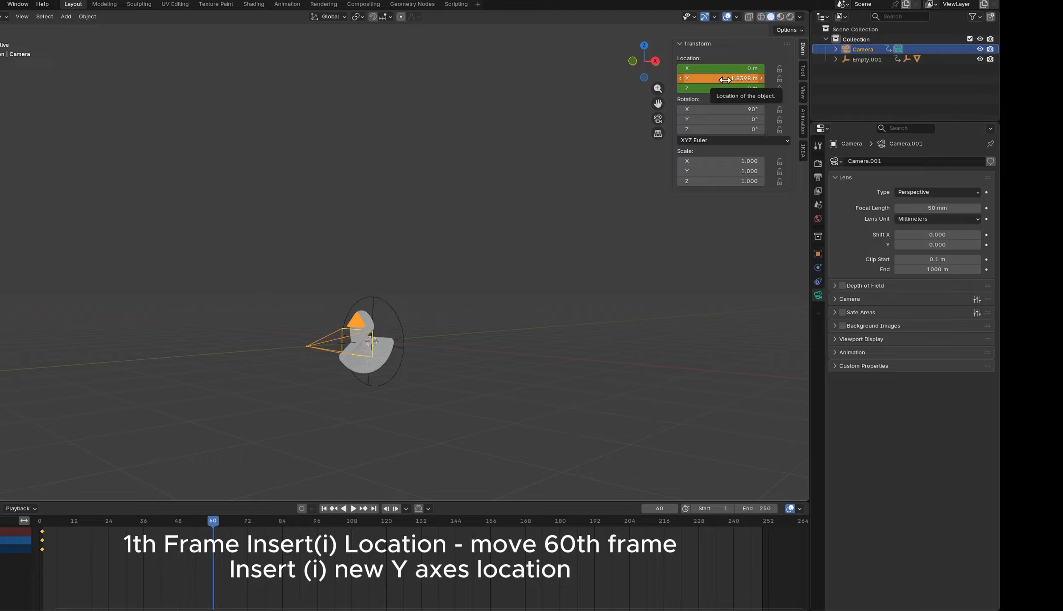
{"action": "right_click", "coordinate": [724, 79]}
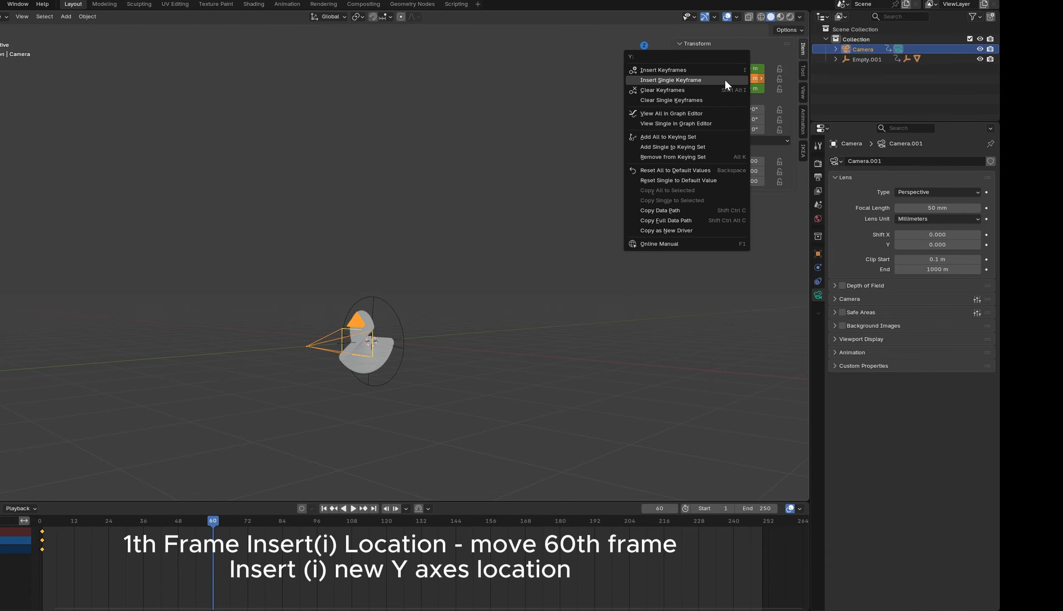
{"action": "left_click", "coordinate": [725, 79]}
Play the camera move and check it again through the camera view from frame 0
{"action": "left_click", "coordinate": [149, 536]}
{"action": "key", "text": "space"}
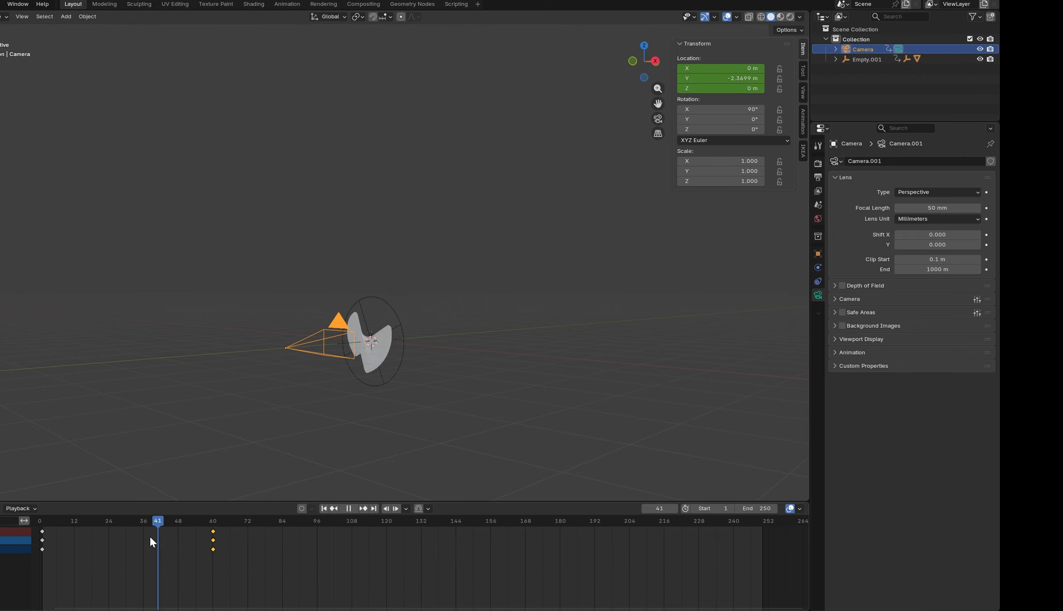
{"action": "key", "text": "Escape"}
{"action": "key", "text": "KP_0"}
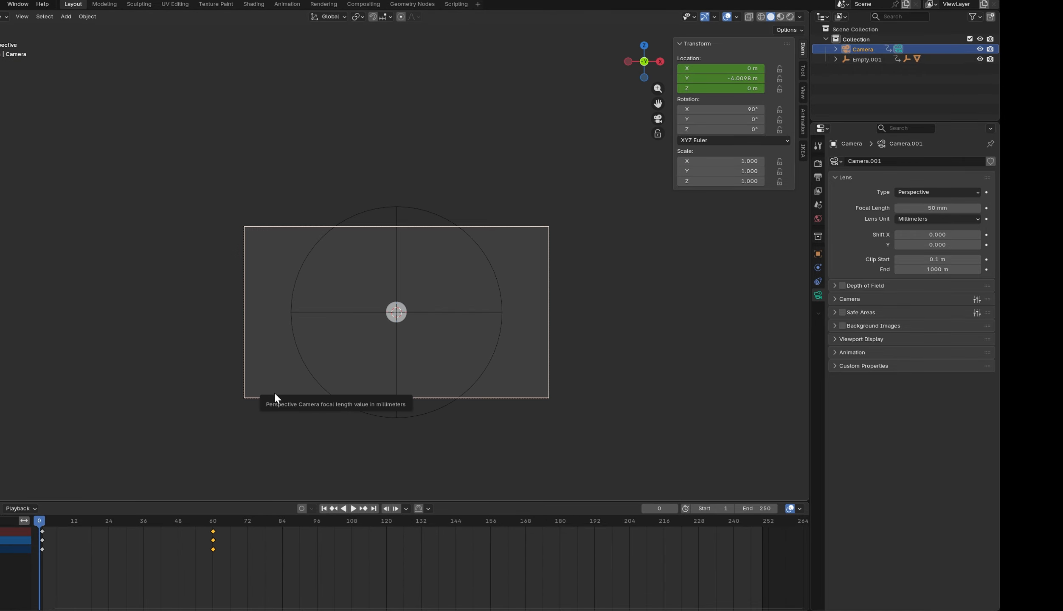
{"action": "key", "text": "space"}
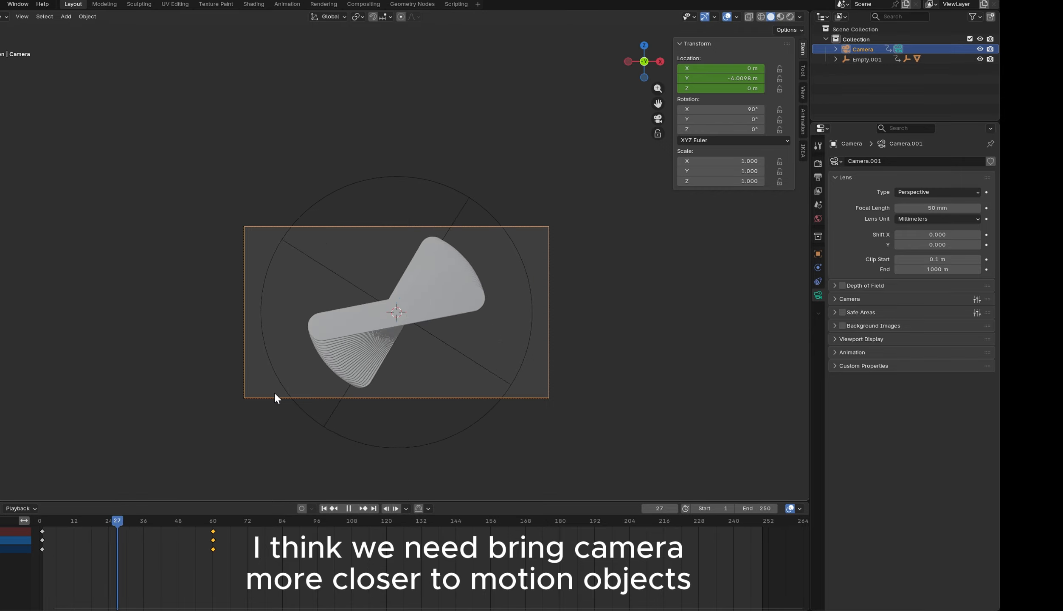
{"action": "key", "text": "space"}
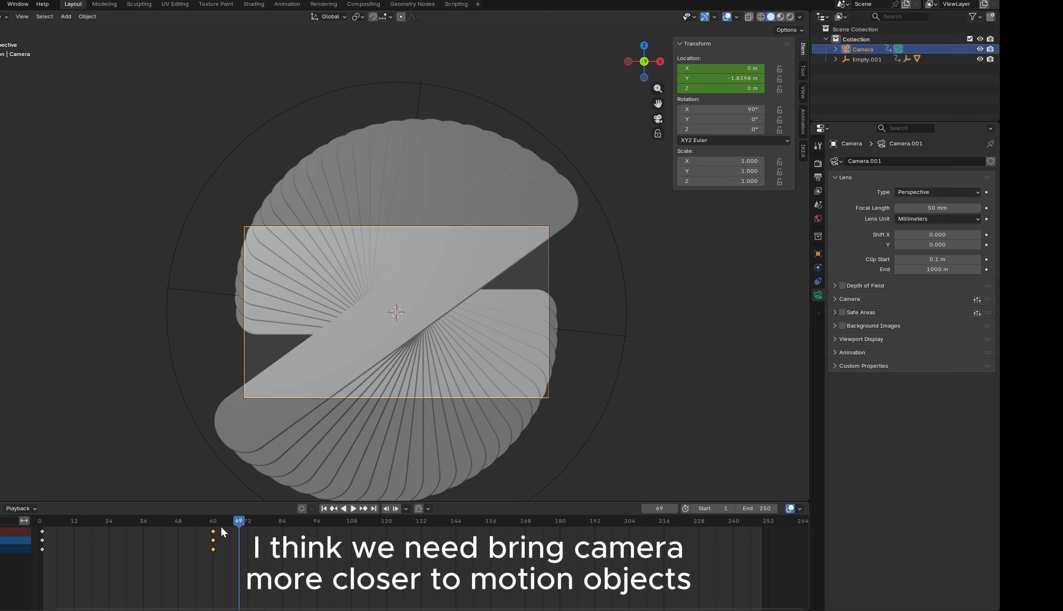
At frame 60, bring the camera's Y location to about -0.56 m and replace that single keyframe
{"action": "left_click_drag", "start_coordinate": [237, 524], "coordinate": [212, 533]}
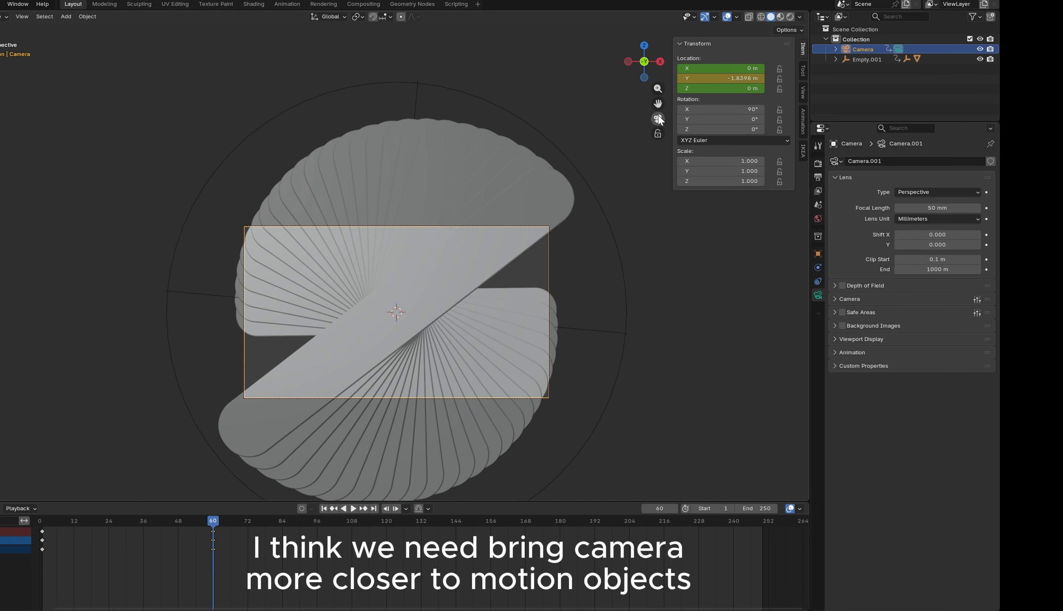
{"action": "mouse_move", "coordinate": [690, 77]}
{"action": "left_mouse_down"}
{"action": "mouse_move", "coordinate": [721, 78]}
{"action": "mouse_move", "coordinate": [691, 77]}
{"action": "left_mouse_up"}
{"action": "right_click", "coordinate": [690, 77]}
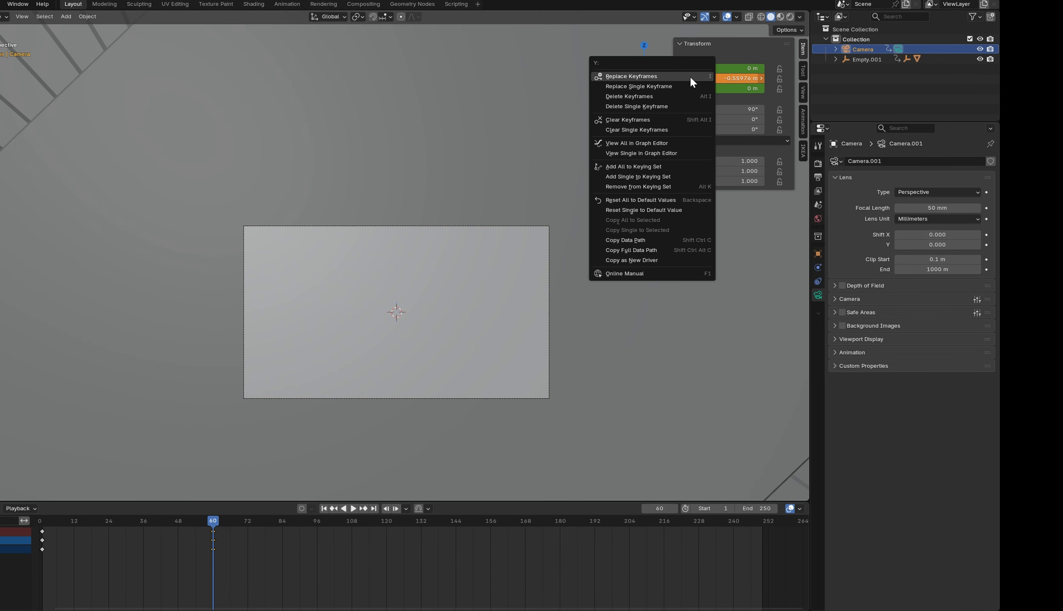
{"action": "left_click", "coordinate": [670, 89]}
Deselect the camera and examine its move relative to the fan from outside, scrubbing from frame 60 to frame 0
{"action": "scroll", "coordinate": [603, 287], "scroll_direction": "down", "scroll_amount": 4}
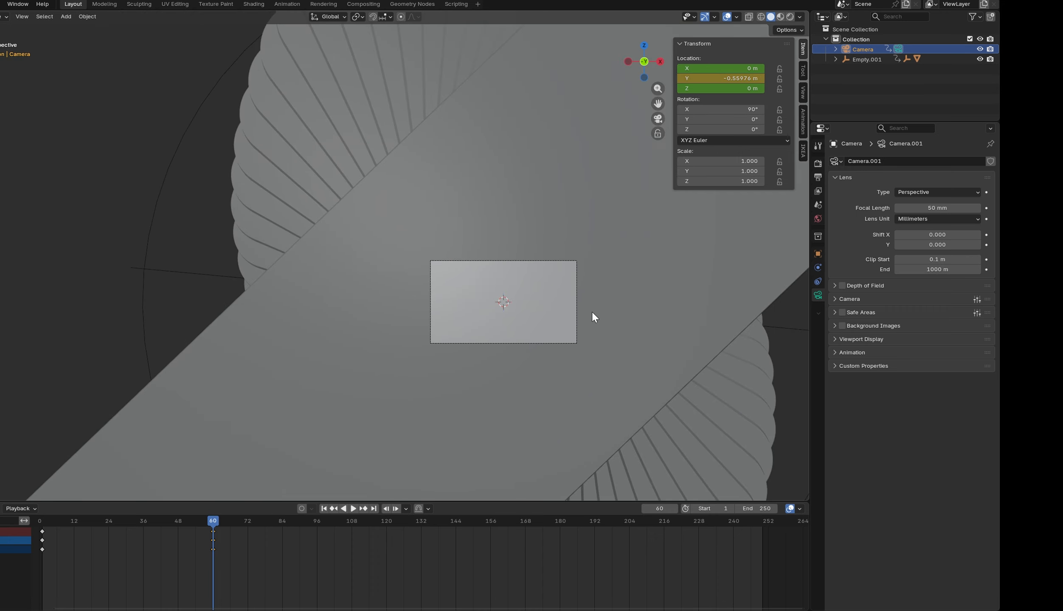
{"action": "left_click", "coordinate": [9, 241]}
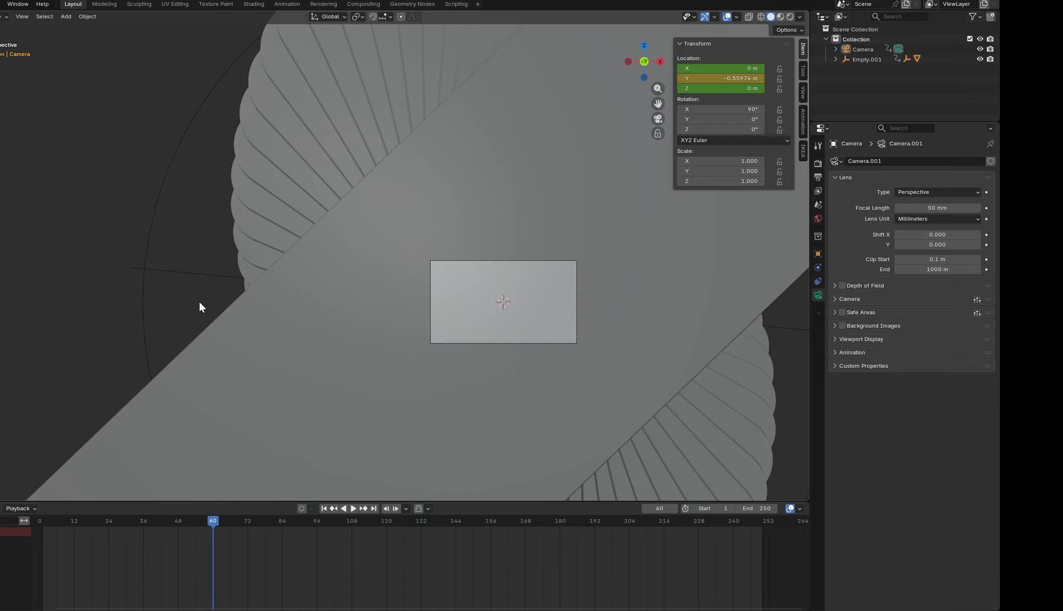
{"action": "middle_click_drag", "start_coordinate": [666, 396], "coordinate": [393, 372]}
{"action": "scroll", "coordinate": [395, 377], "scroll_direction": "down", "scroll_amount": 6}
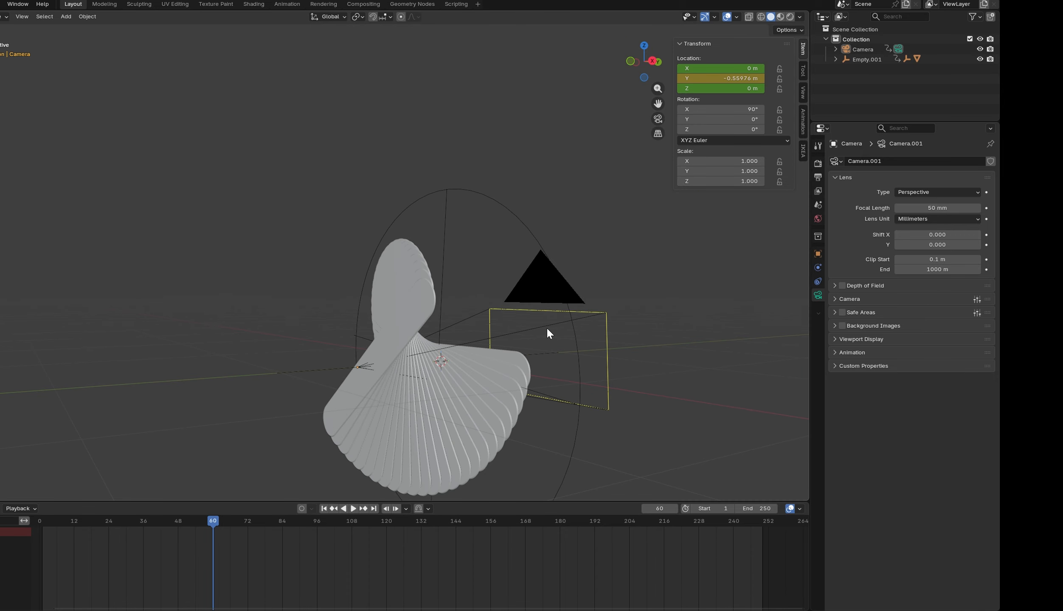
{"action": "scroll", "coordinate": [548, 331], "scroll_direction": "up", "scroll_amount": 2}
{"action": "scroll", "coordinate": [424, 249], "scroll_direction": "down", "scroll_amount": 3}
{"action": "middle_click_drag", "start_coordinate": [421, 276], "coordinate": [206, 513]}
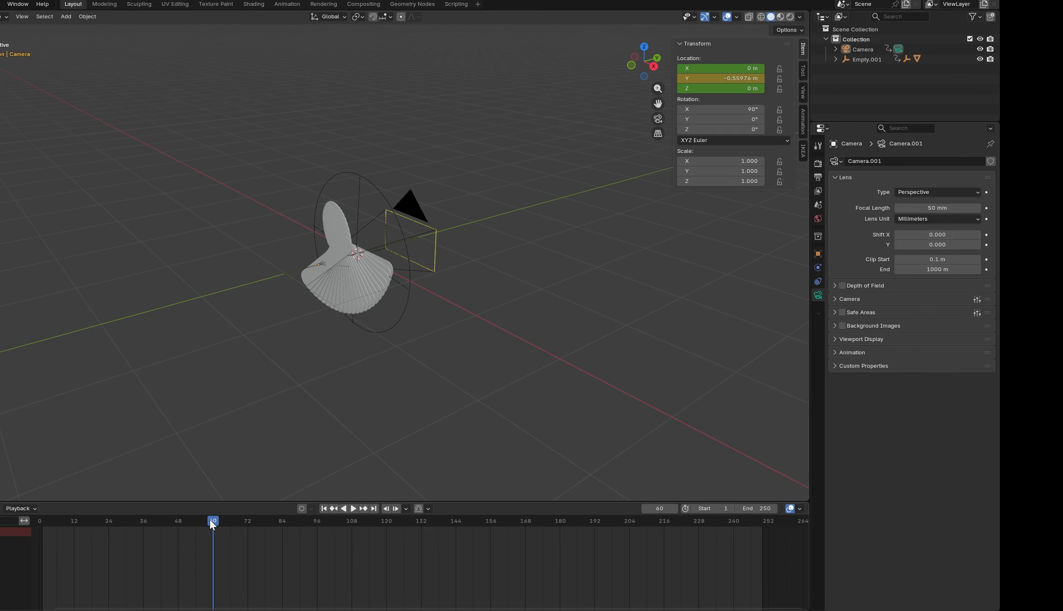
{"action": "left_click_drag", "start_coordinate": [212, 524], "coordinate": [39, 524]}
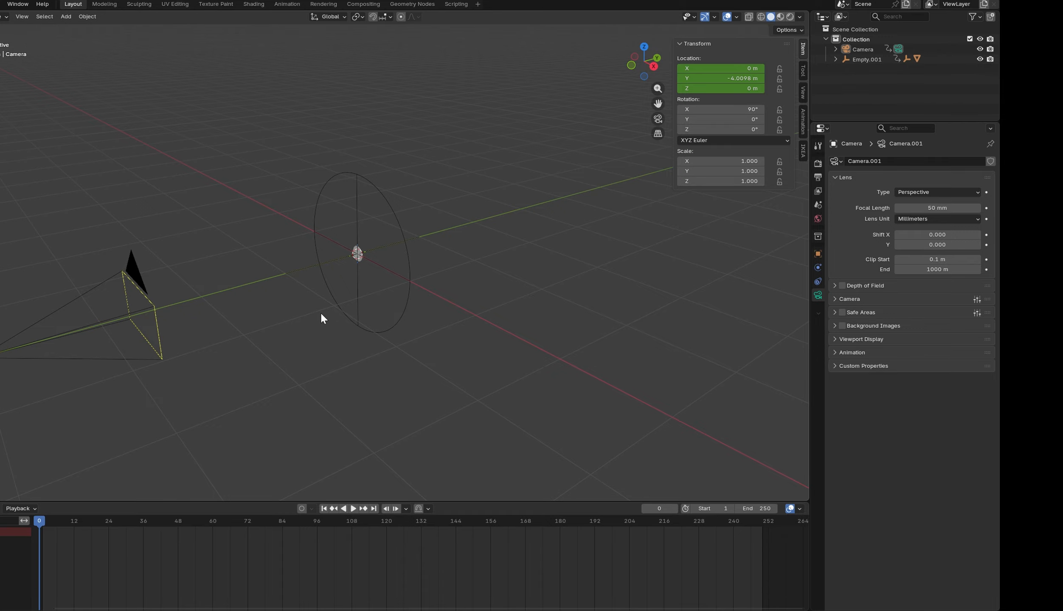
Play the animation repeatedly through the camera view to check the zoom-in around frame 60
{"action": "key", "text": "KP_0"}
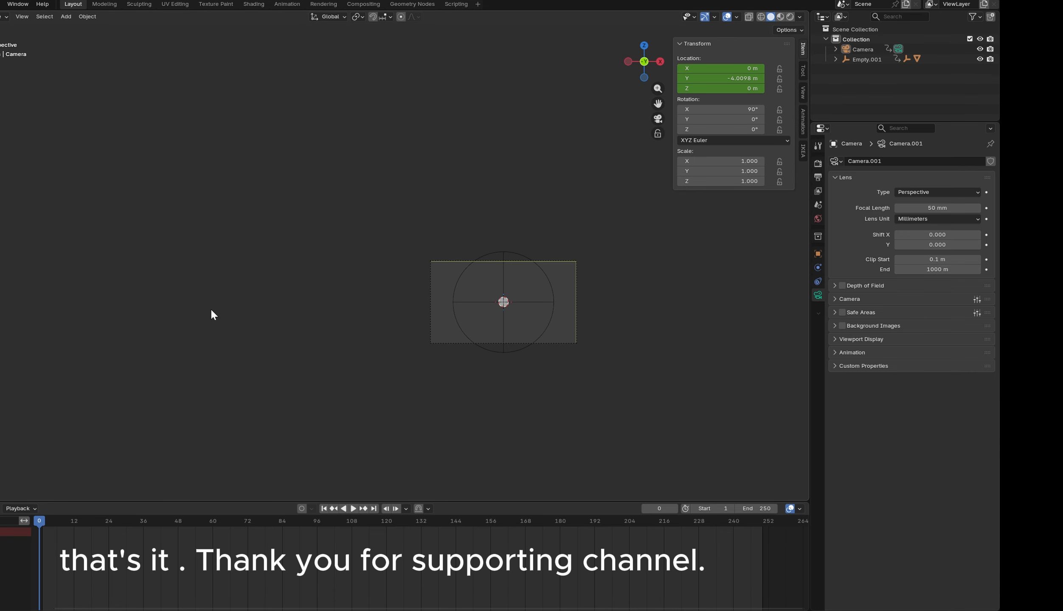
{"action": "key", "text": "space"}
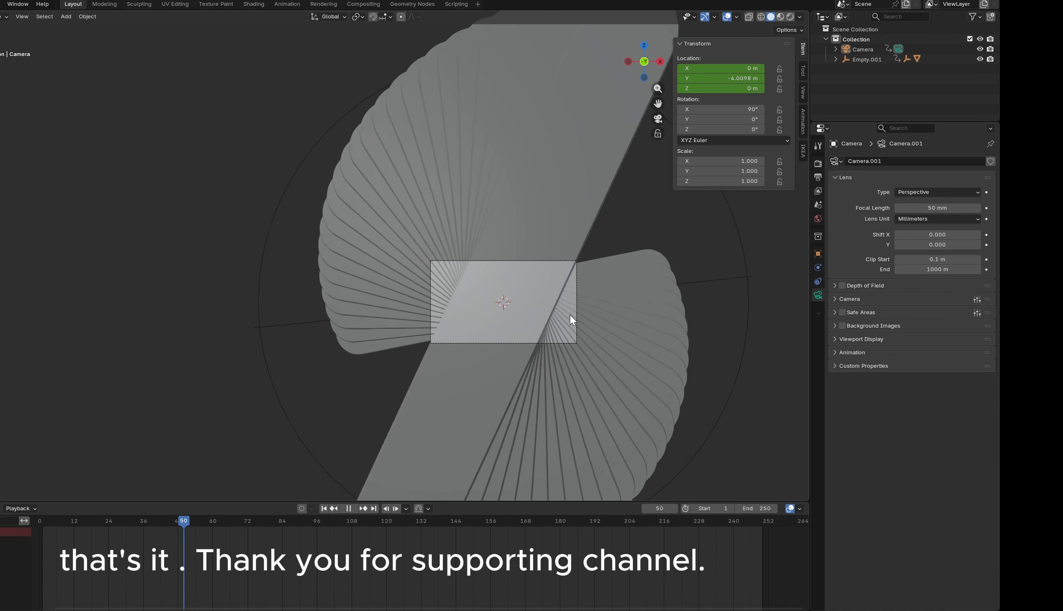
{"action": "key", "text": "space"}
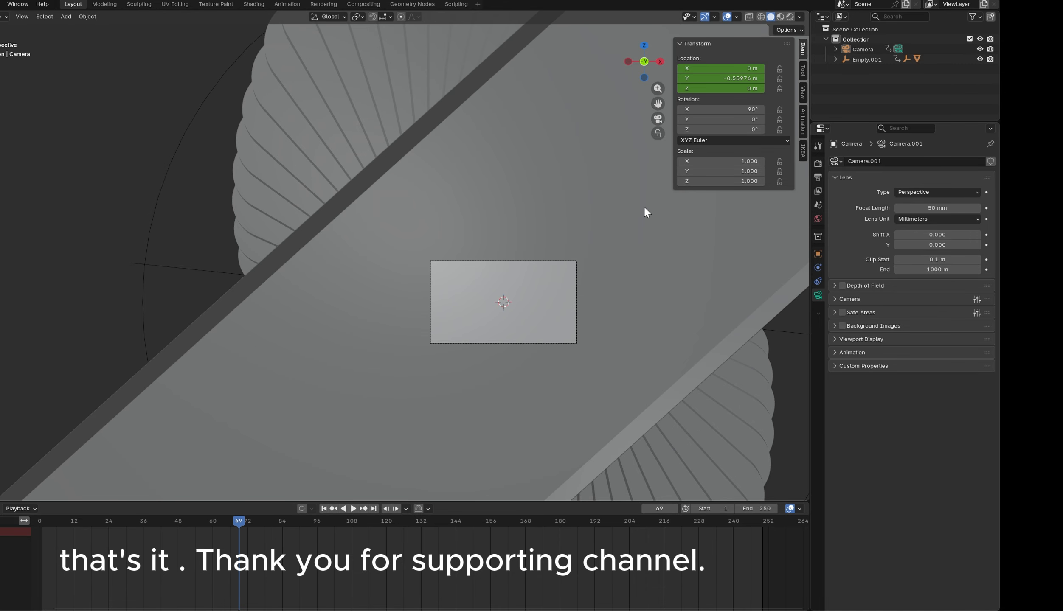
{"action": "key", "text": "space"}
{"action": "key", "text": "Escape"}
{"action": "scroll", "coordinate": [526, 287], "scroll_direction": "up", "scroll_amount": 4}
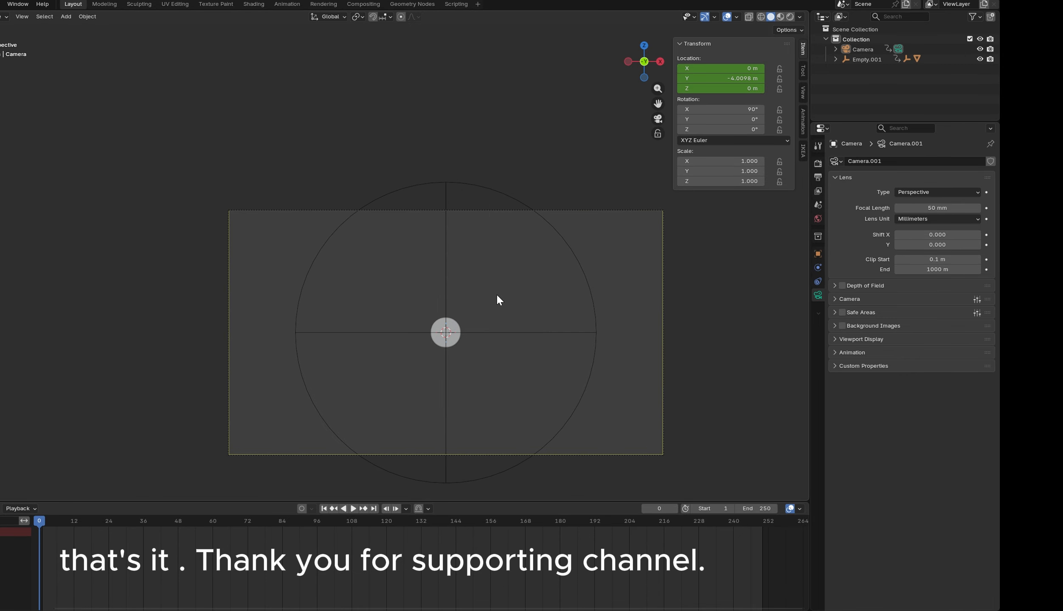
{"action": "key", "text": "space"}
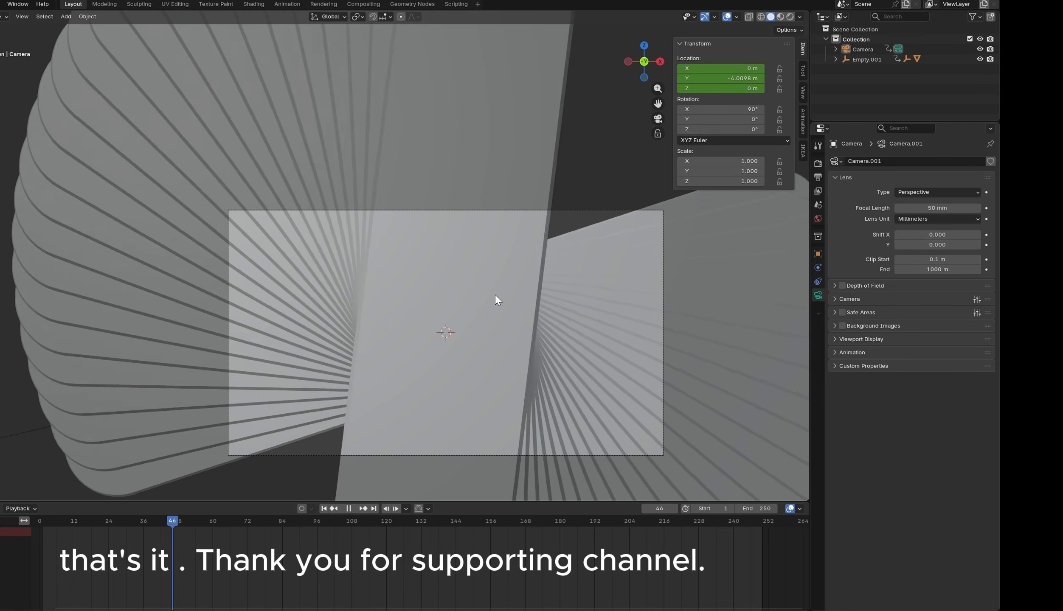
{"action": "key", "text": "space"}
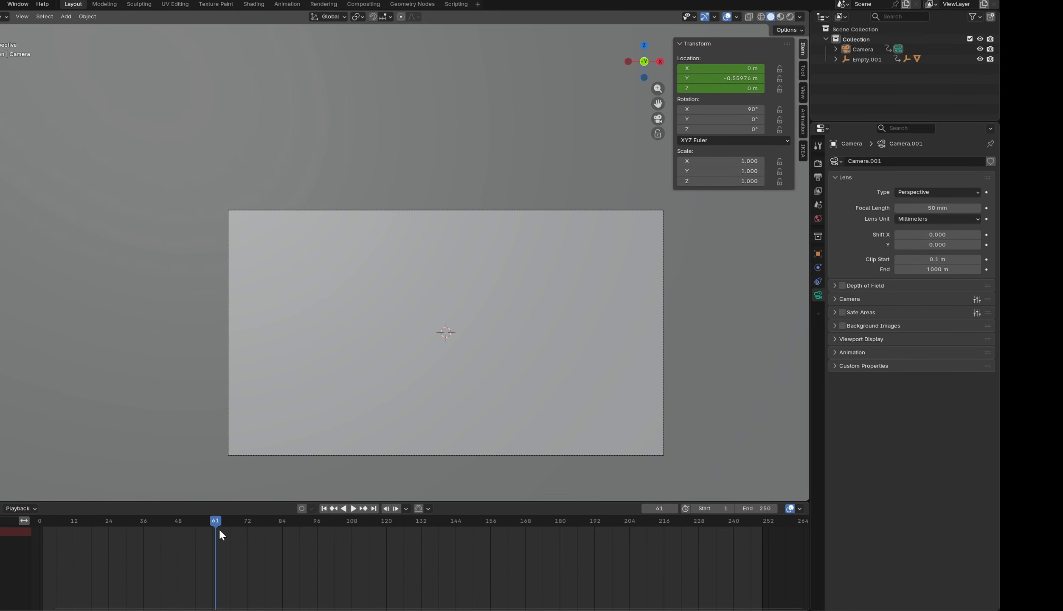
{"action": "mouse_move", "coordinate": [214, 524]}
{"action": "left_mouse_down"}
{"action": "mouse_move", "coordinate": [84, 540]}
{"action": "mouse_move", "coordinate": [199, 541]}
{"action": "mouse_move", "coordinate": [54, 566]}
{"action": "mouse_move", "coordinate": [100, 556]}
{"action": "mouse_move", "coordinate": [207, 562]}
{"action": "mouse_move", "coordinate": [224, 544]}
{"action": "left_mouse_up"}
{"action": "key", "text": "space"}
{"action": "scroll", "coordinate": [369, 520], "scroll_direction": "down", "scroll_amount": 1}
{"action": "scroll", "coordinate": [488, 332], "scroll_direction": "down", "scroll_amount": 5}
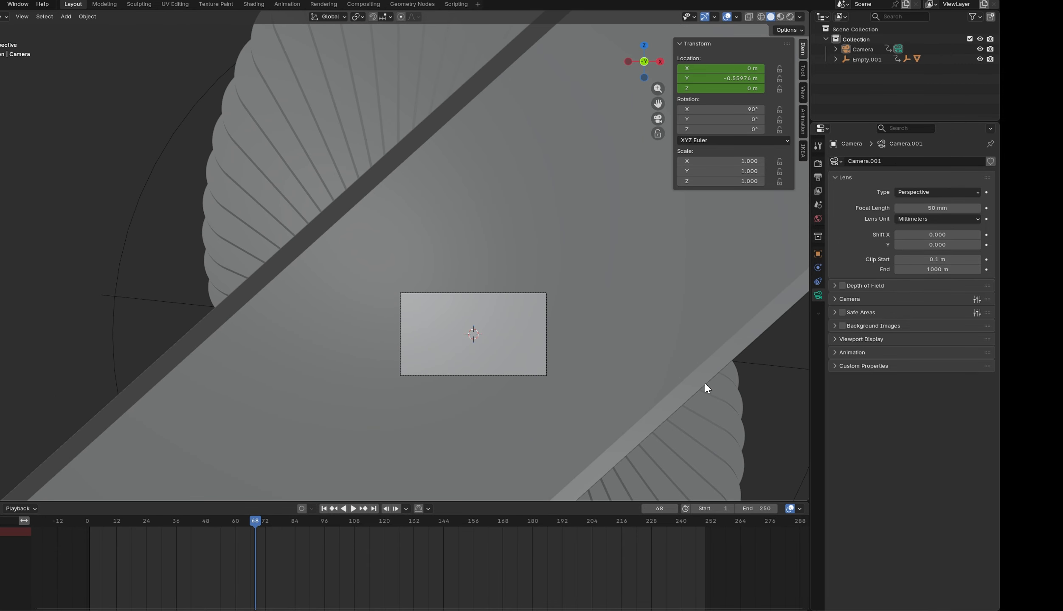
Orbit to a side view of the camera and fan and scrub to frame 42 to examine the camera's approach
{"action": "middle_click_drag", "start_coordinate": [689, 393], "coordinate": [686, 394]}
{"action": "scroll", "coordinate": [630, 395], "scroll_direction": "down", "scroll_amount": 3}
{"action": "scroll", "coordinate": [564, 380], "scroll_direction": "down", "scroll_amount": 8}
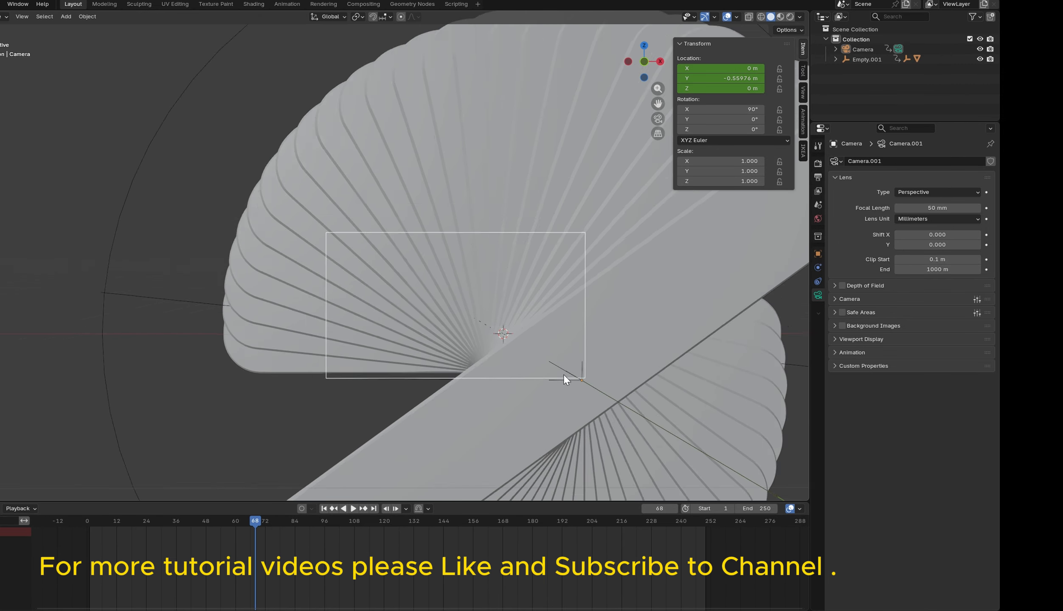
{"action": "middle_click_drag", "start_coordinate": [645, 394], "coordinate": [321, 376]}
{"action": "key", "text": "space"}
{"action": "left_click_drag", "start_coordinate": [256, 528], "coordinate": [190, 531]}
{"action": "key", "text": "space"}
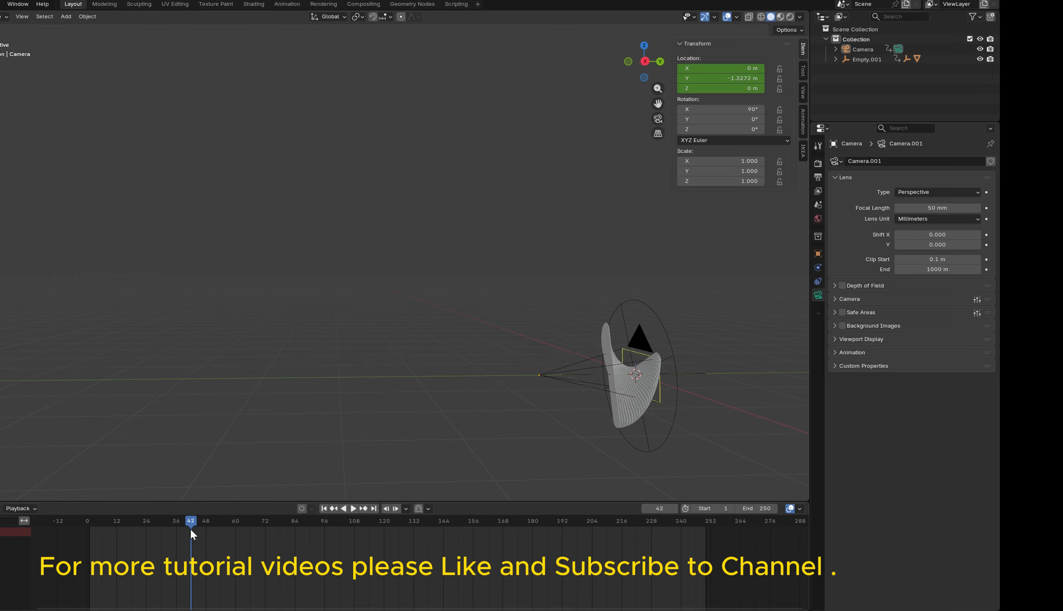